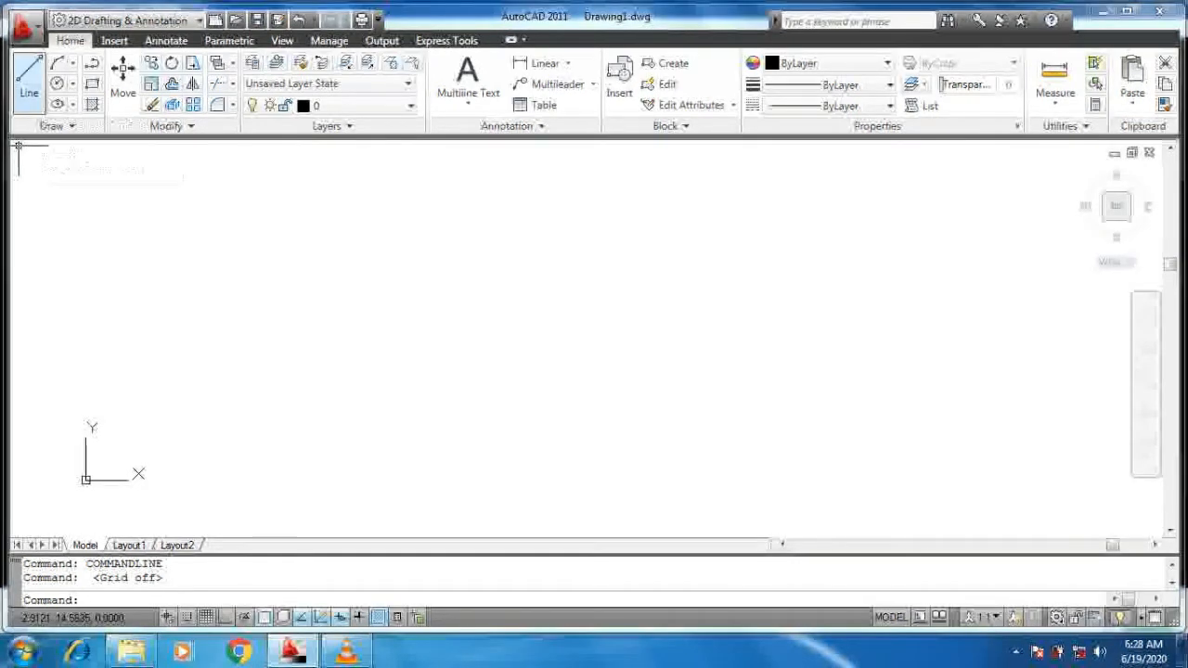
Step: Draw a horizontal line 100 units long with Ortho mode on
{"action": "left_click", "coordinate": [28, 81]}
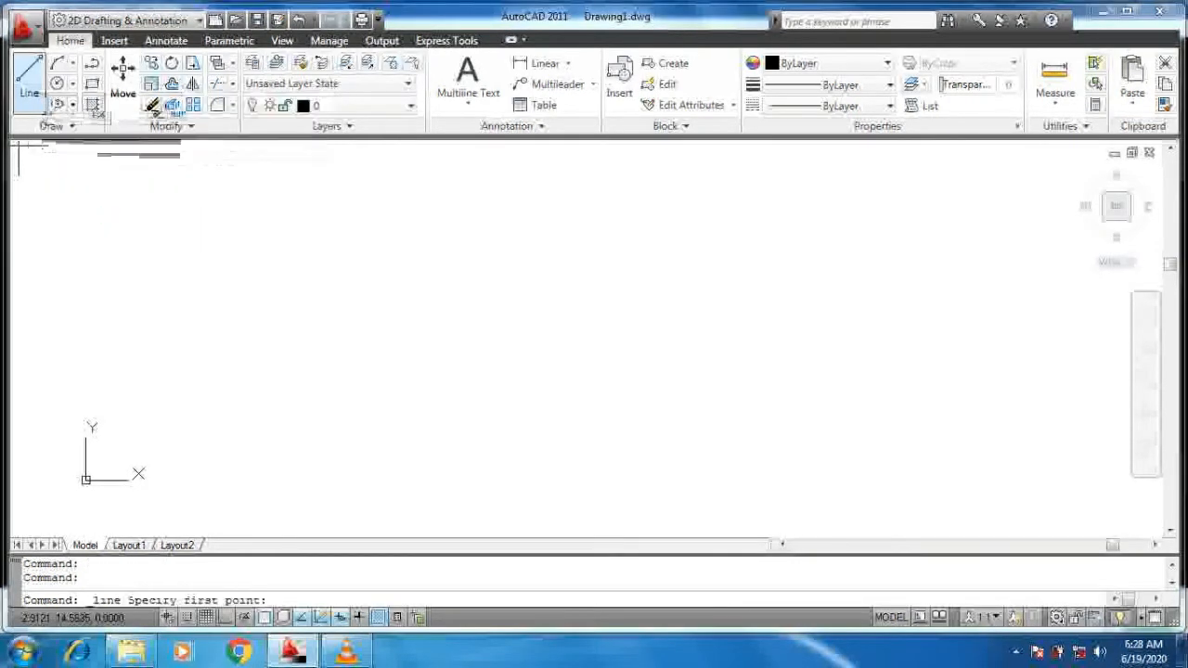
{"action": "left_click", "coordinate": [60, 276]}
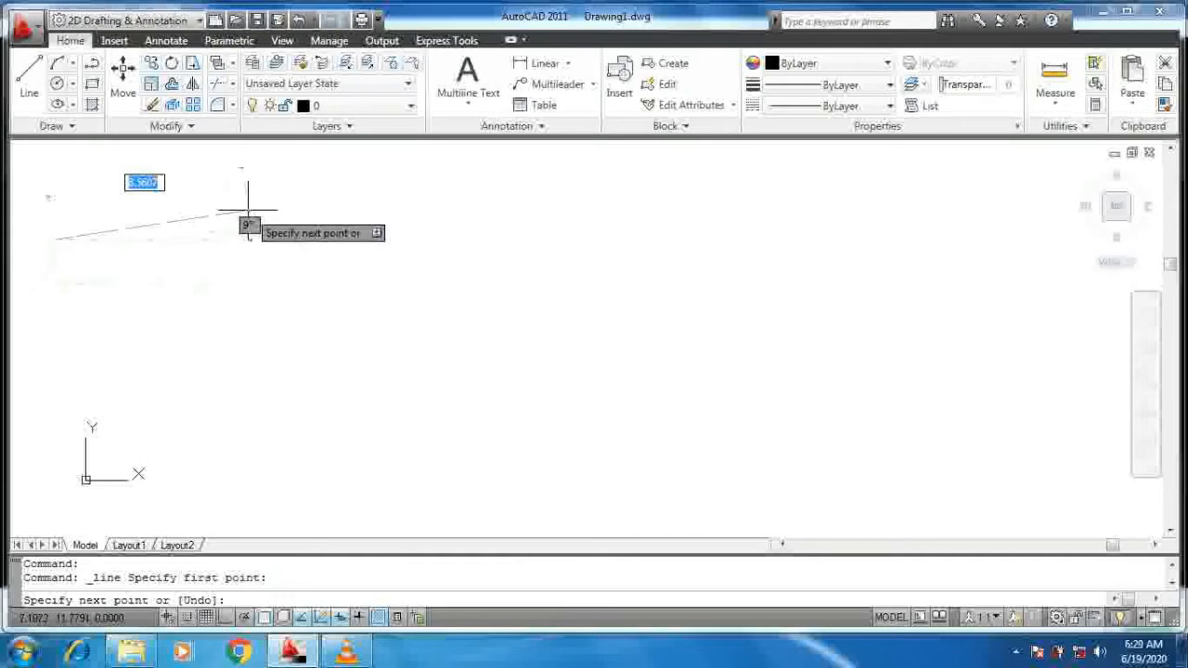
{"action": "key", "text": "F8"}
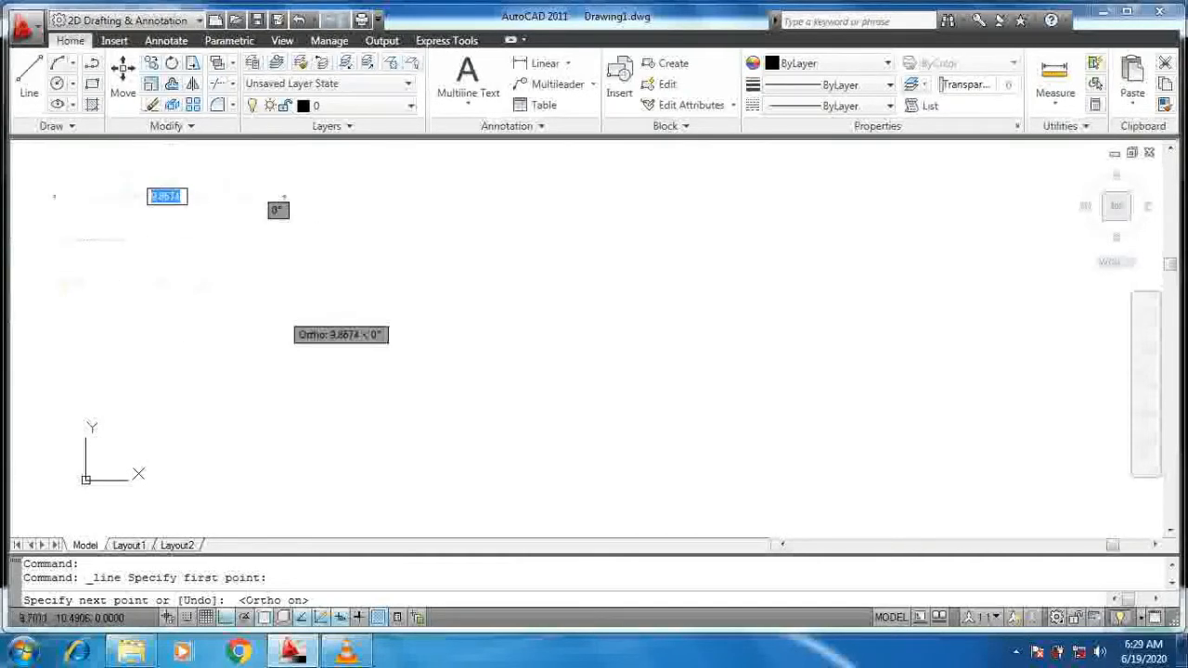
{"action": "type", "text": "100"}
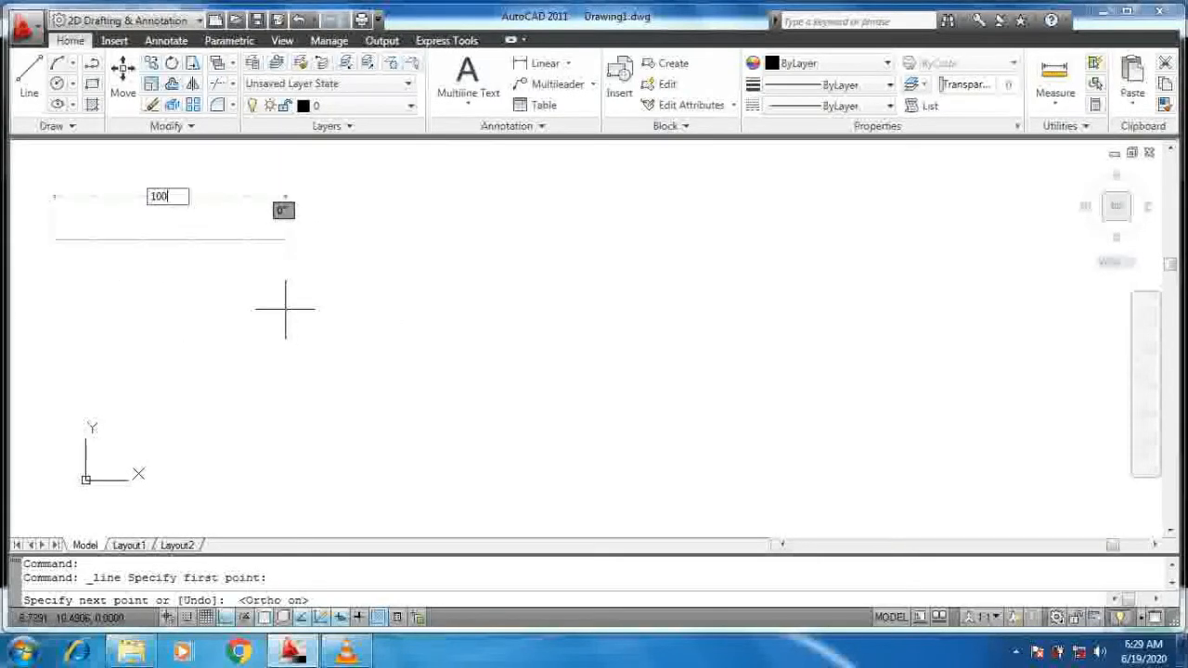
{"action": "key", "text": "Return"}
{"action": "scroll", "coordinate": [285, 309], "scroll_direction": "down", "scroll_amount": 5}
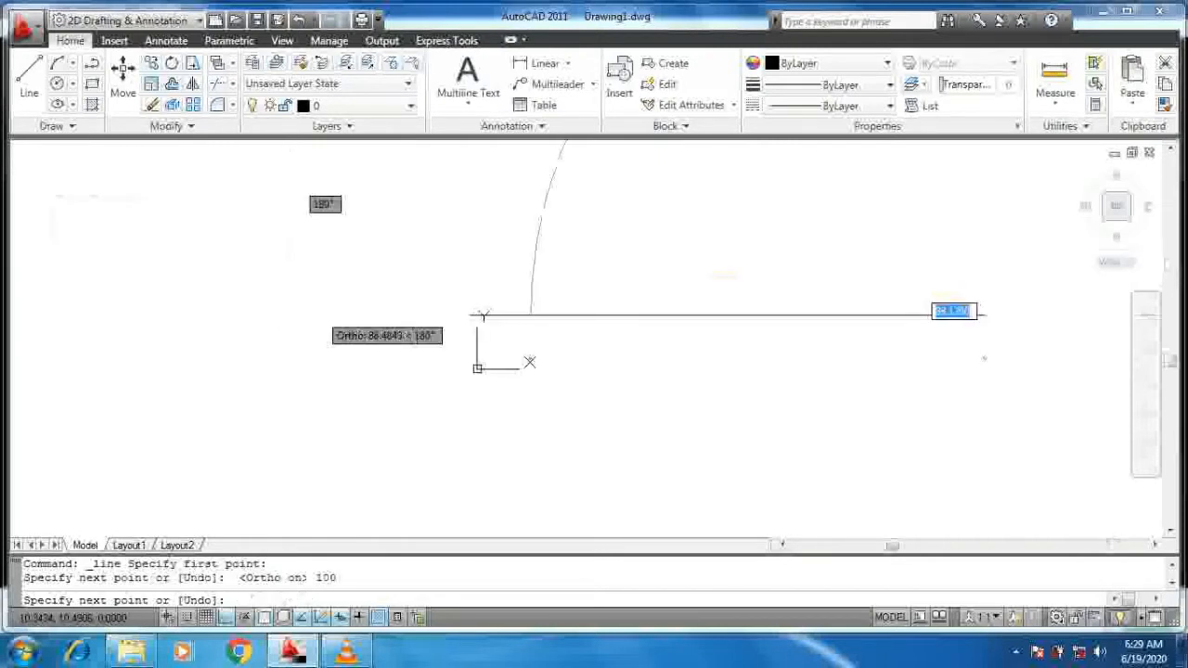
{"action": "key", "text": "Return"}
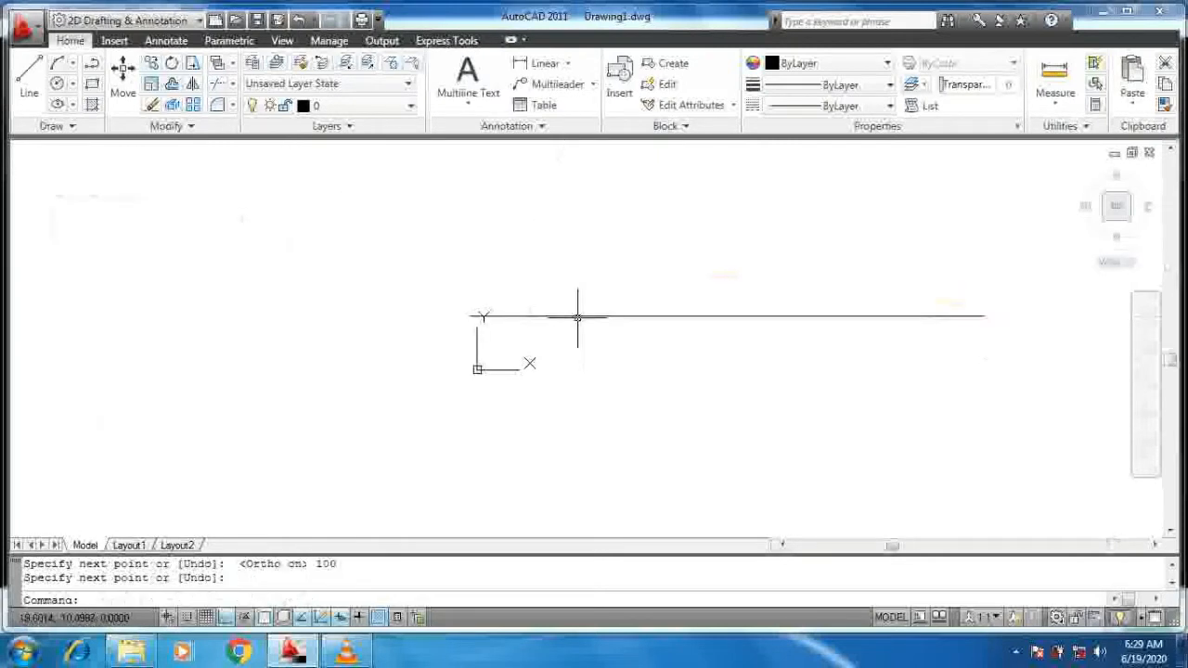
Step: Draw a second horizontal line 100 units long below the first one
{"action": "middle_click_drag", "start_coordinate": [578, 318], "coordinate": [577, 302]}
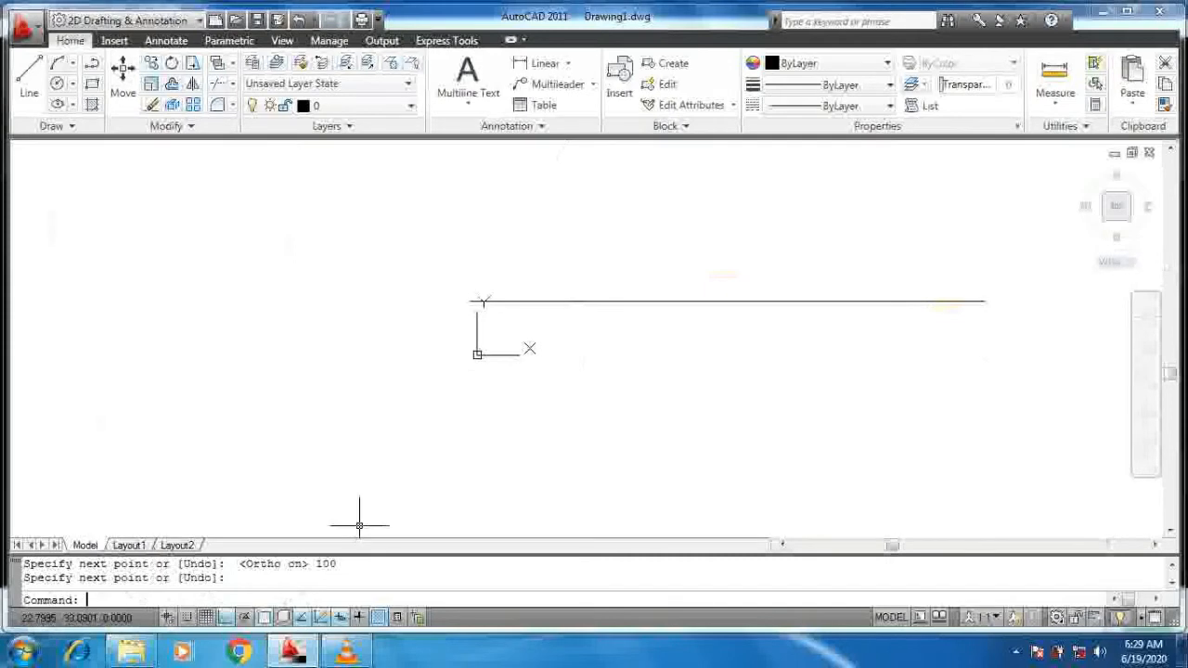
{"action": "type", "text": "1"}
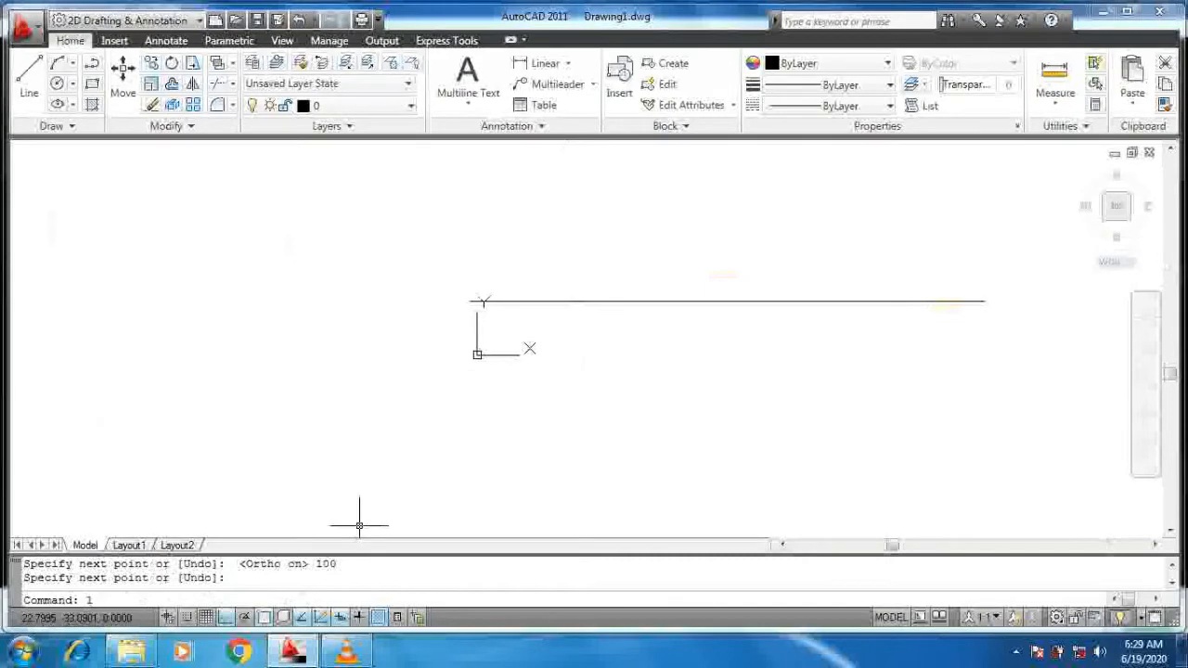
{"action": "key", "text": "Return"}
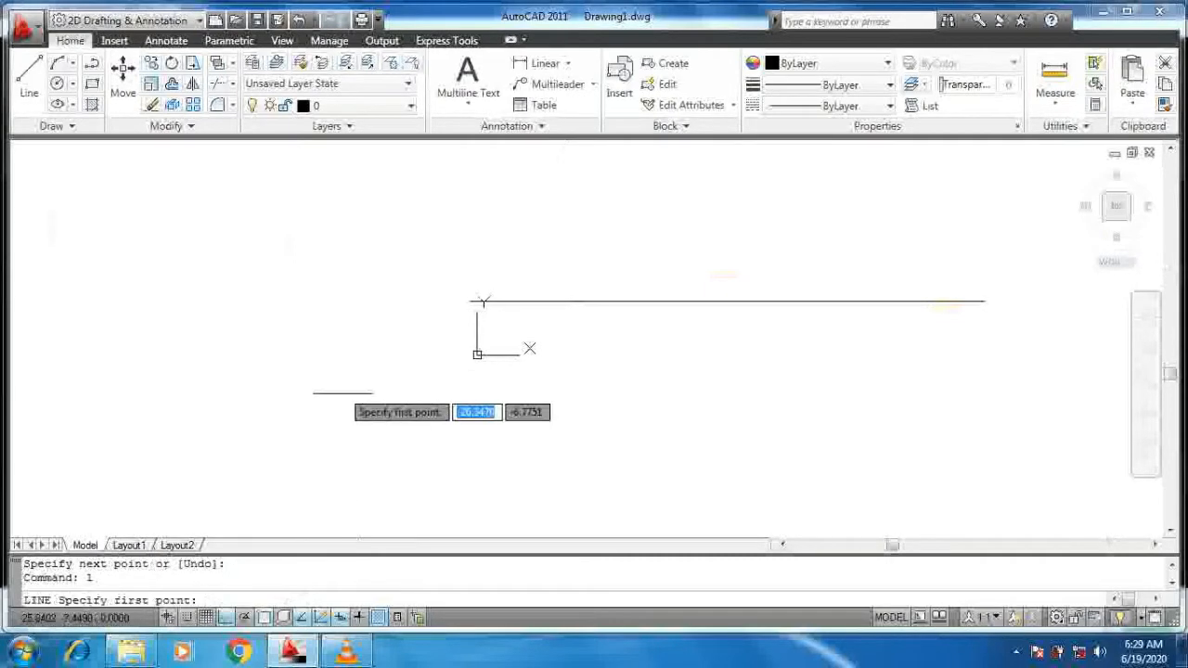
{"action": "left_click", "coordinate": [477, 353]}
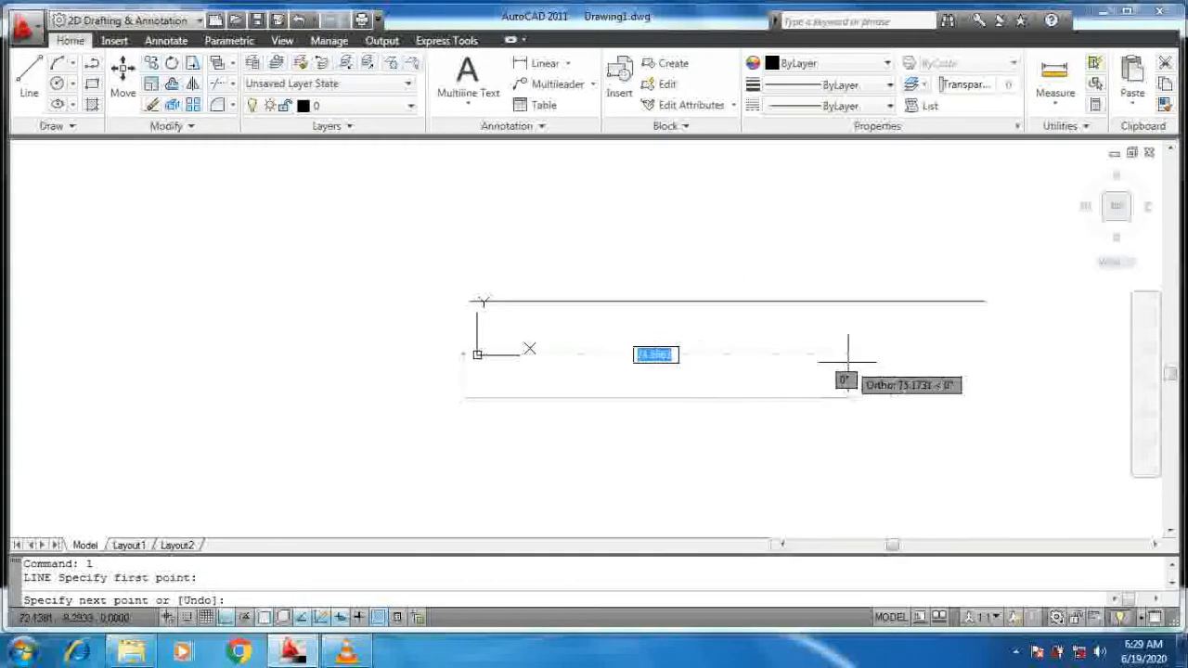
{"action": "type", "text": "10"}
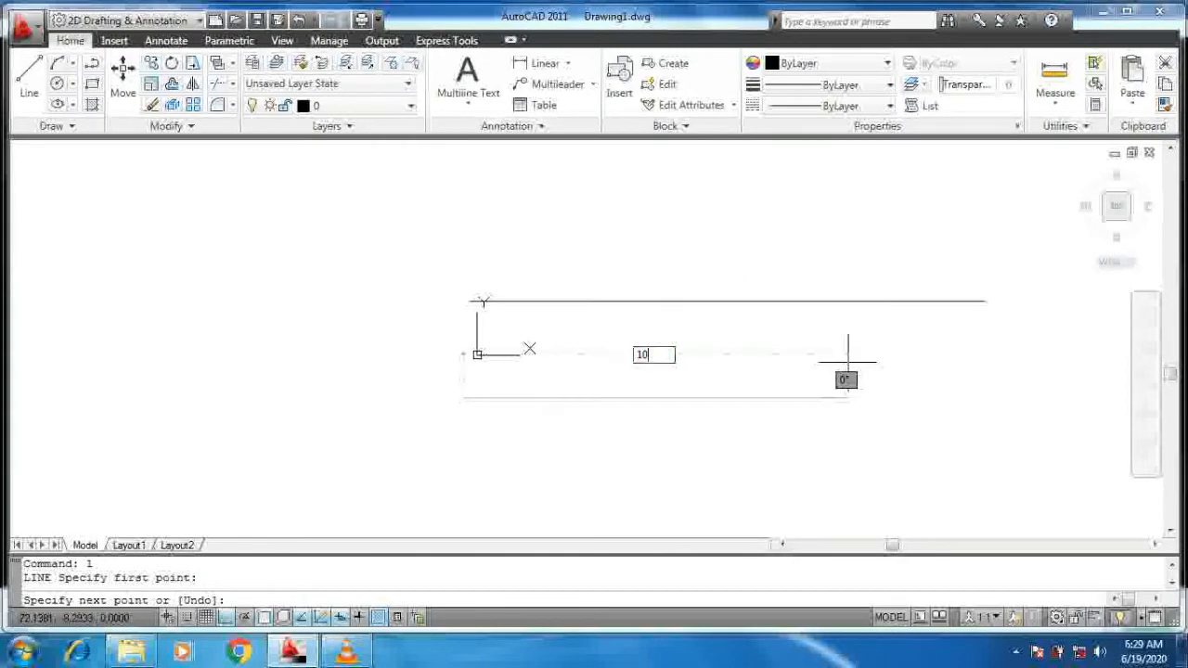
{"action": "type", "text": "0"}
{"action": "key", "text": "Return"}
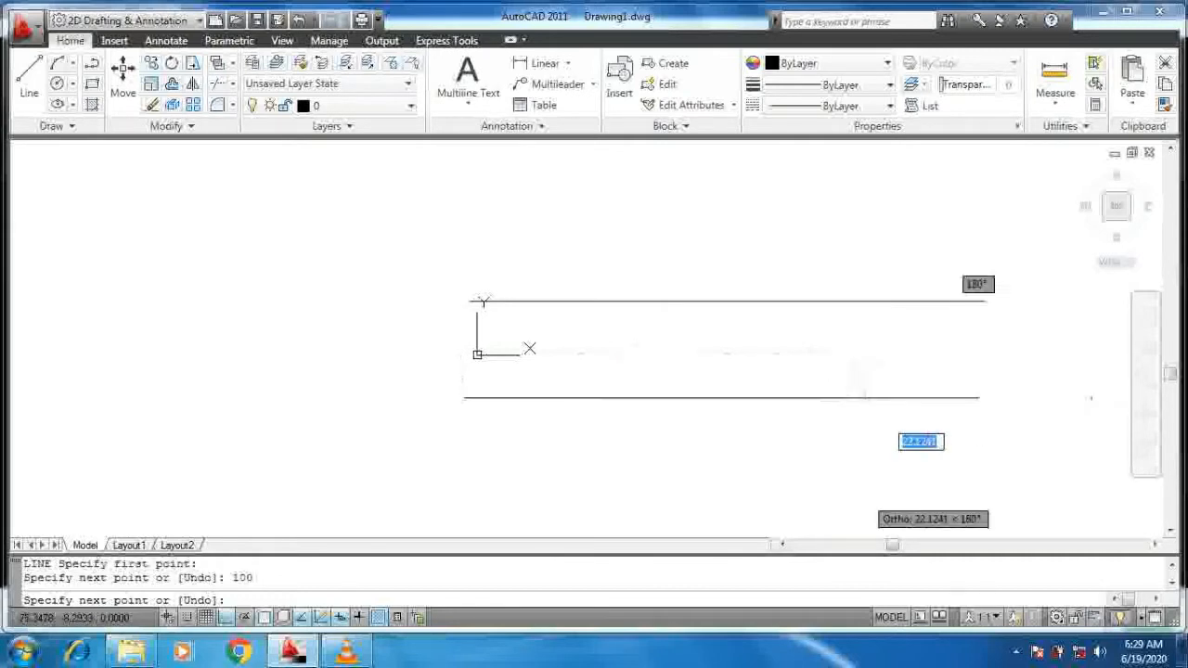
{"action": "key", "text": "Return"}
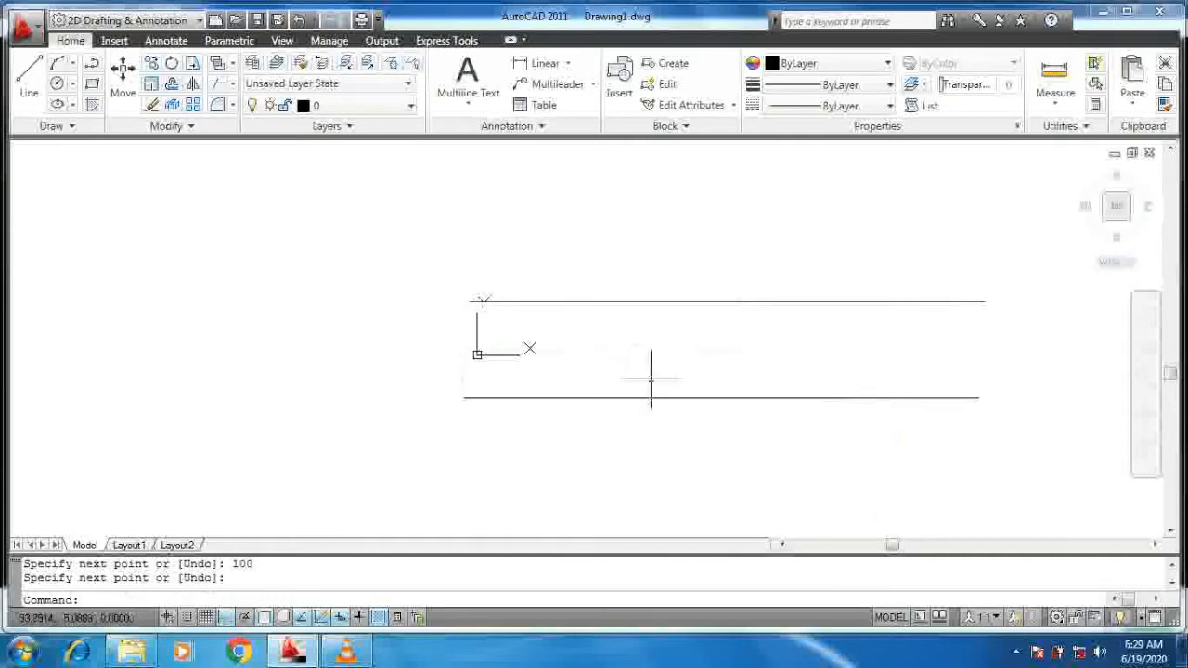
Step: Draw a 3-Point arc in the empty area to the left of the two lines, bulging downward
{"action": "middle_click_drag", "start_coordinate": [650, 379], "coordinate": [650, 354]}
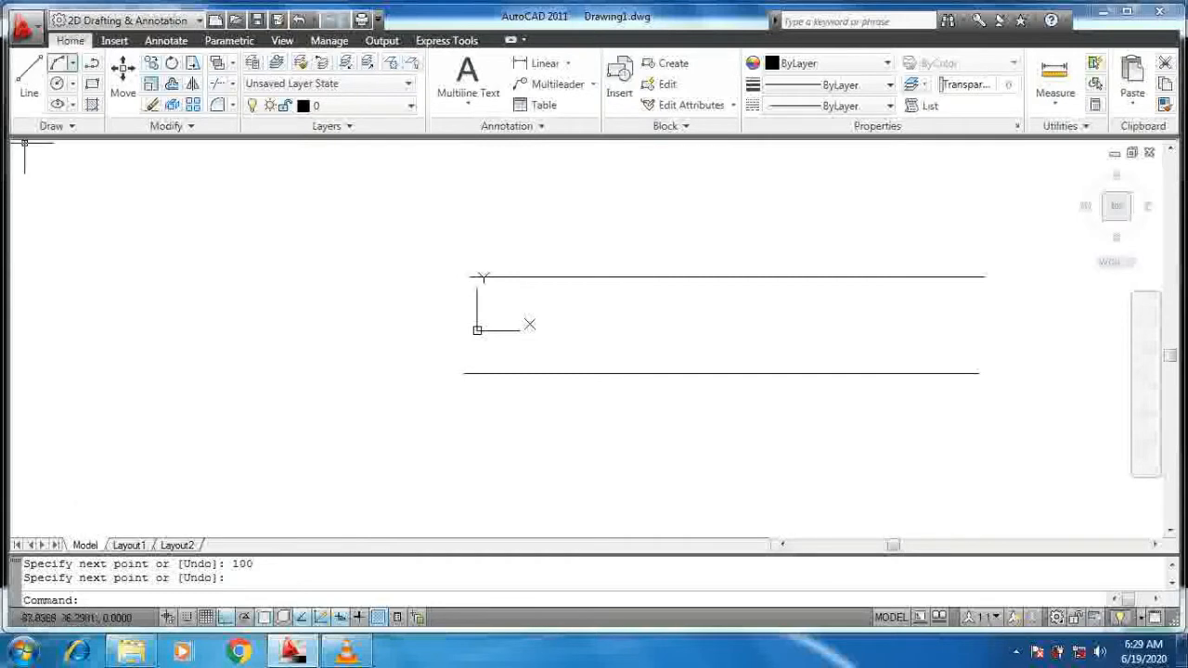
{"action": "left_click", "coordinate": [71, 63]}
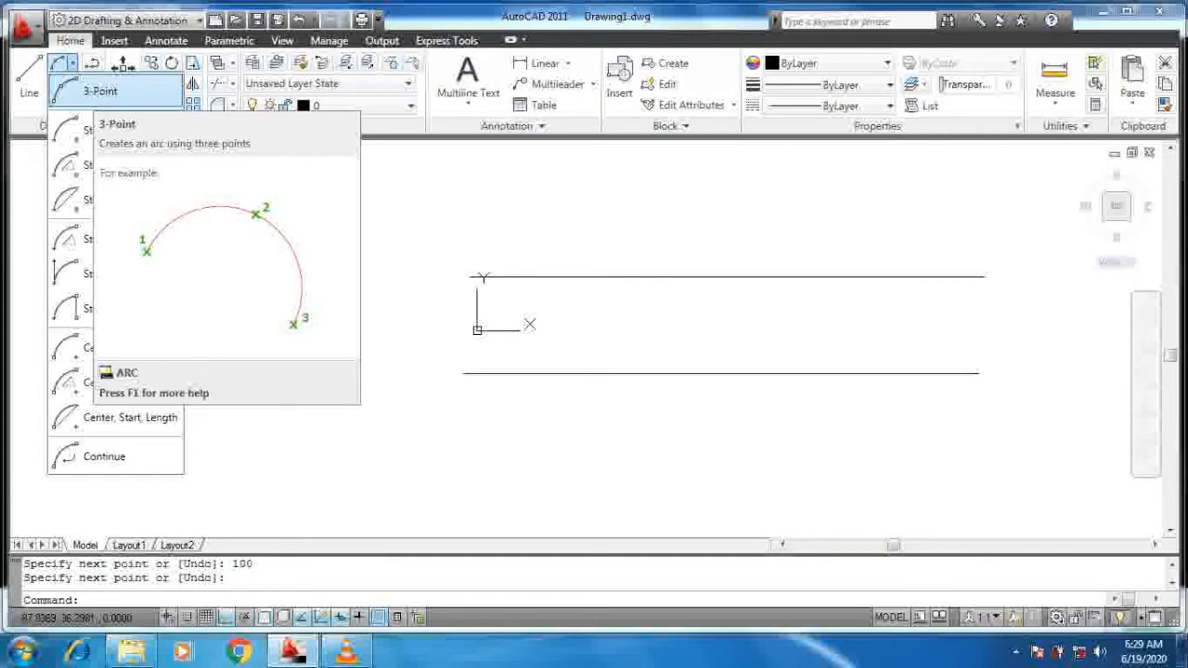
{"action": "left_click", "coordinate": [93, 91]}
{"action": "left_click", "coordinate": [84, 382]}
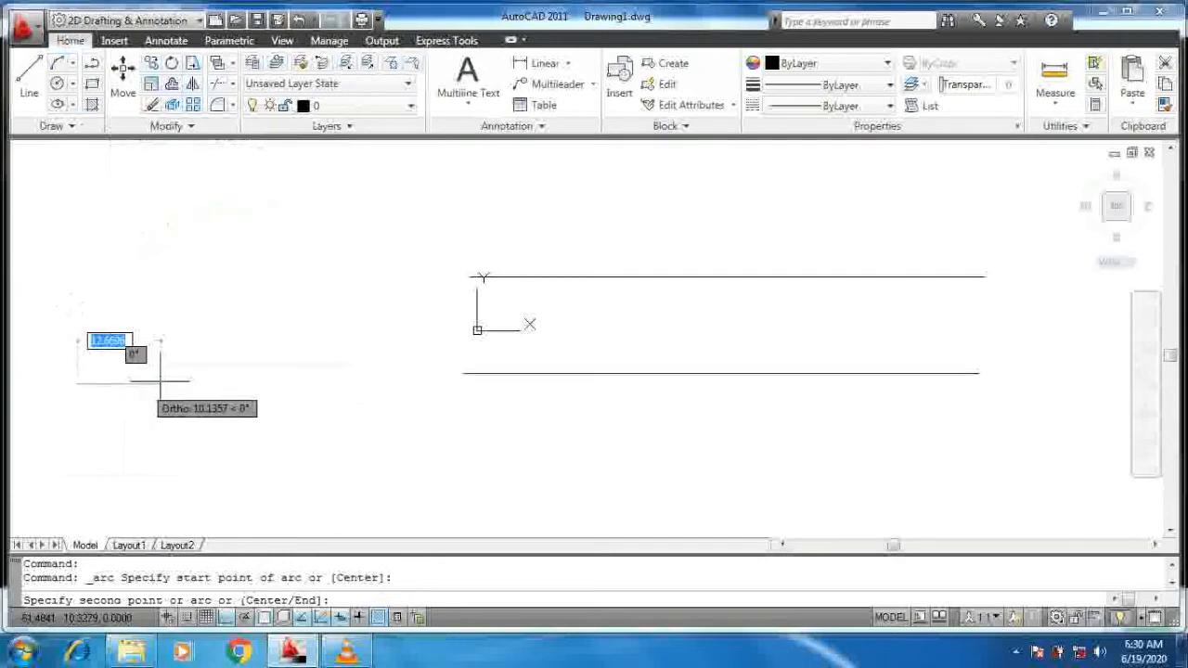
{"action": "left_click", "coordinate": [130, 430]}
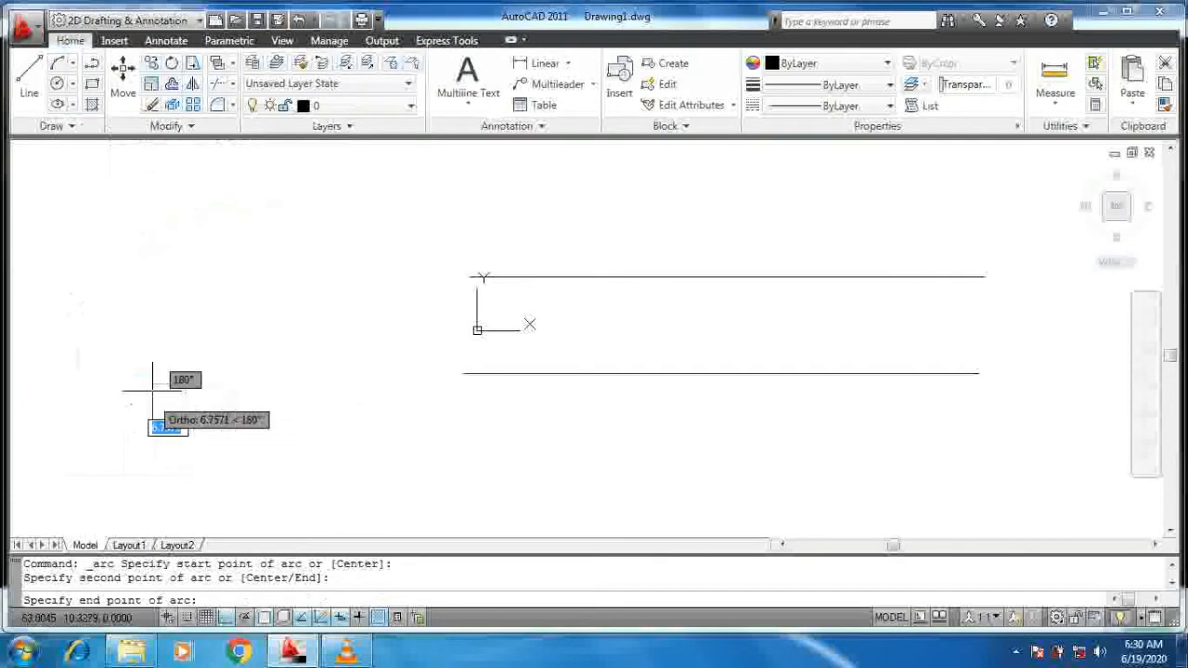
{"action": "left_click", "coordinate": [188, 316]}
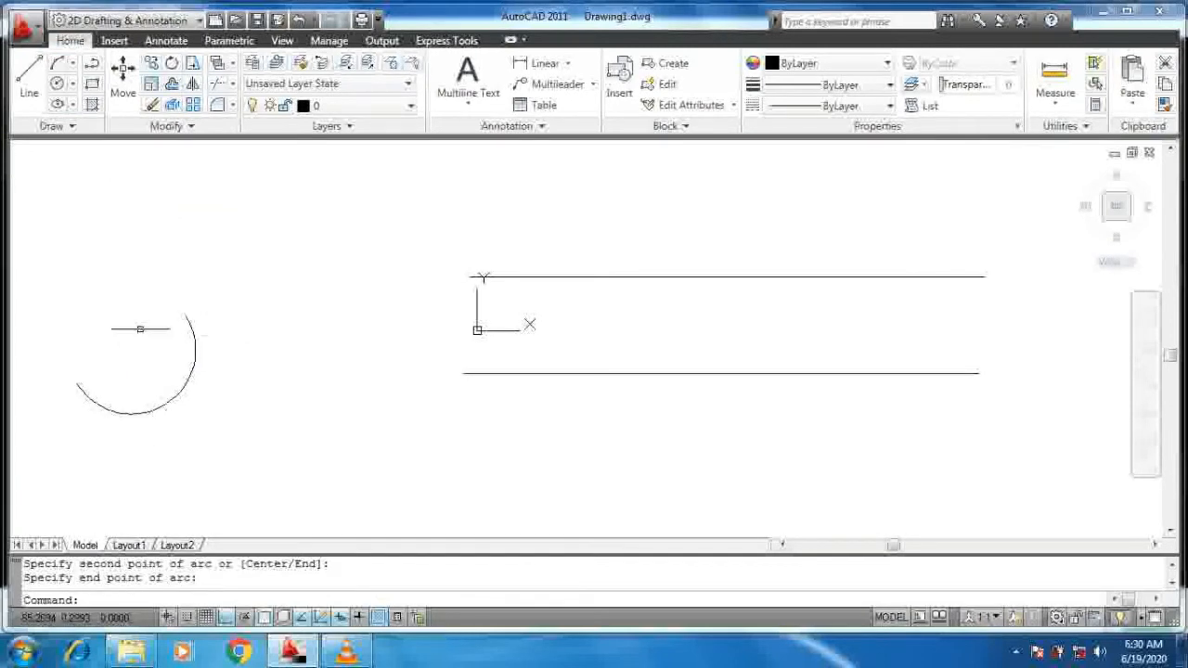
{"action": "left_click", "coordinate": [72, 62]}
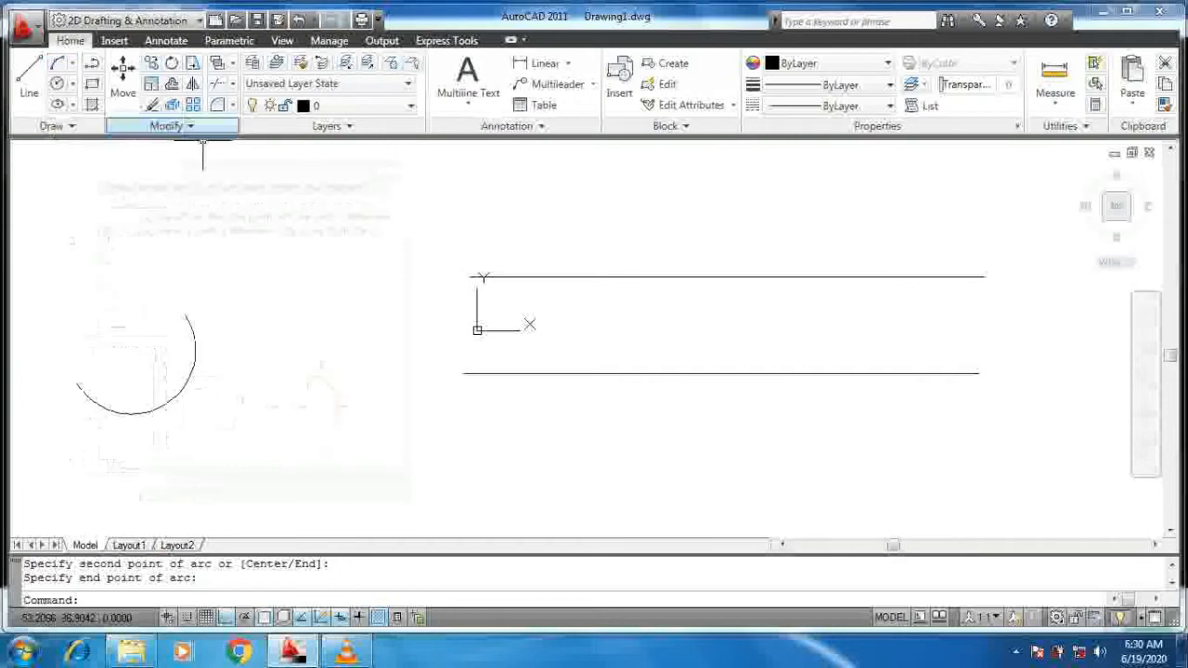
{"action": "left_click", "coordinate": [73, 82]}
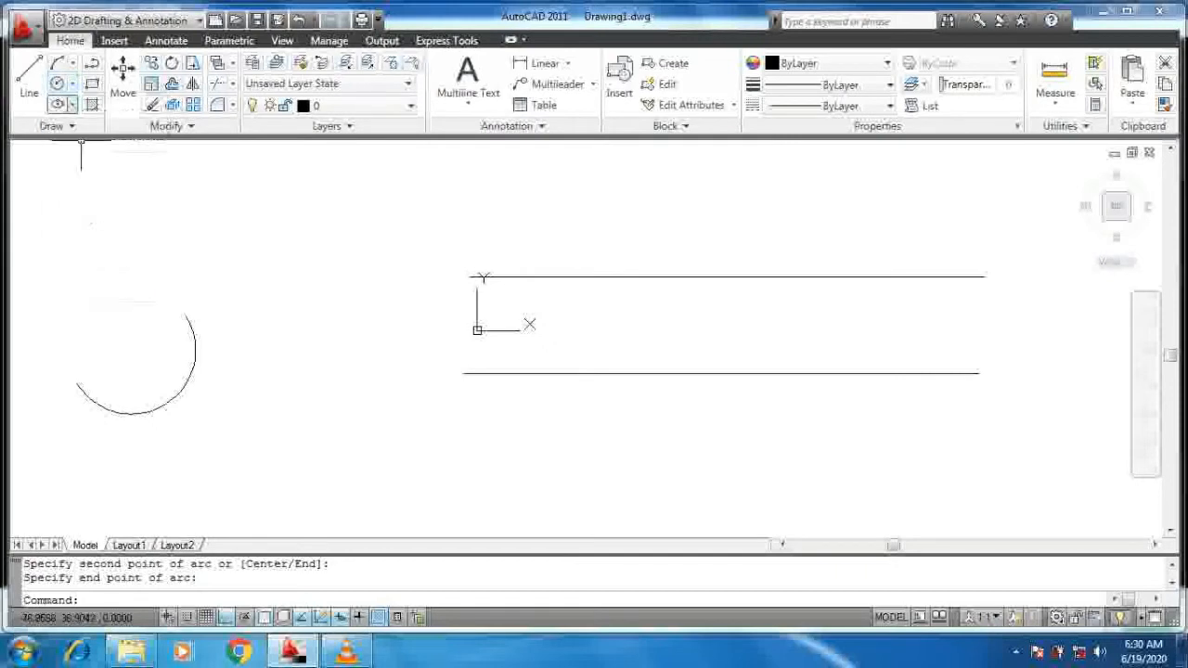
Step: Draw a flat ellipse above the arc with the Center method, its horizontal half-axis about 20 units long
{"action": "left_click", "coordinate": [71, 105]}
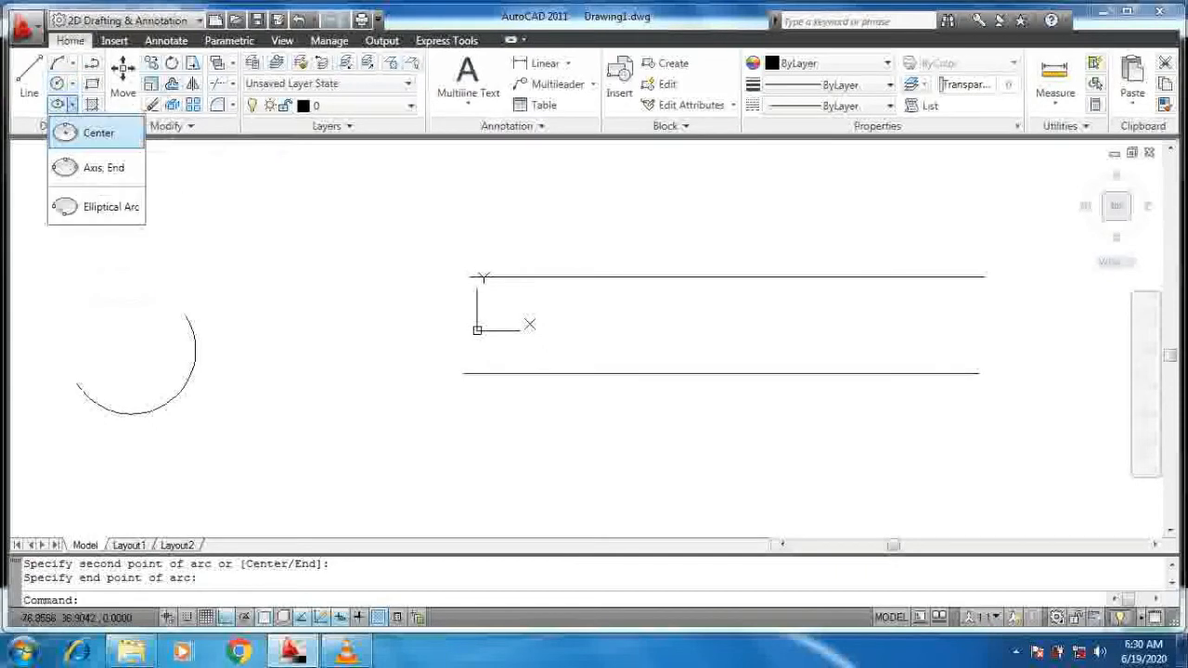
{"action": "left_click", "coordinate": [98, 132]}
{"action": "left_click", "coordinate": [141, 243]}
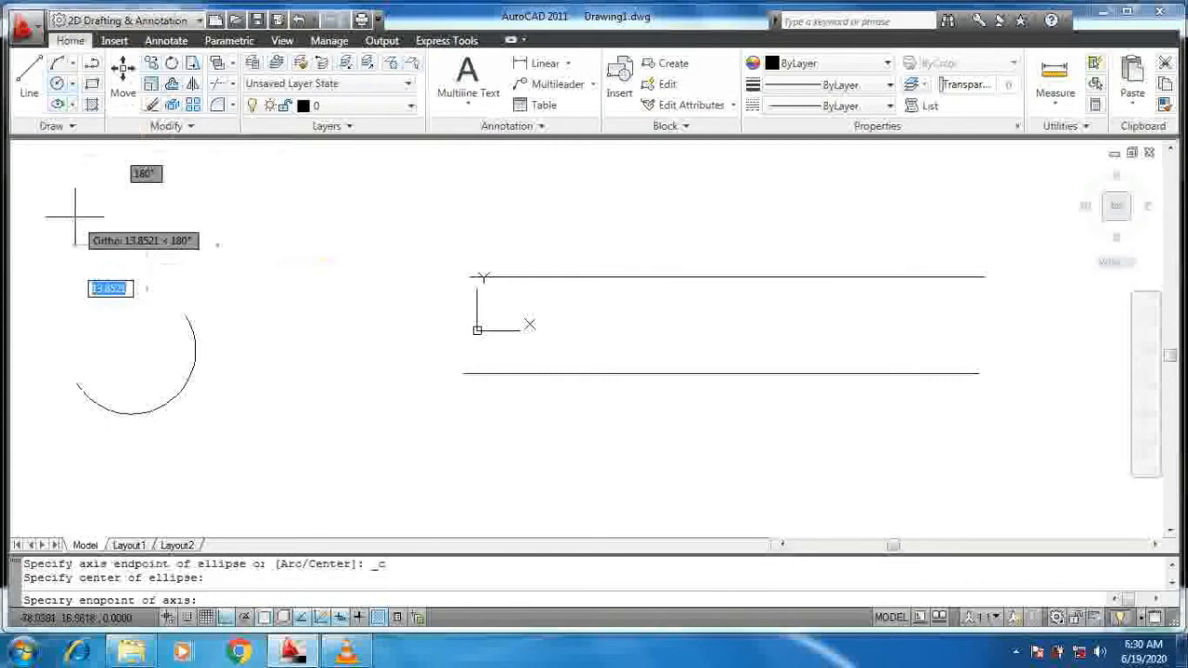
{"action": "left_click", "coordinate": [249, 251]}
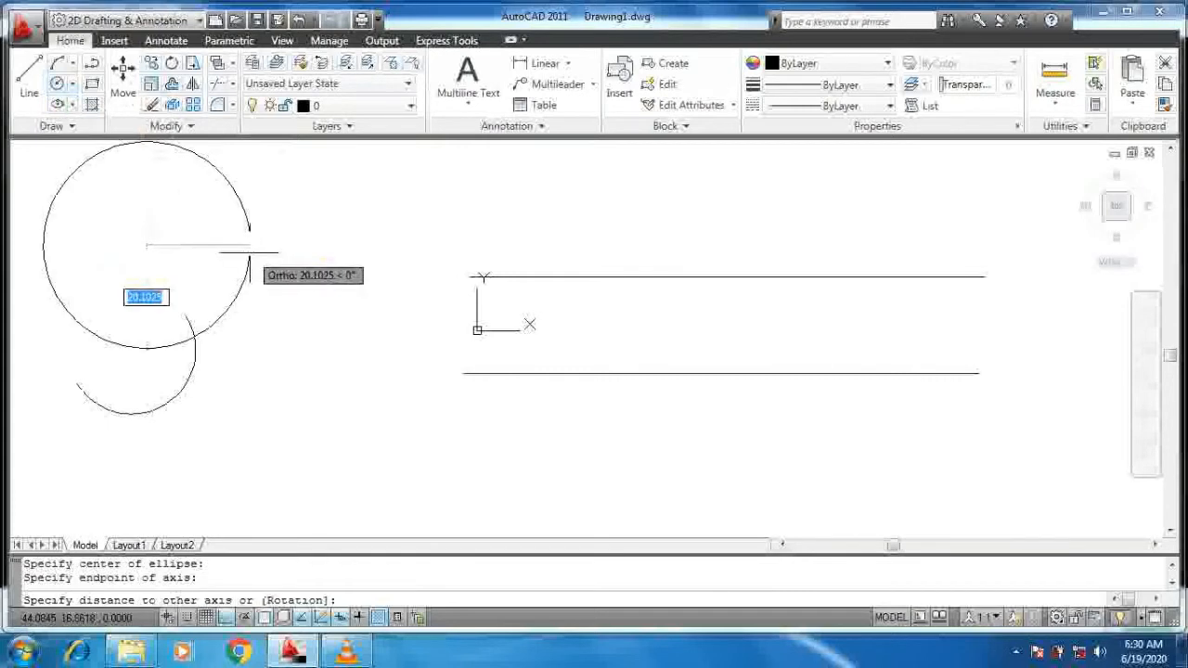
{"action": "left_click", "coordinate": [183, 246]}
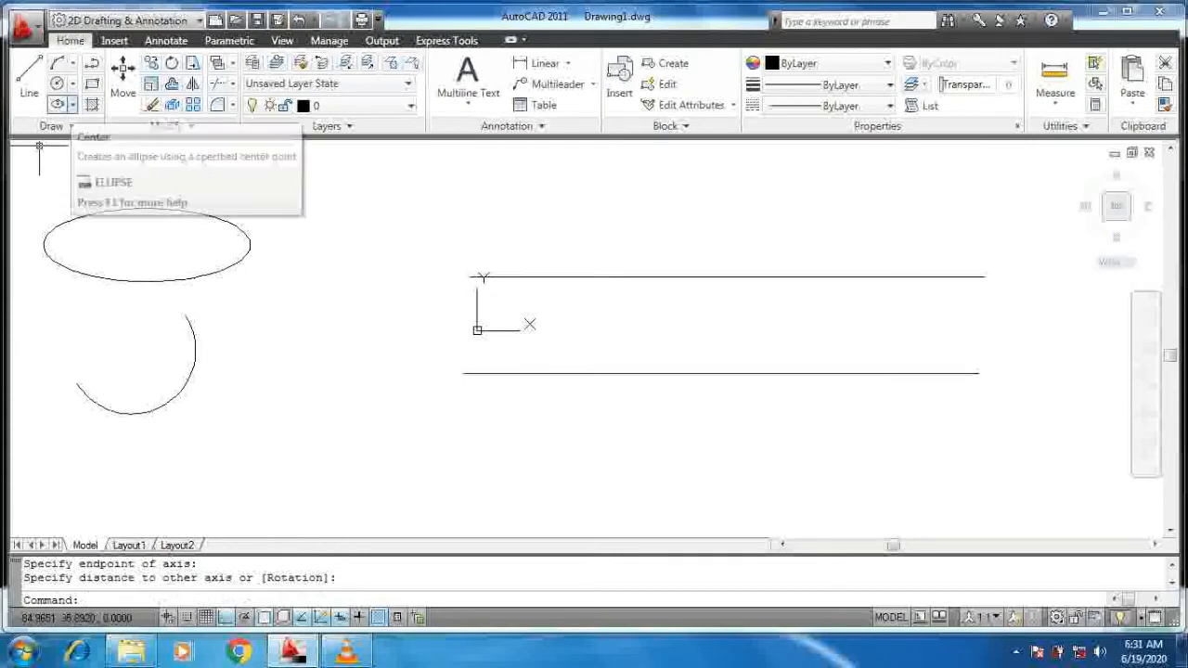
Step: Draw a horizontal polyline between the ellipse and the upper line, placing several points along the same straight path
{"action": "left_click", "coordinate": [91, 63]}
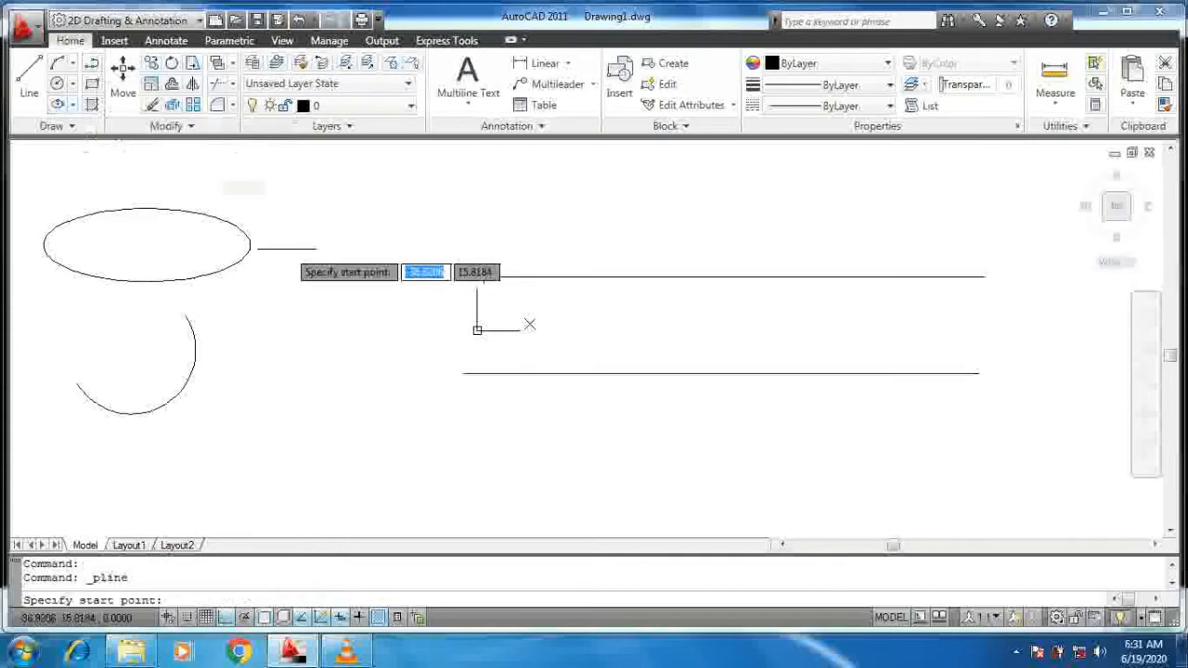
{"action": "left_click", "coordinate": [481, 277]}
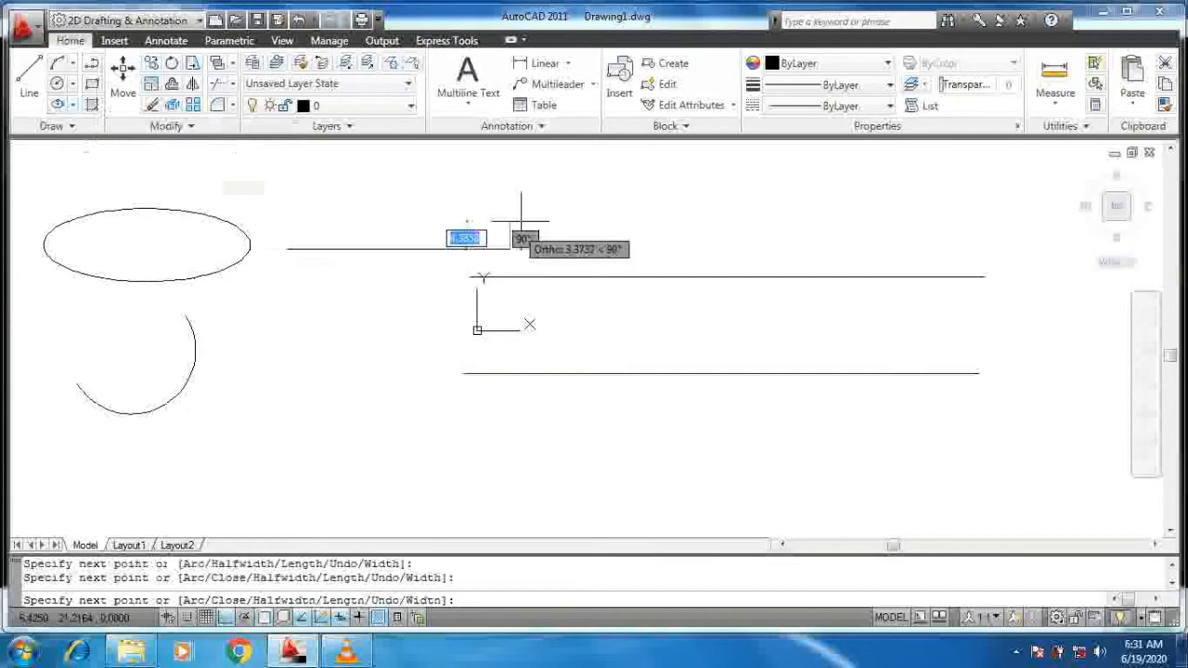
{"action": "left_click", "coordinate": [571, 243]}
{"action": "left_click", "coordinate": [461, 194]}
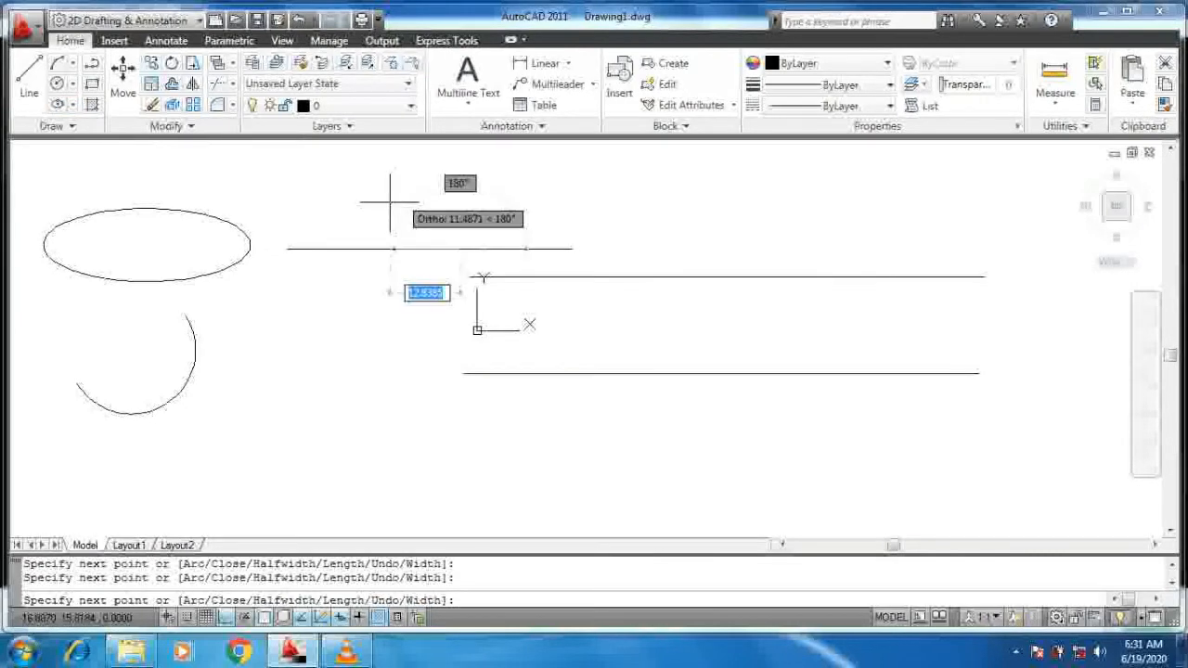
{"action": "left_click", "coordinate": [367, 213]}
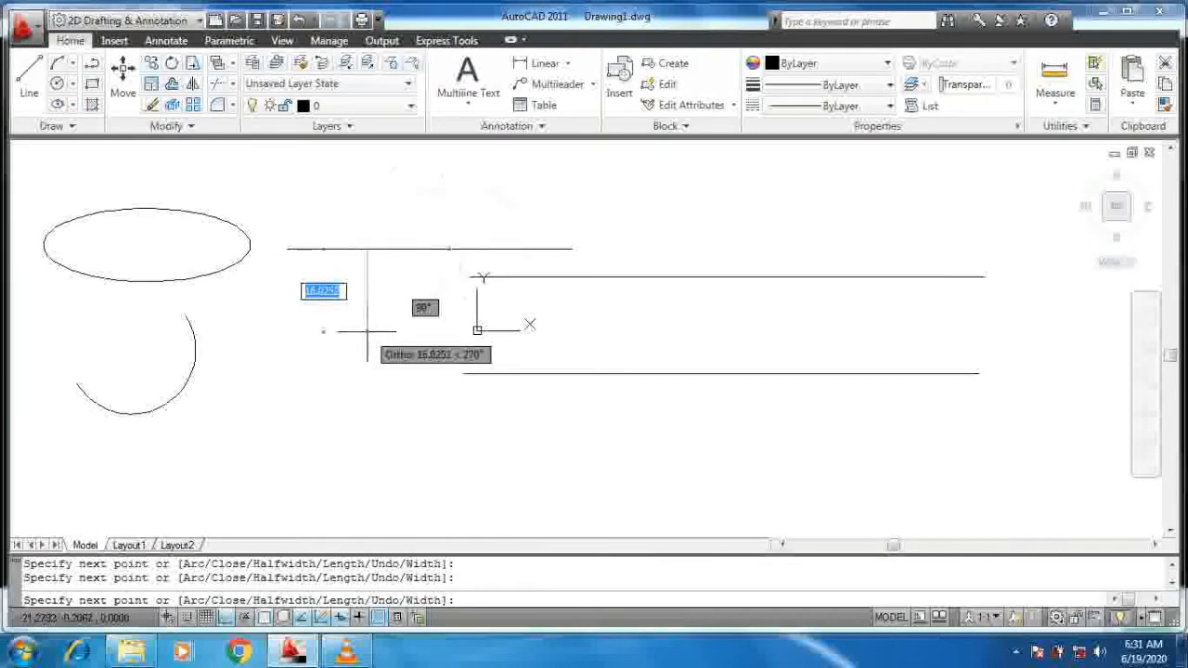
{"action": "key", "text": "Return"}
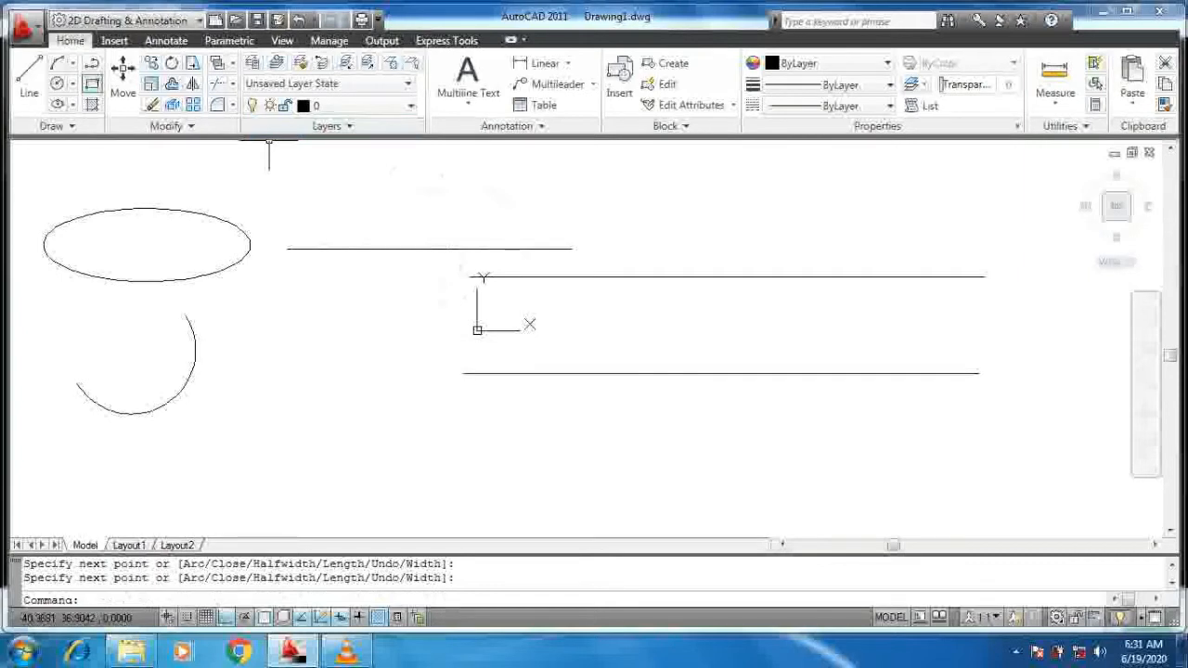
Step: Draw a rectangle 10 units long and 5 units wide below the arc, using the Dimensions option
{"action": "left_click", "coordinate": [92, 84]}
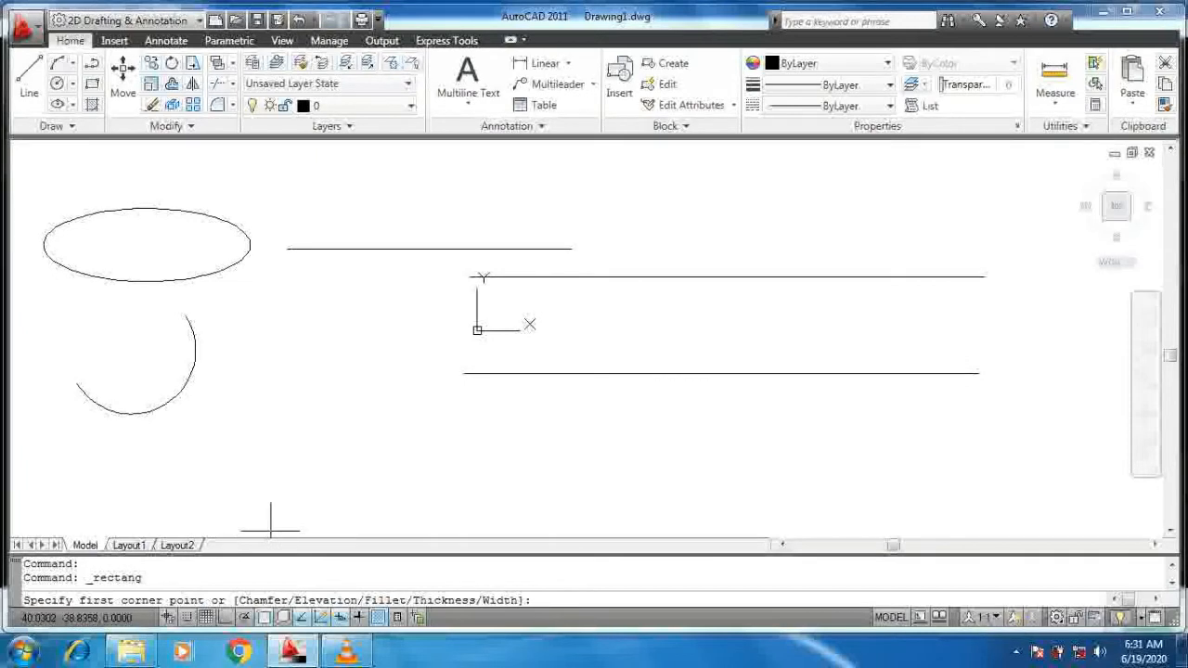
{"action": "left_click", "coordinate": [251, 463]}
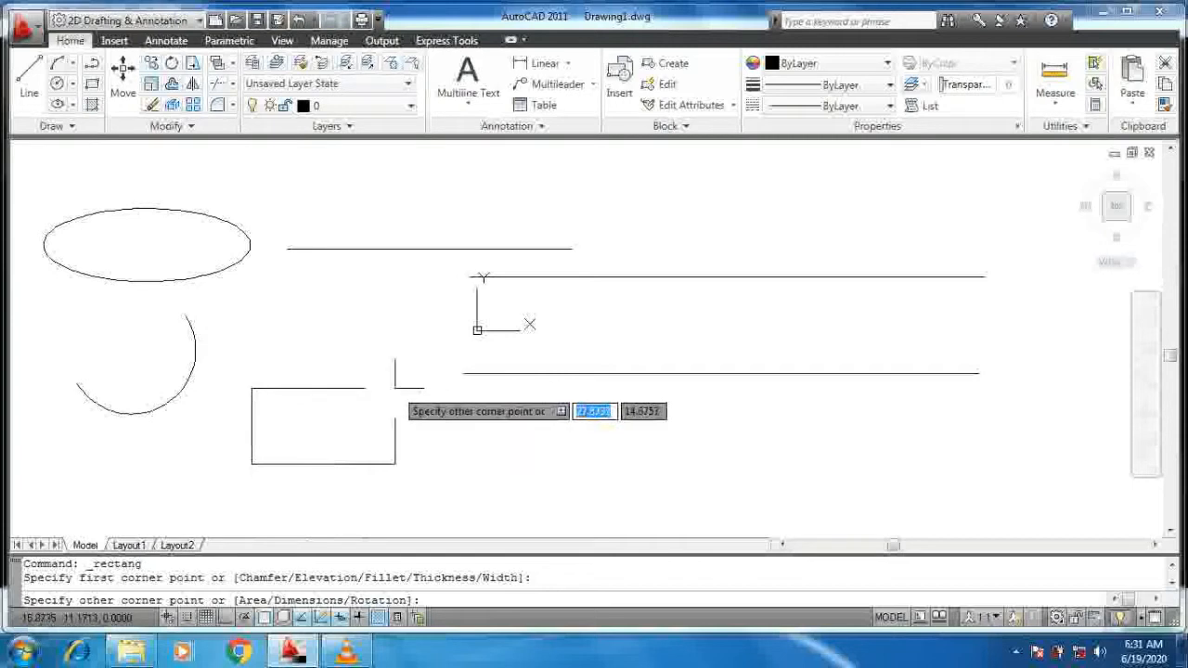
{"action": "type", "text": "d"}
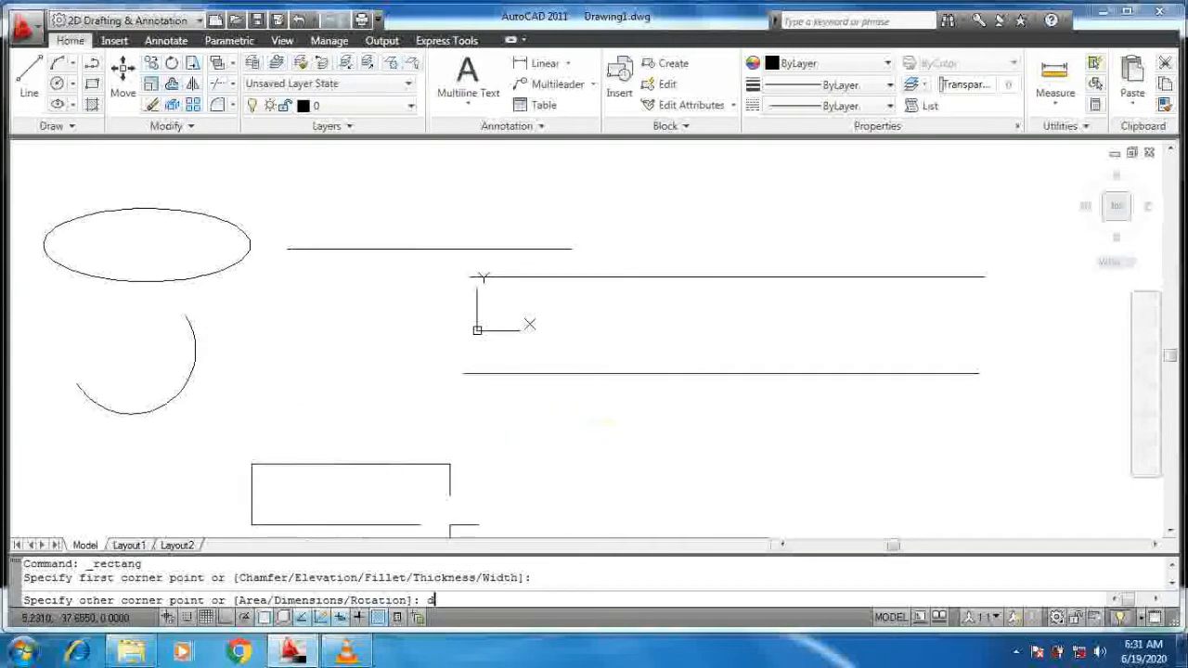
{"action": "key", "text": "Return"}
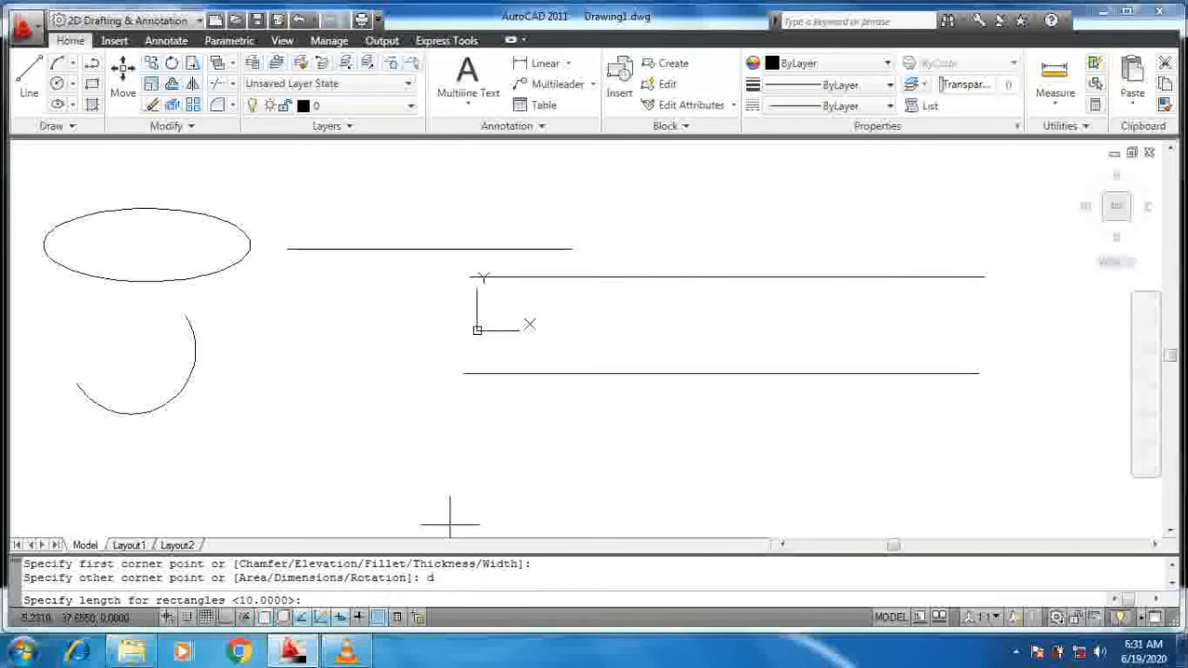
{"action": "key", "text": "Return"}
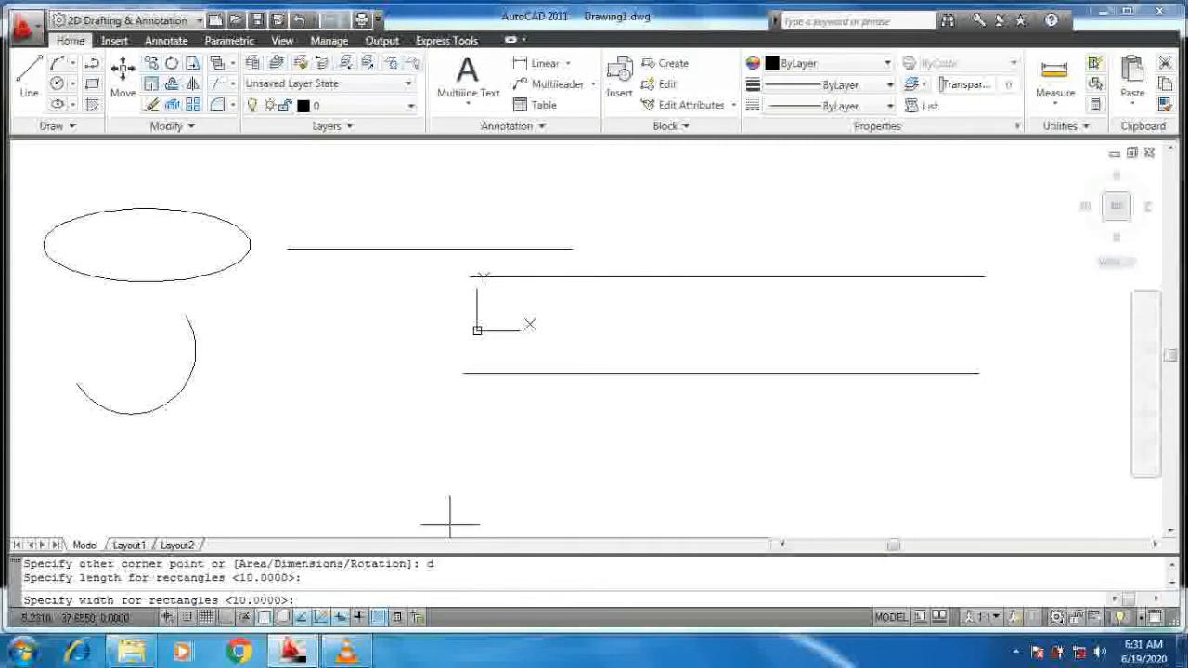
{"action": "type", "text": "5"}
{"action": "key", "text": "Return"}
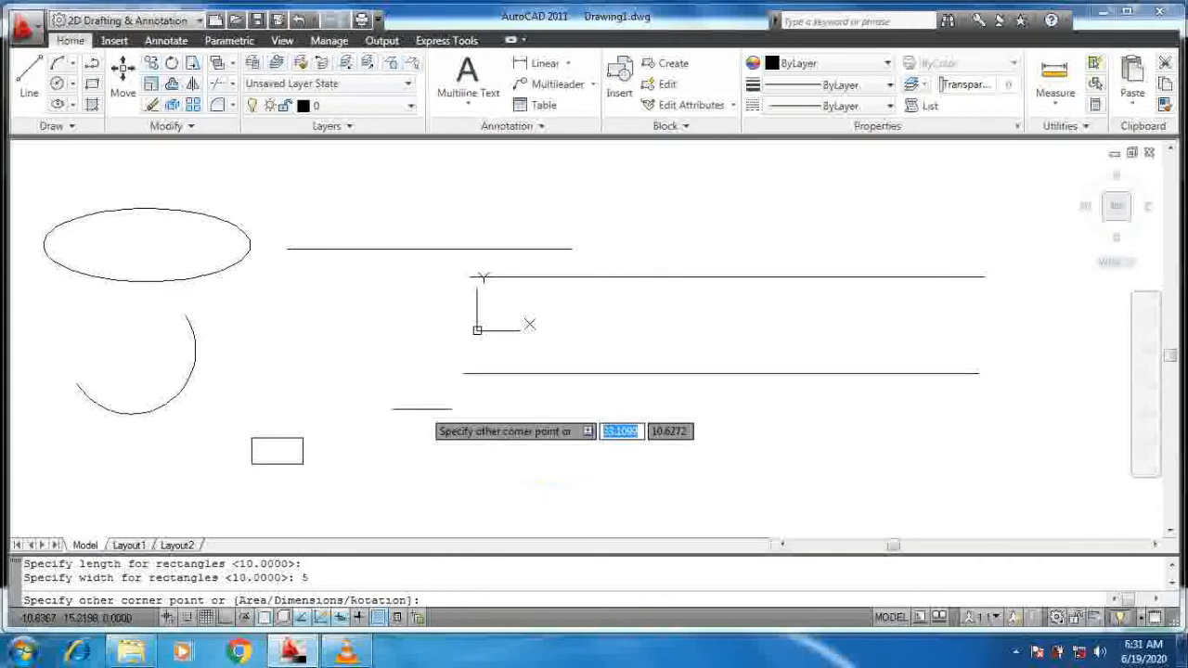
{"action": "left_click", "coordinate": [307, 481]}
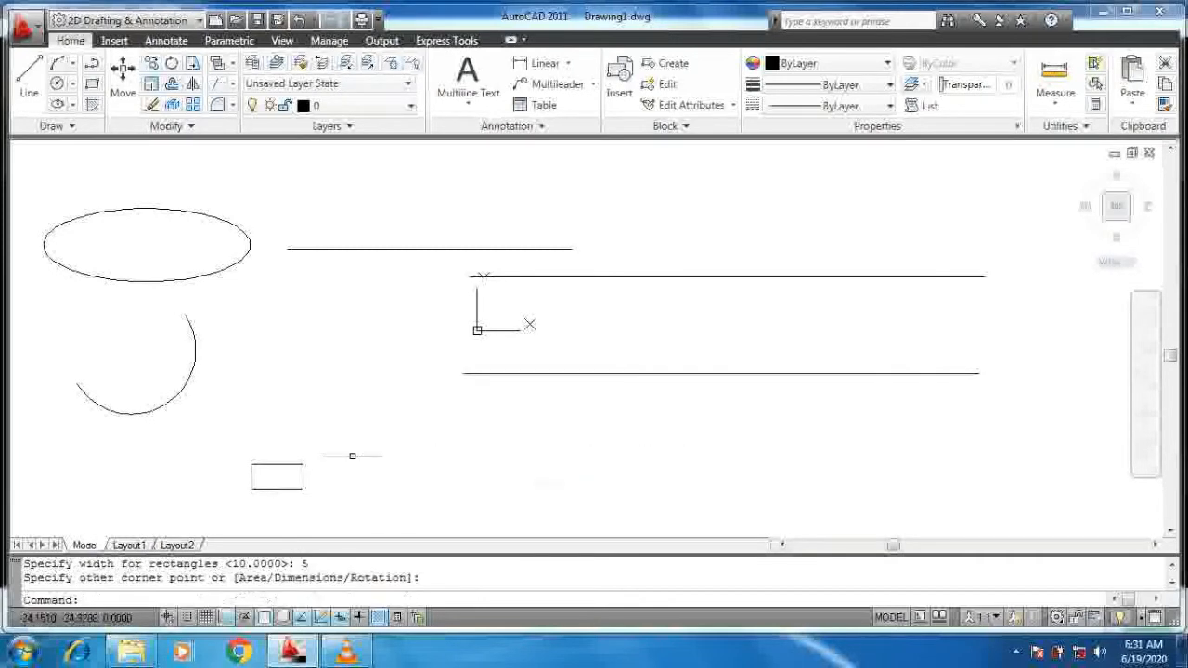
Step: Build a second 10 by 5 rectangle from four separate lines to the right of the first rectangle
{"action": "scroll", "coordinate": [330, 510], "scroll_direction": "up", "scroll_amount": 3}
{"action": "middle_click_drag", "start_coordinate": [208, 458], "coordinate": [267, 391]}
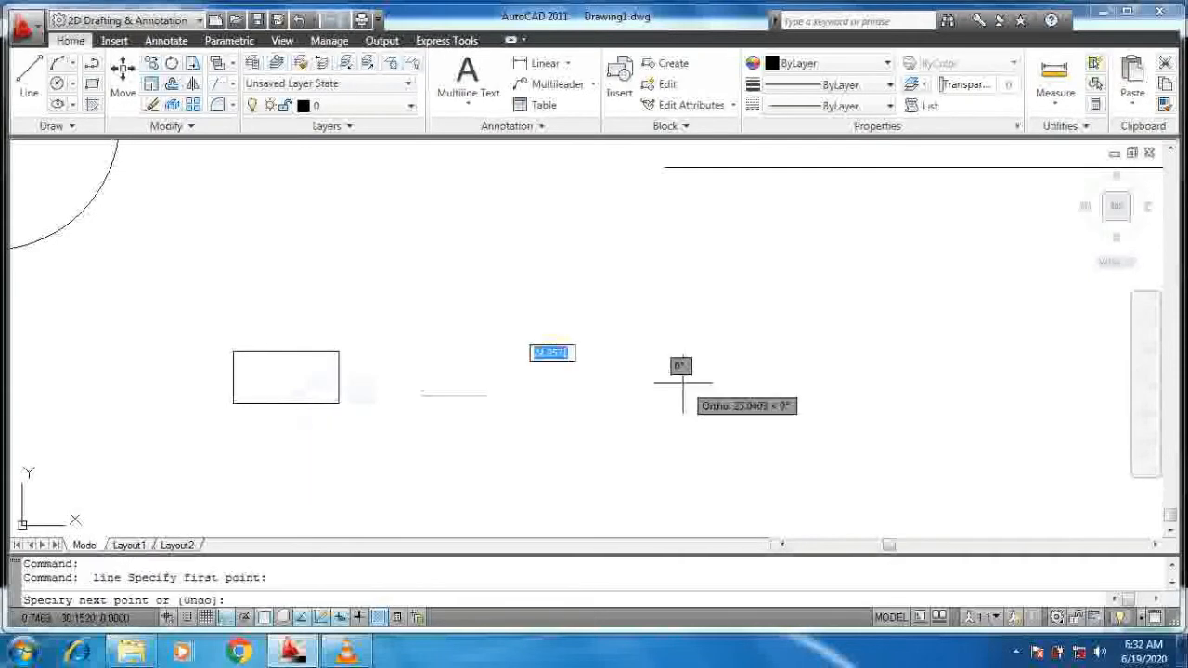
{"action": "type", "text": "10"}
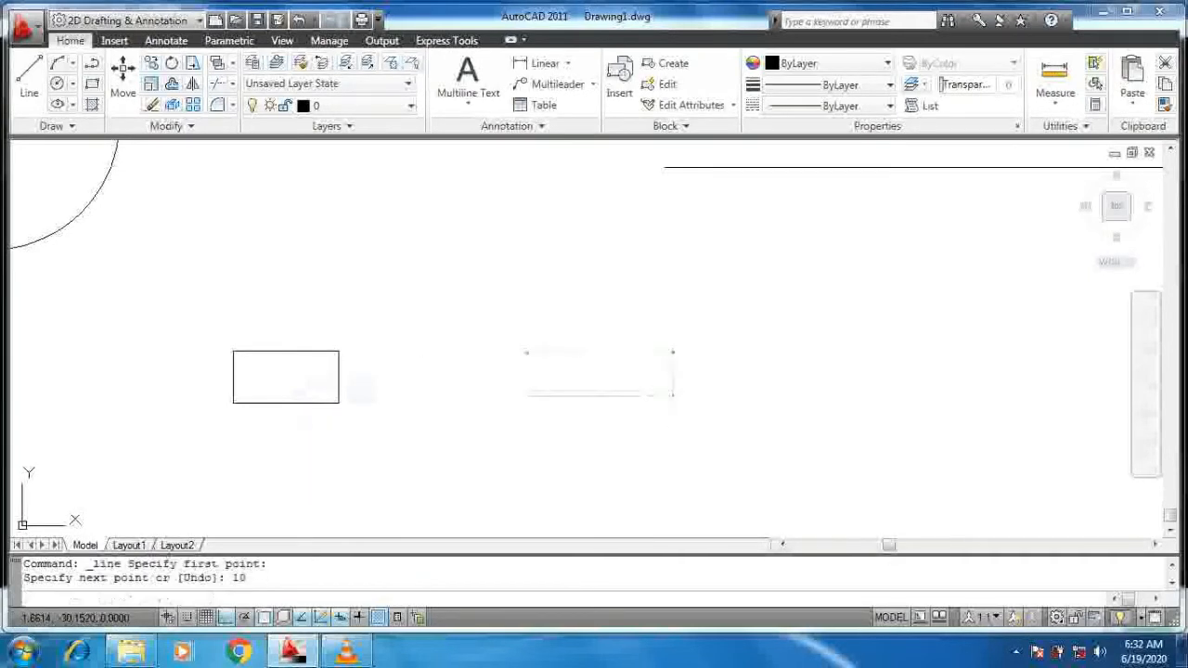
{"action": "key", "text": "Return"}
{"action": "type", "text": "5"}
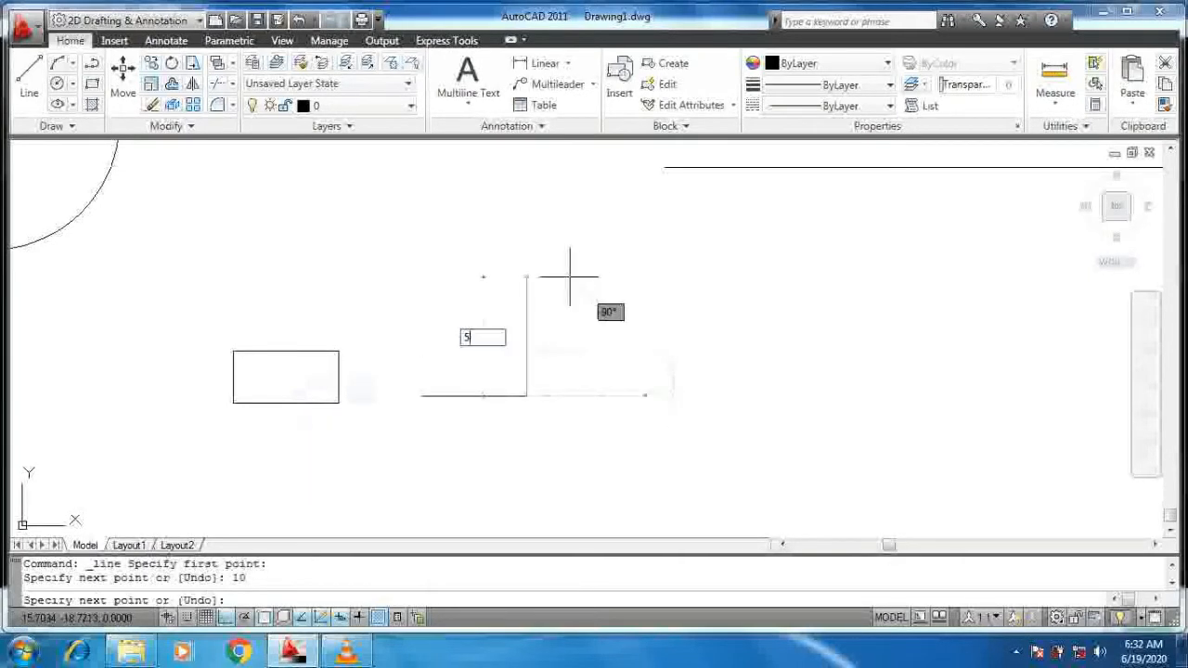
{"action": "key", "text": "Return"}
{"action": "type", "text": "10"}
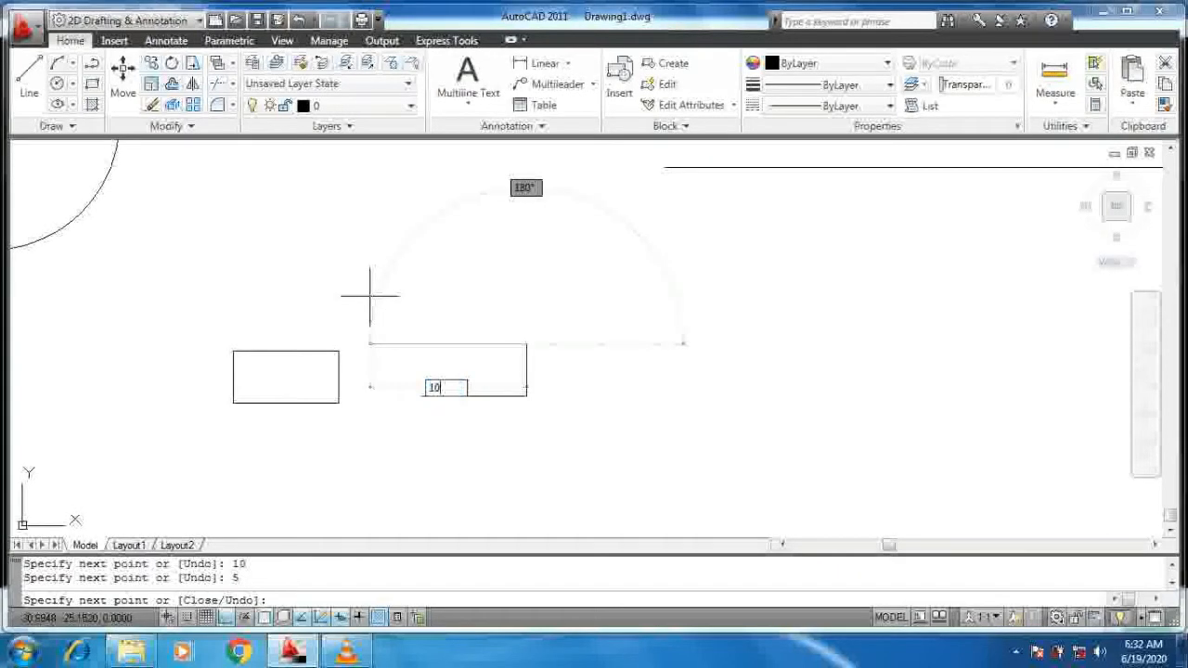
{"action": "key", "text": "Return"}
{"action": "type", "text": "5"}
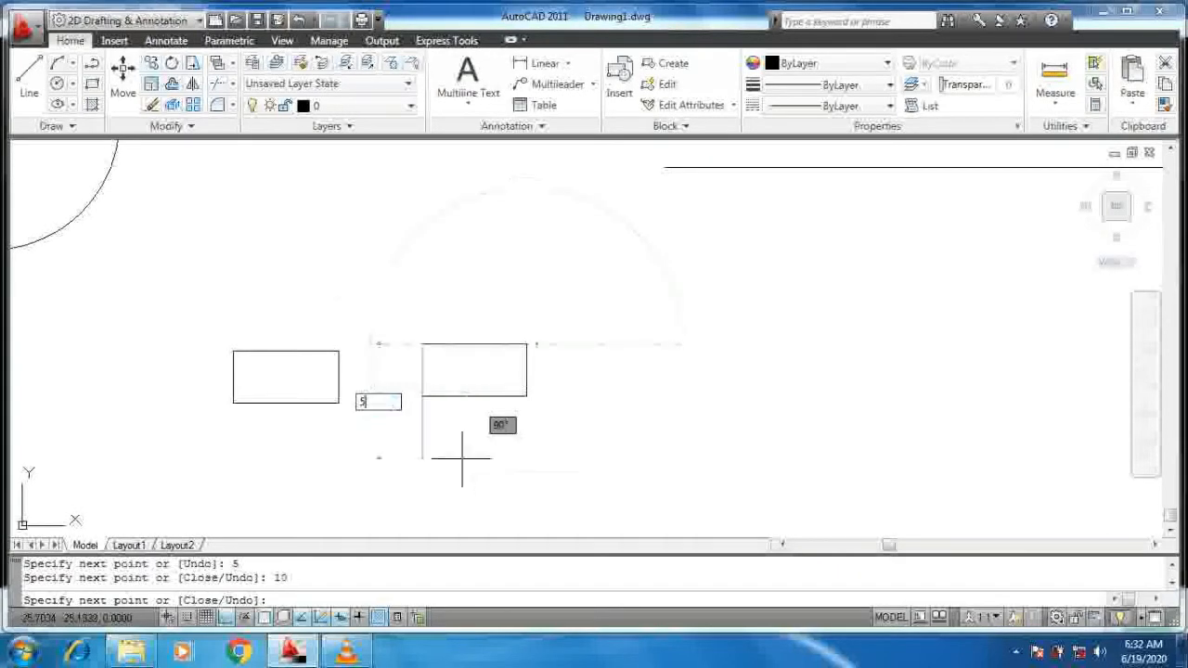
{"action": "key", "text": "Return"}
{"action": "key", "text": "Return"}
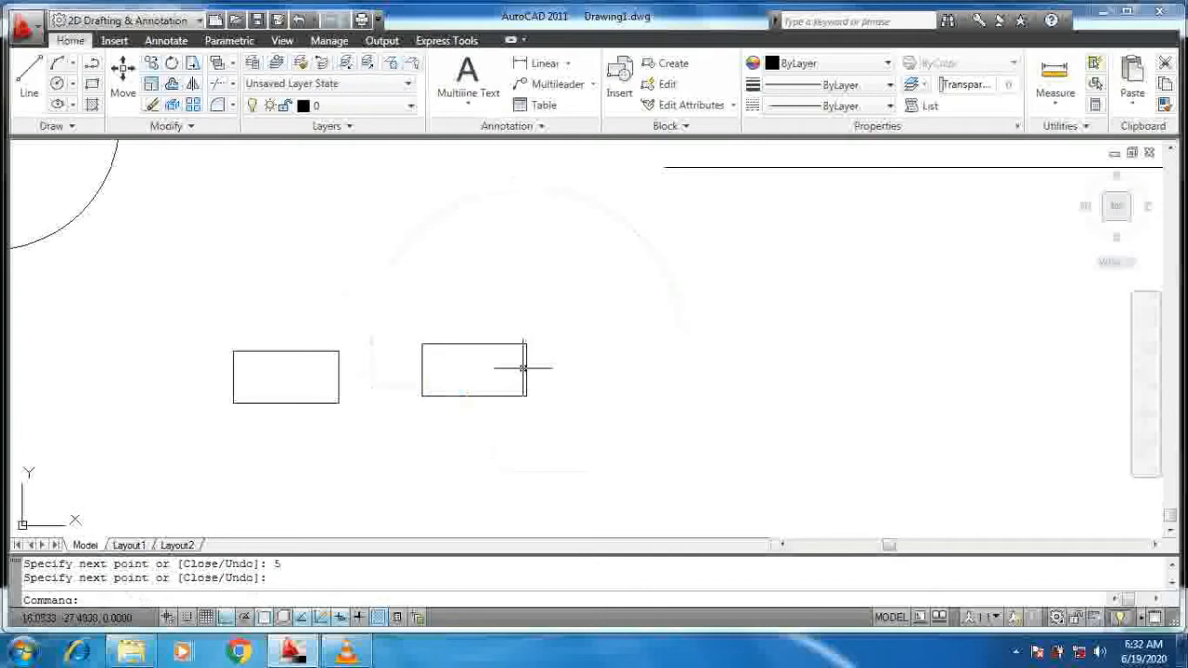
Step: Select the first rectangle and the upper edge of the line-built one to compare them as objects, then clear the selection
{"action": "middle_click_drag", "start_coordinate": [429, 359], "coordinate": [395, 353]}
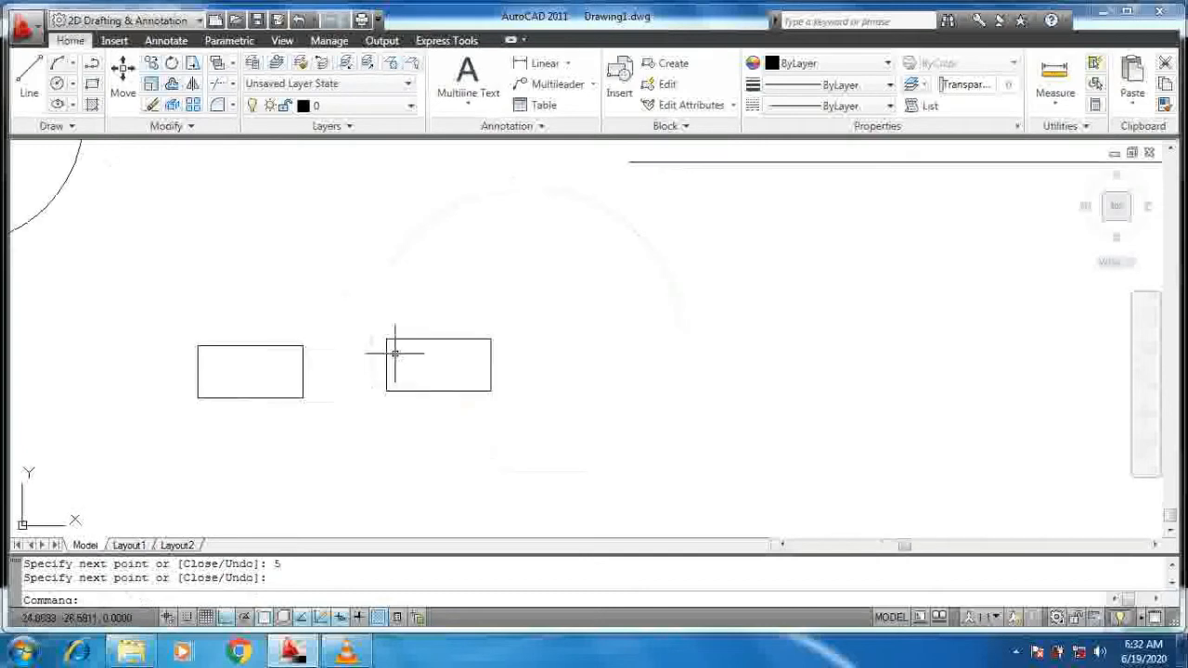
{"action": "left_click", "coordinate": [227, 345]}
{"action": "left_click", "coordinate": [438, 339]}
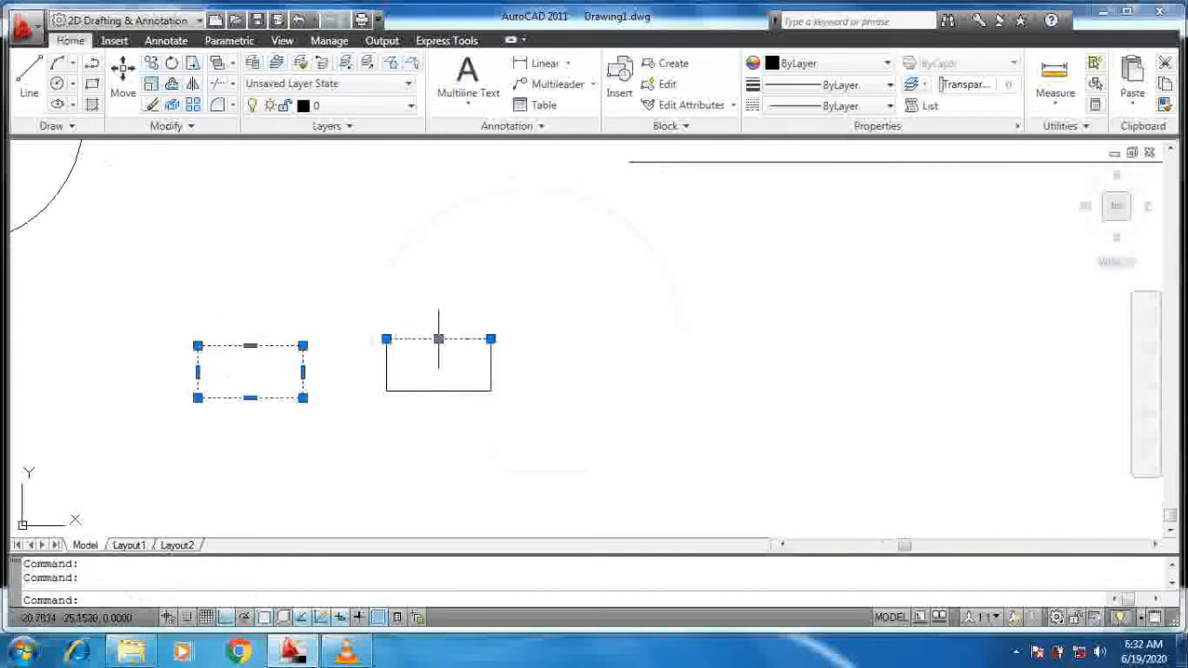
{"action": "key", "text": "Escape"}
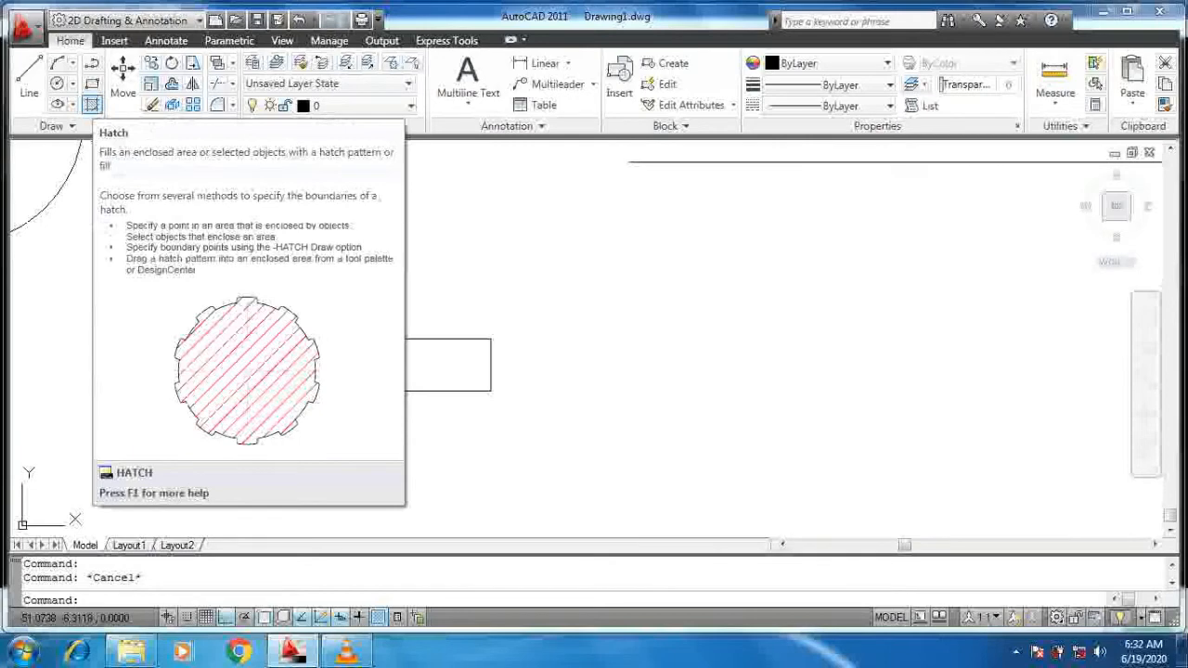
{"action": "left_click", "coordinate": [92, 104]}
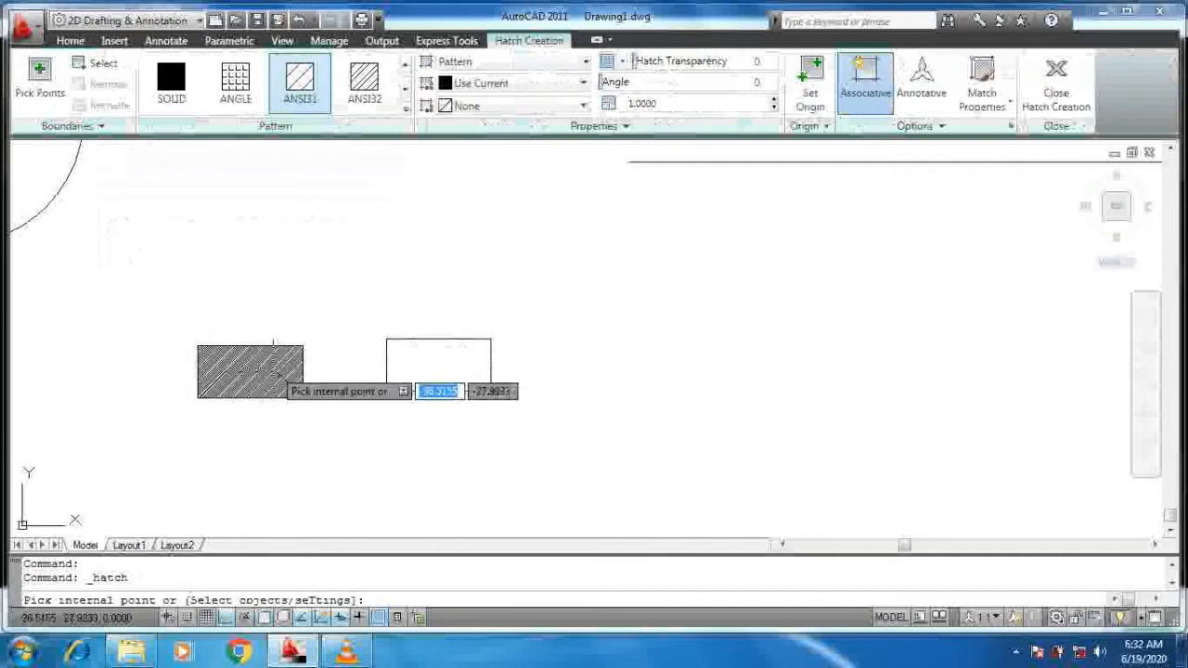
{"action": "scroll", "coordinate": [274, 367], "scroll_direction": "up", "scroll_amount": 3}
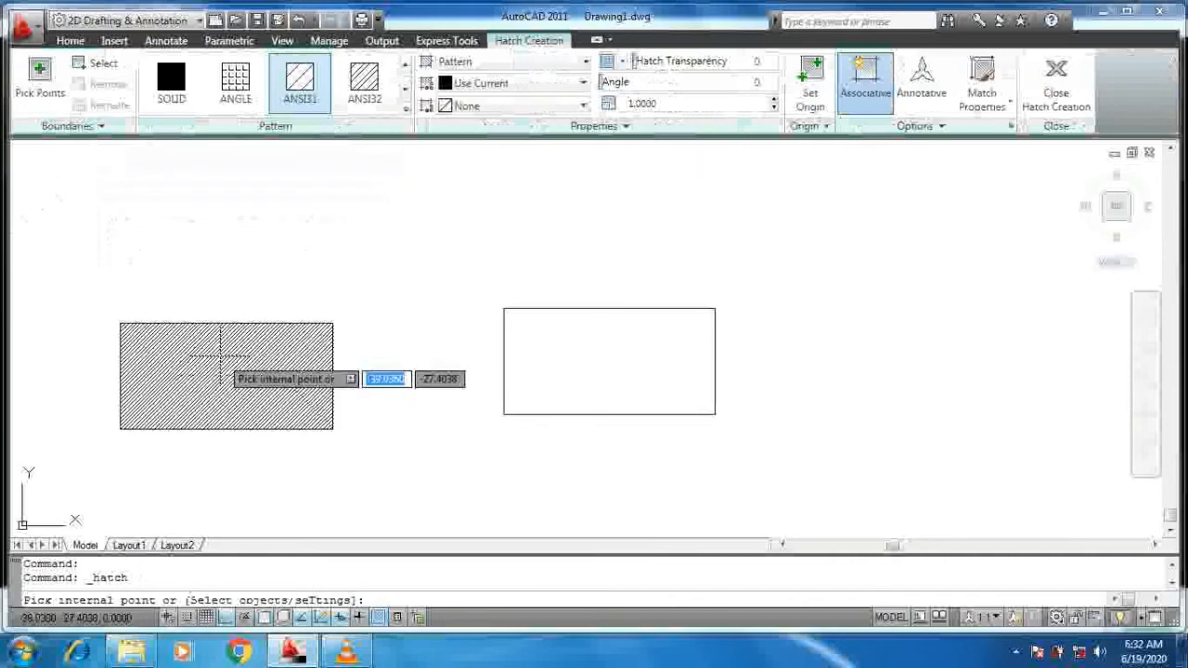
{"action": "scroll", "coordinate": [520, 314], "scroll_direction": "up", "scroll_amount": 3}
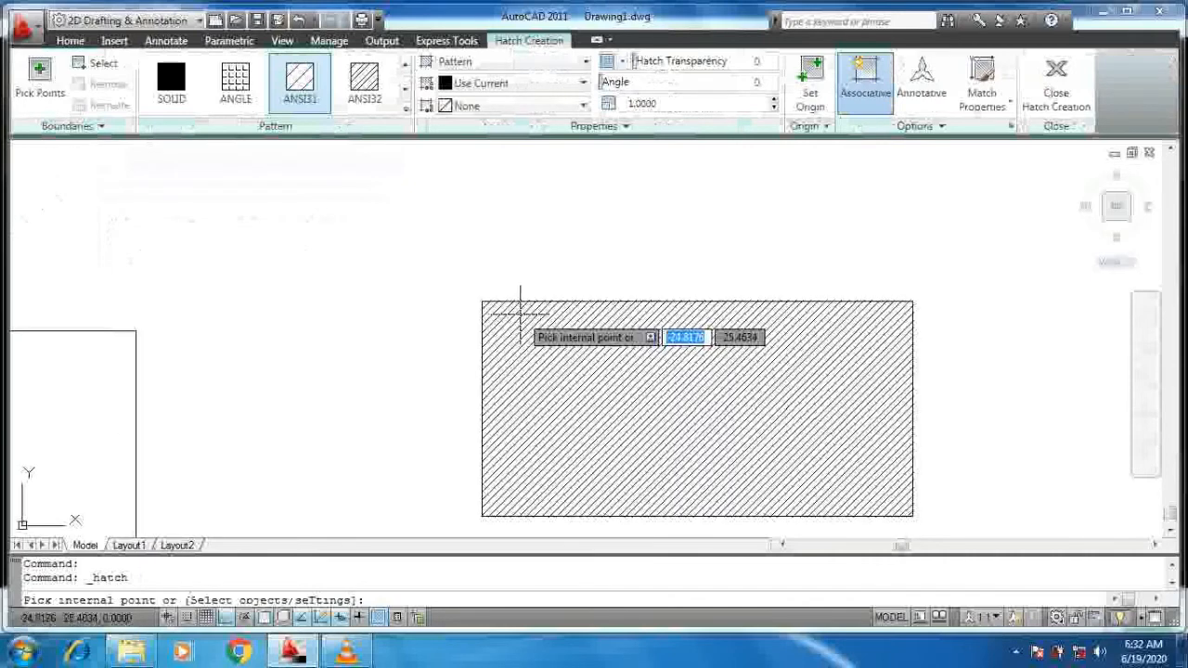
{"action": "left_click", "coordinate": [526, 357]}
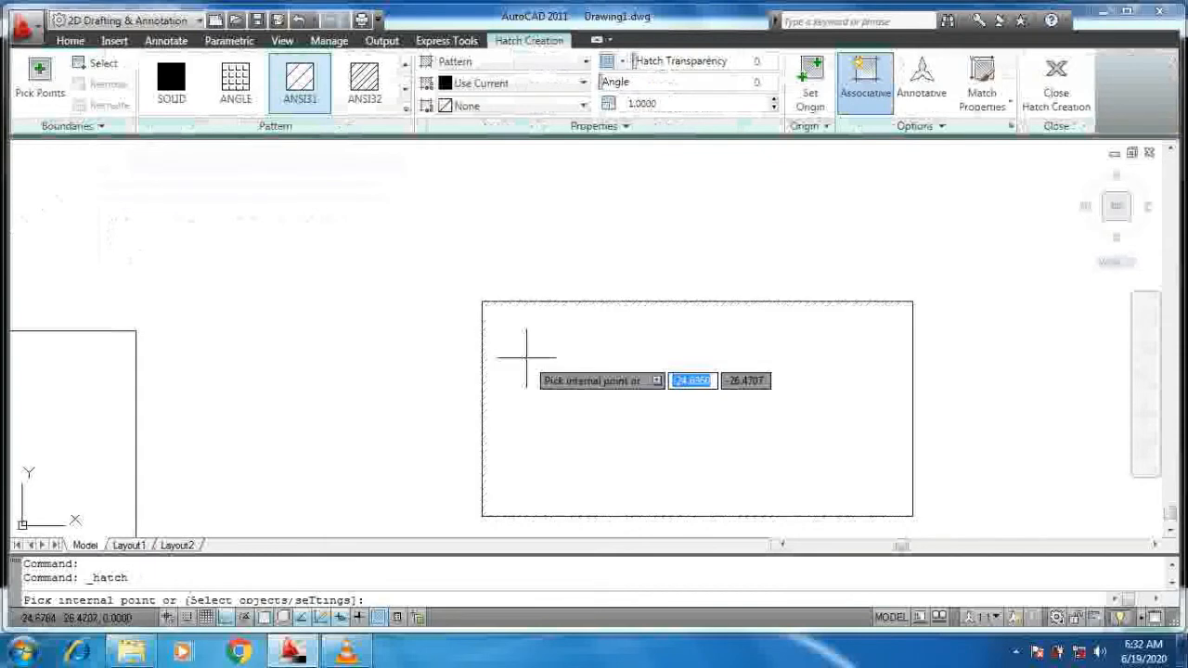
{"action": "key", "text": "Escape"}
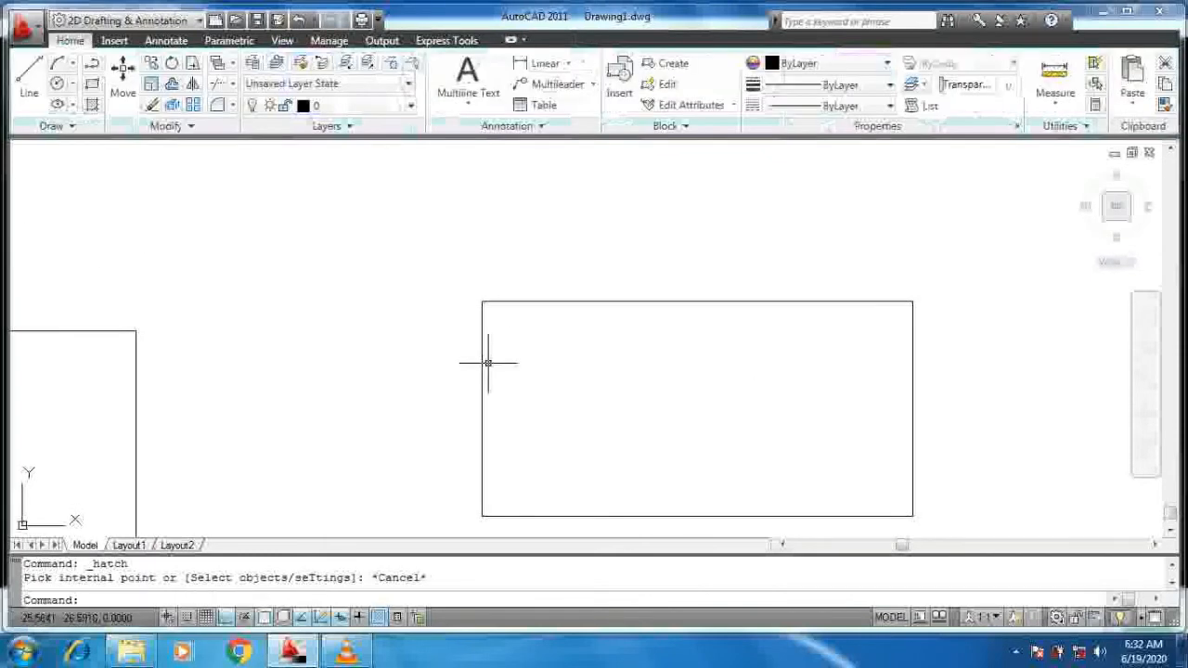
Step: Hatch the inside of the line-built rectangle with the ANSI31 pattern
{"action": "left_click", "coordinate": [485, 363]}
{"action": "left_click", "coordinate": [489, 314]}
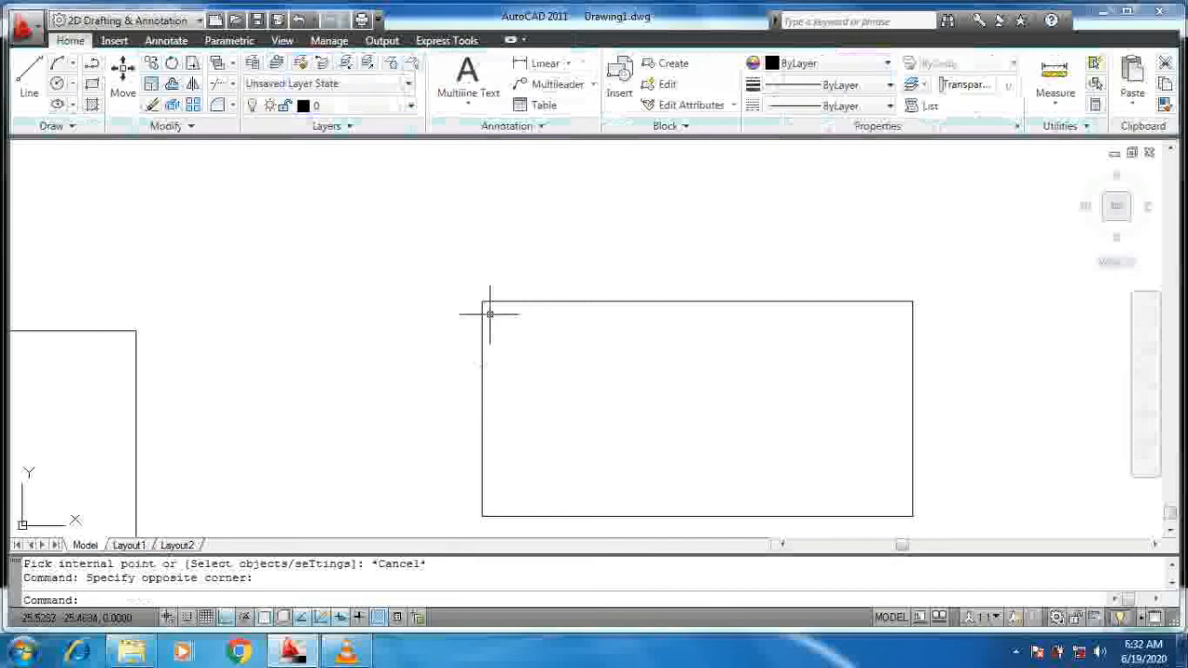
{"action": "left_click", "coordinate": [481, 332]}
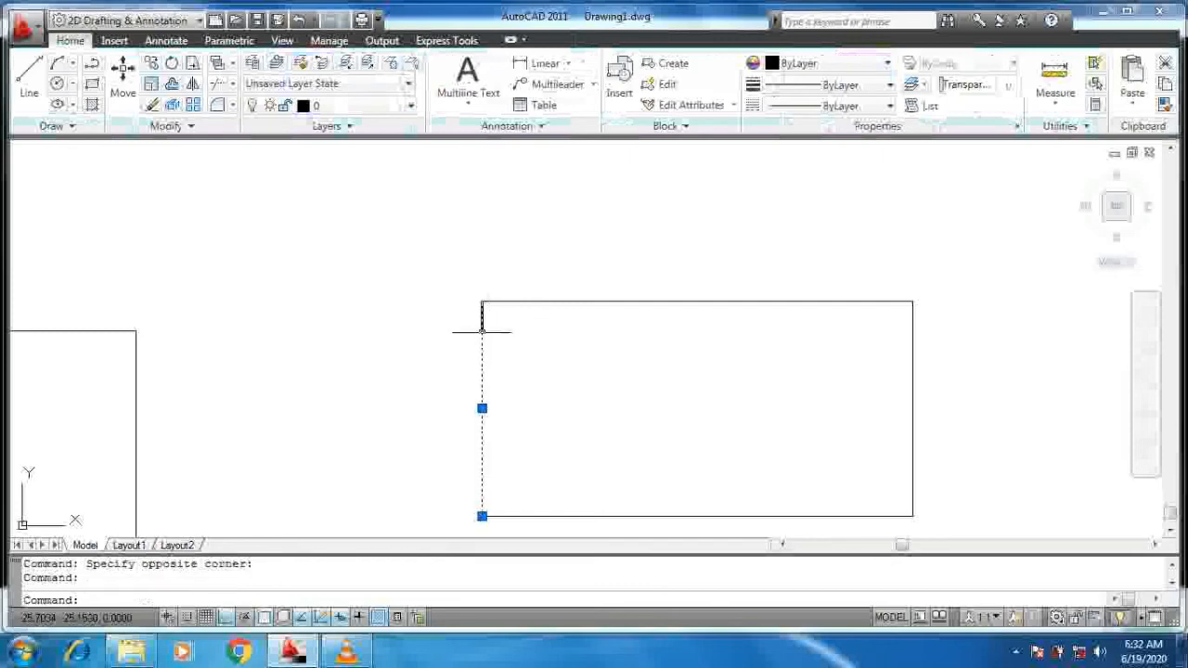
{"action": "left_click", "coordinate": [481, 304]}
{"action": "key", "text": "Return"}
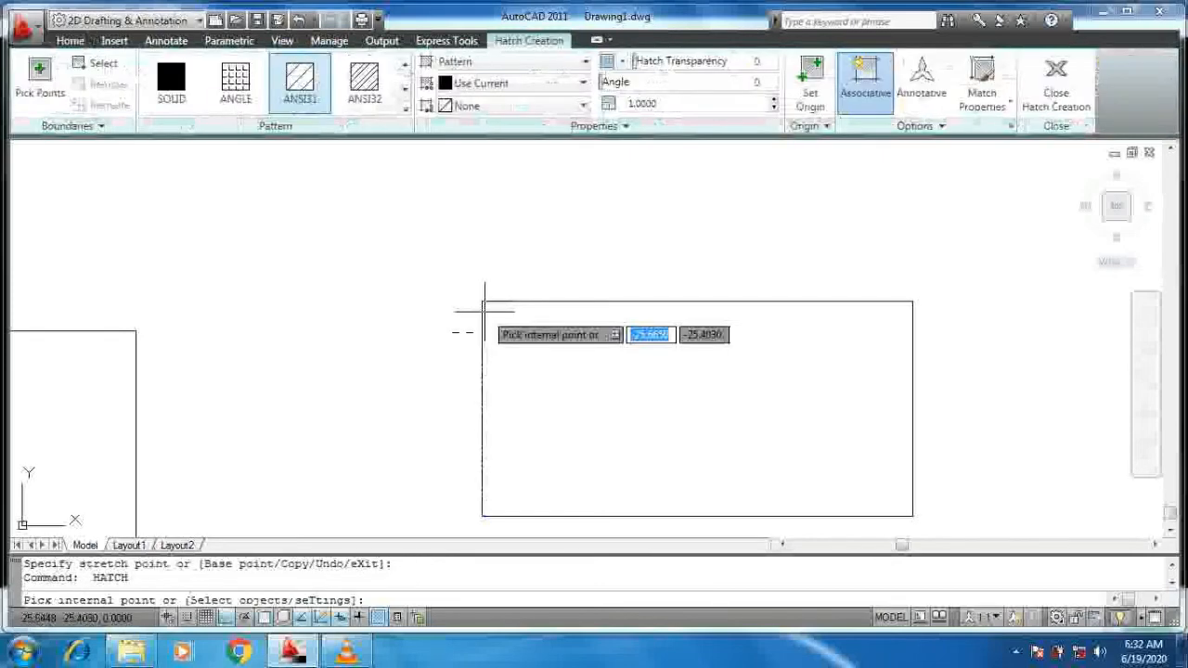
{"action": "left_click", "coordinate": [483, 308]}
{"action": "key", "text": "Escape"}
{"action": "key", "text": "Escape"}
Step: Delete the line-built rectangle's left edge together with its hatch
{"action": "left_click", "coordinate": [481, 317]}
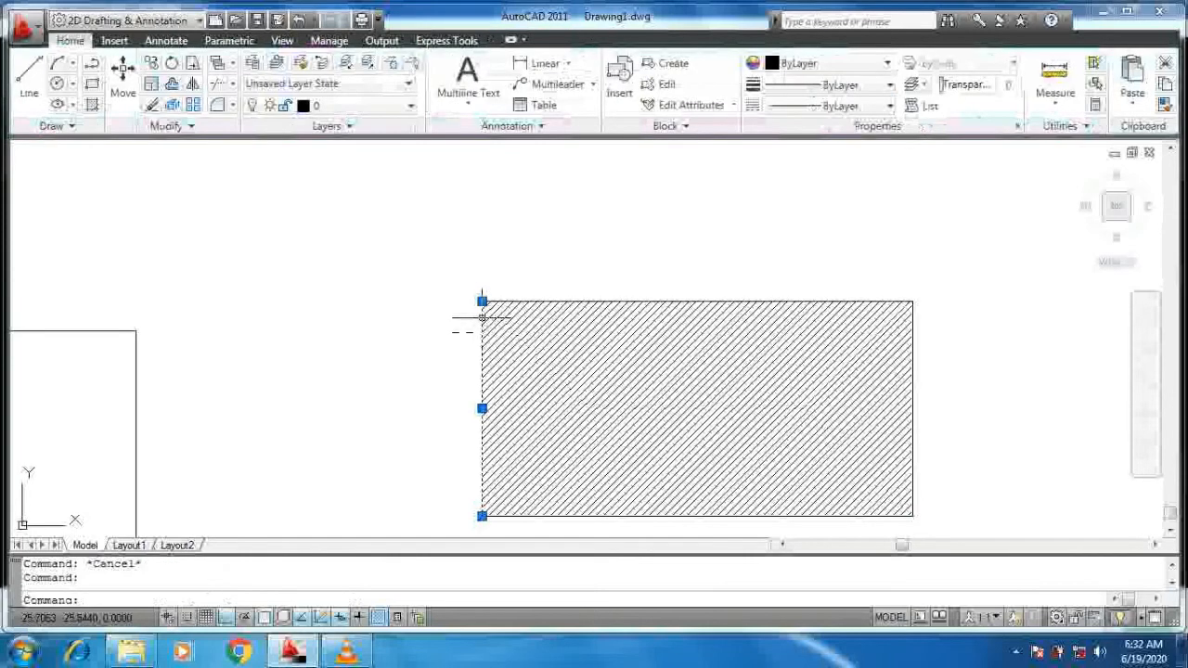
{"action": "left_click", "coordinate": [482, 300]}
{"action": "left_click", "coordinate": [481, 301]}
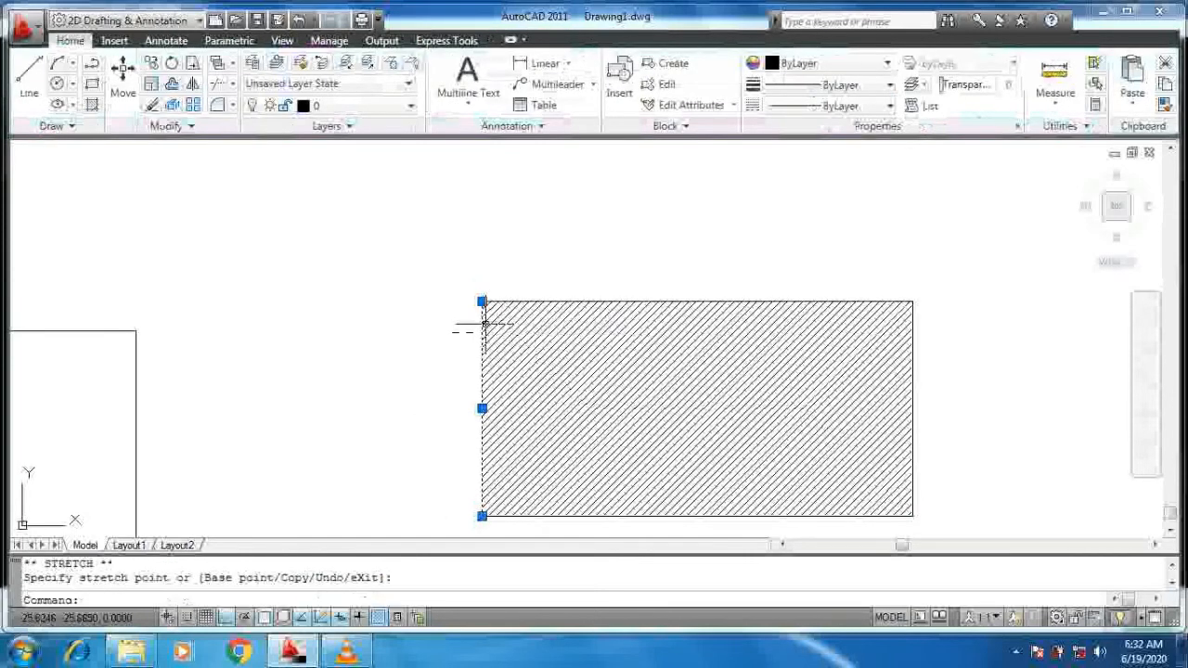
{"action": "left_click", "coordinate": [482, 325]}
{"action": "key", "text": "Delete"}
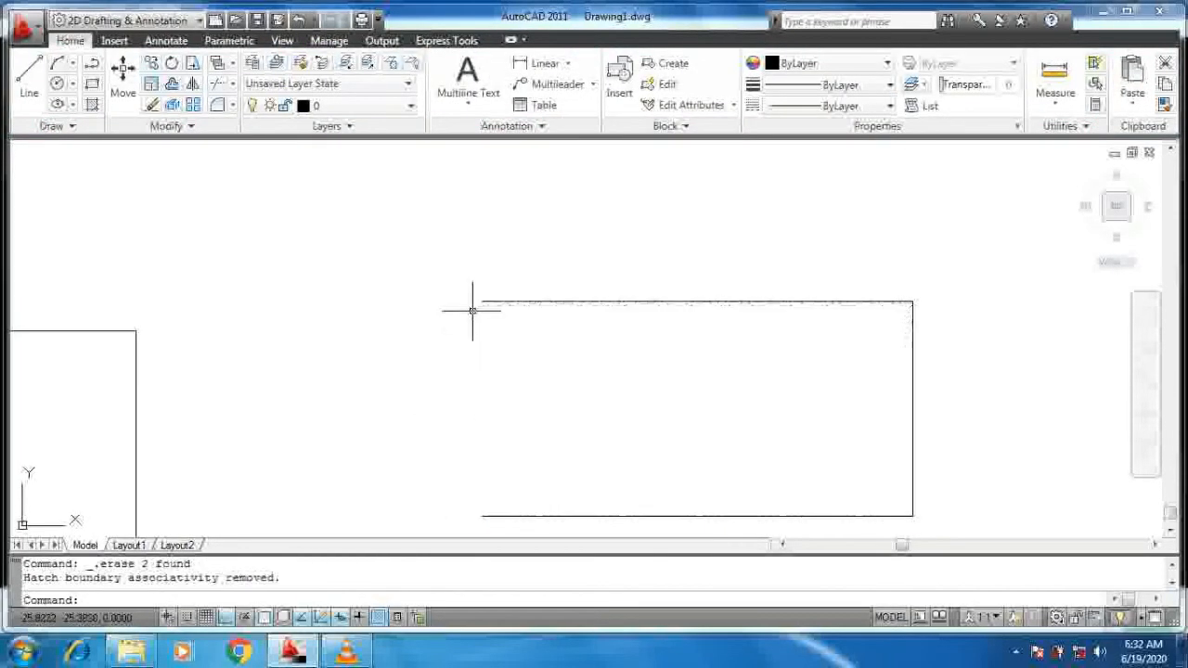
Step: Draw a vertical line 4 units long upward from the lower-left corner of the line-built rectangle, leaving a gap at its upper-left corner
{"action": "left_click", "coordinate": [28, 75]}
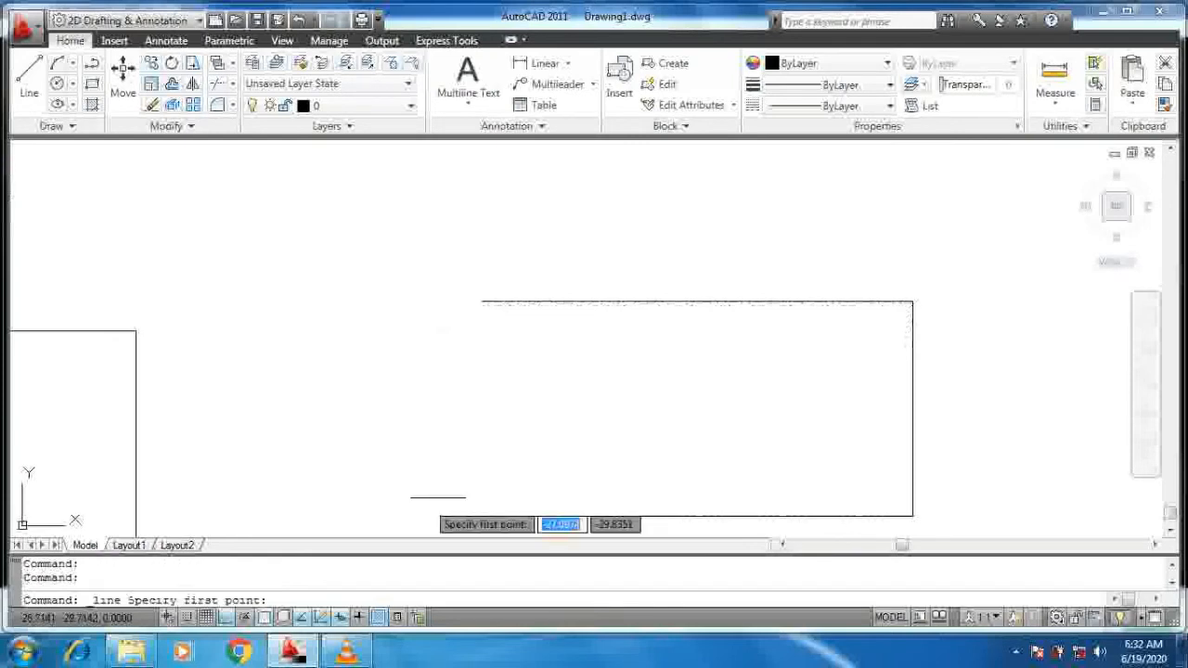
{"action": "left_click", "coordinate": [482, 516]}
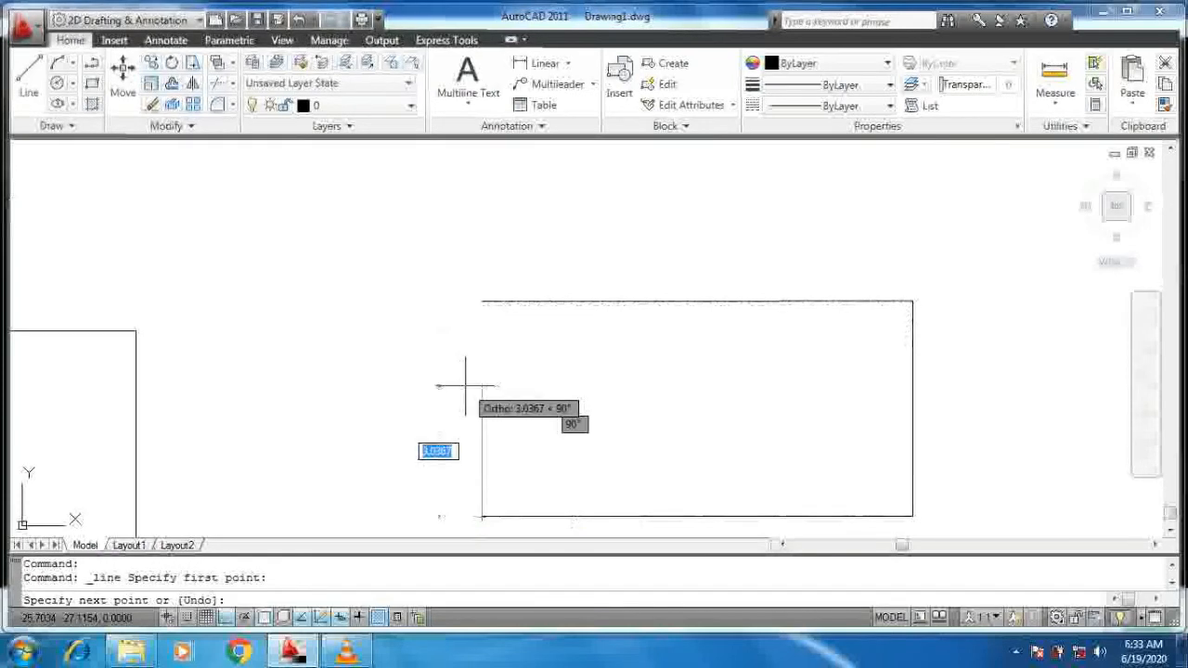
{"action": "type", "text": "4"}
{"action": "key", "text": "Return"}
{"action": "key", "text": "Return"}
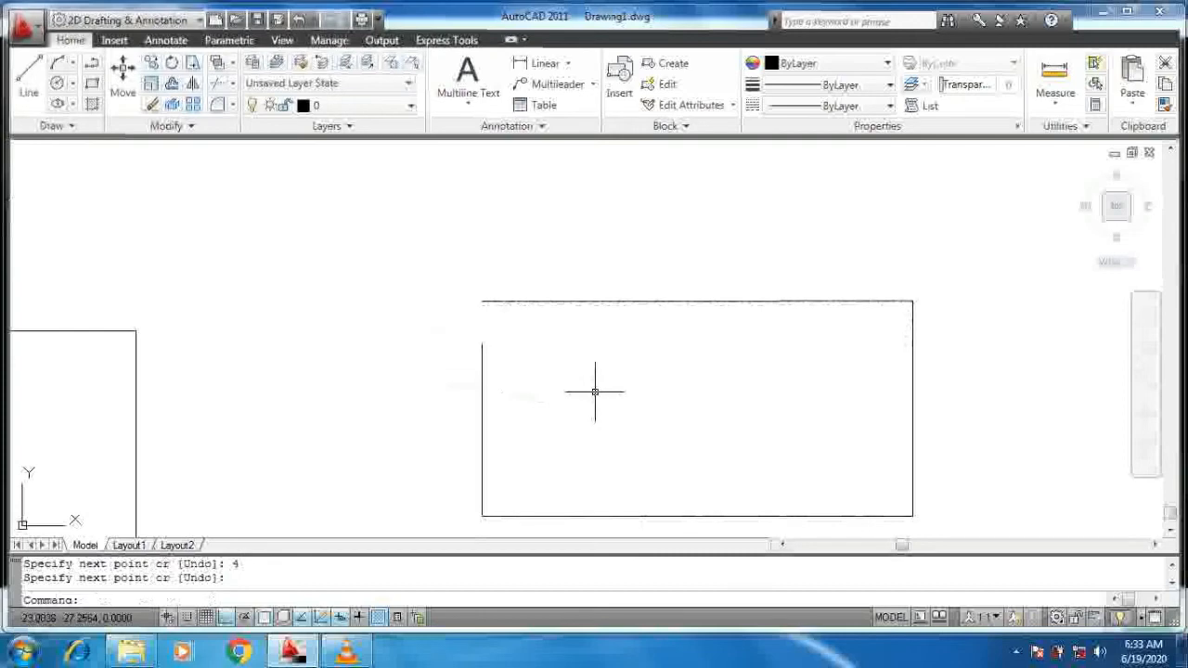
Step: Try to hatch the open line-built rectangle with the ANSI31 pattern by picking an internal point
{"action": "left_click", "coordinate": [91, 103]}
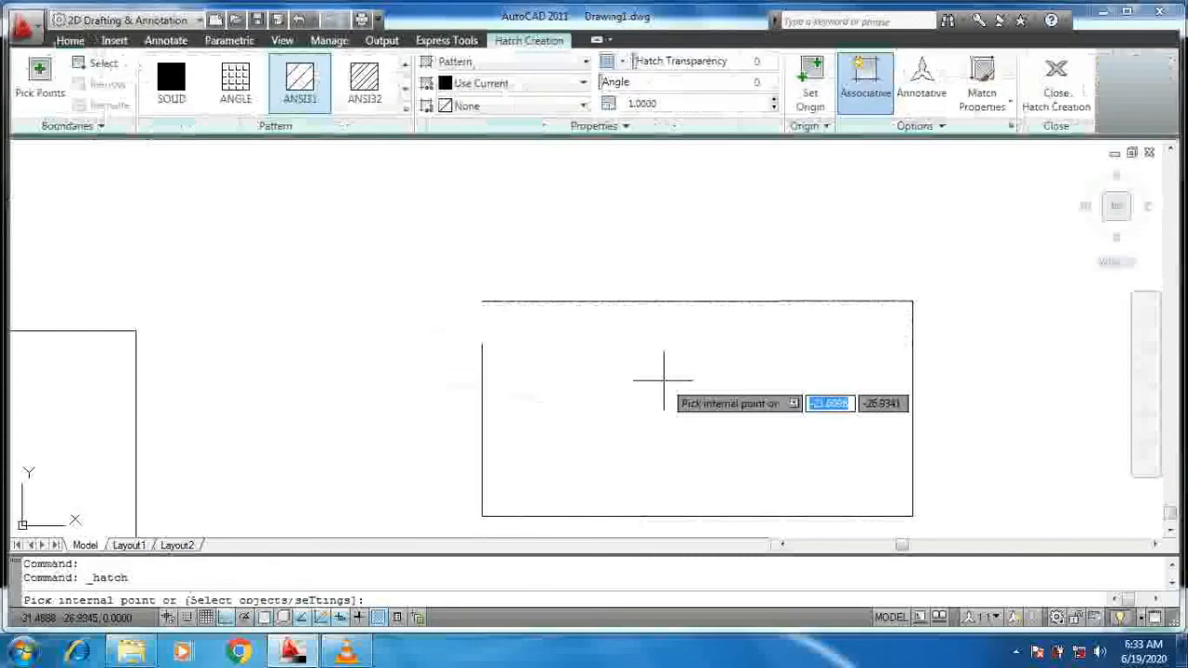
{"action": "left_click", "coordinate": [674, 430]}
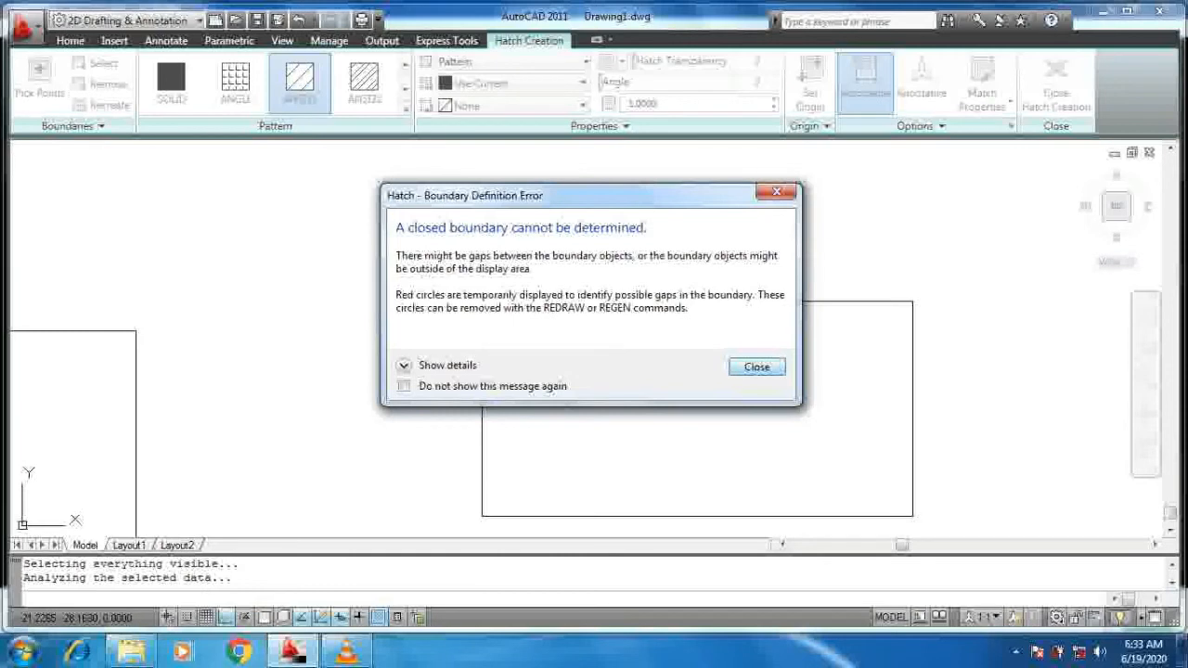
{"action": "key", "text": "Return"}
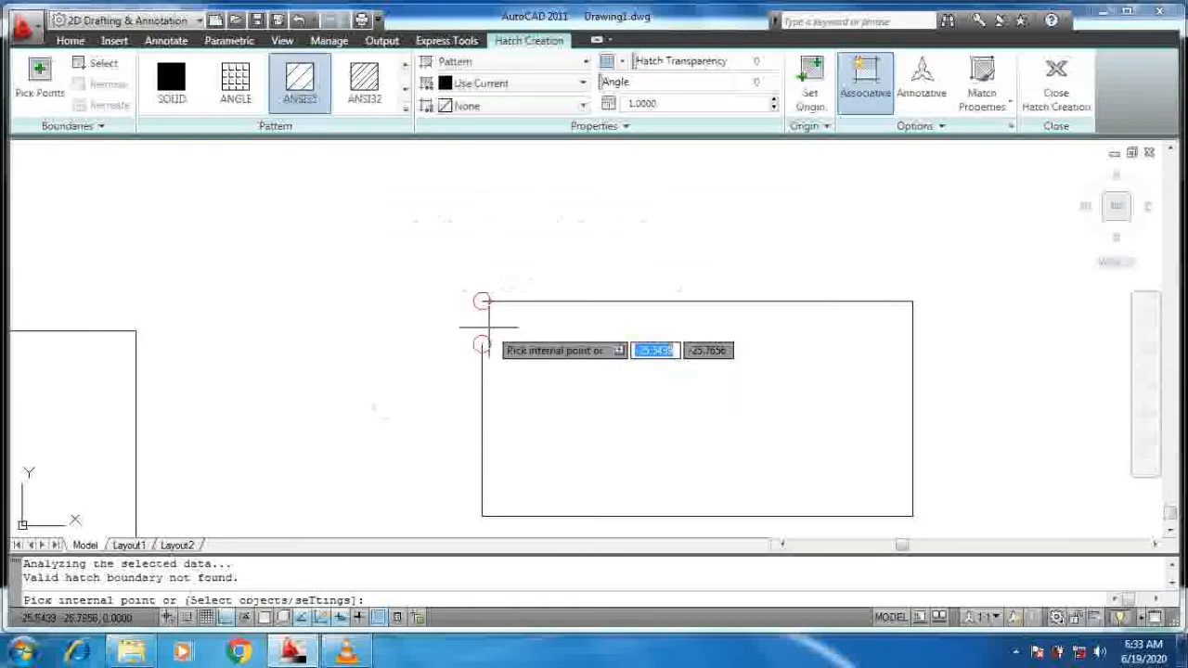
Step: Hatch the inside of the closed rectangle beside the open one with the ANSI31 pattern
{"action": "scroll", "coordinate": [481, 327], "scroll_direction": "down", "scroll_amount": 1}
{"action": "middle_click_drag", "start_coordinate": [298, 358], "coordinate": [317, 358]}
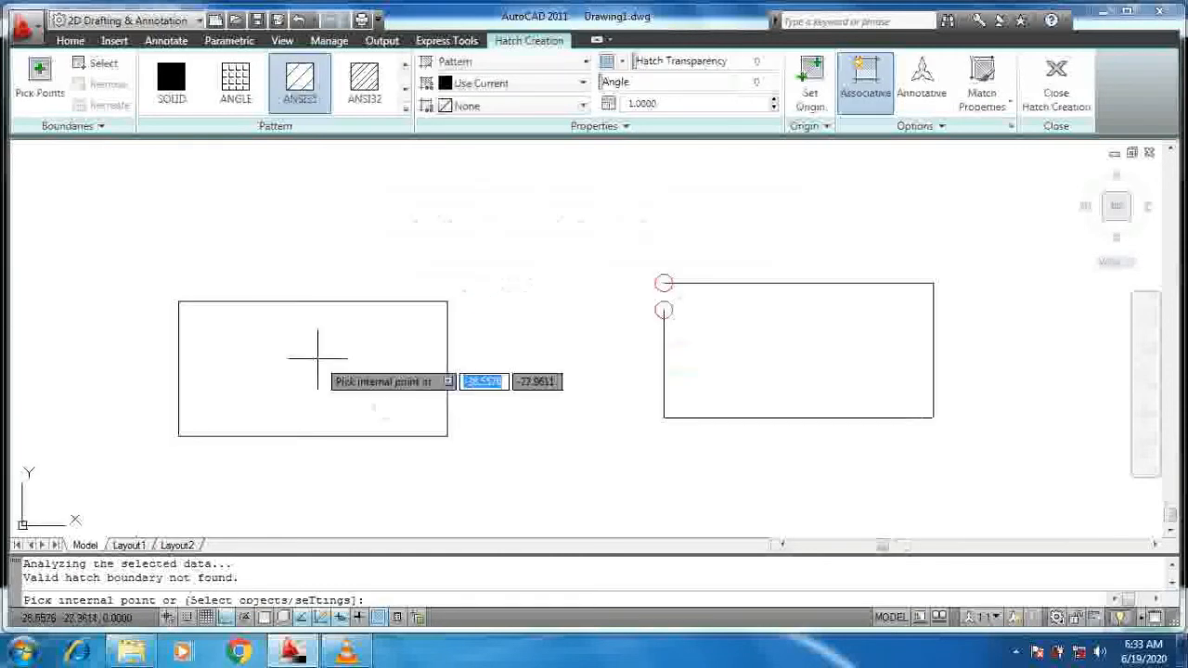
{"action": "left_click", "coordinate": [318, 358]}
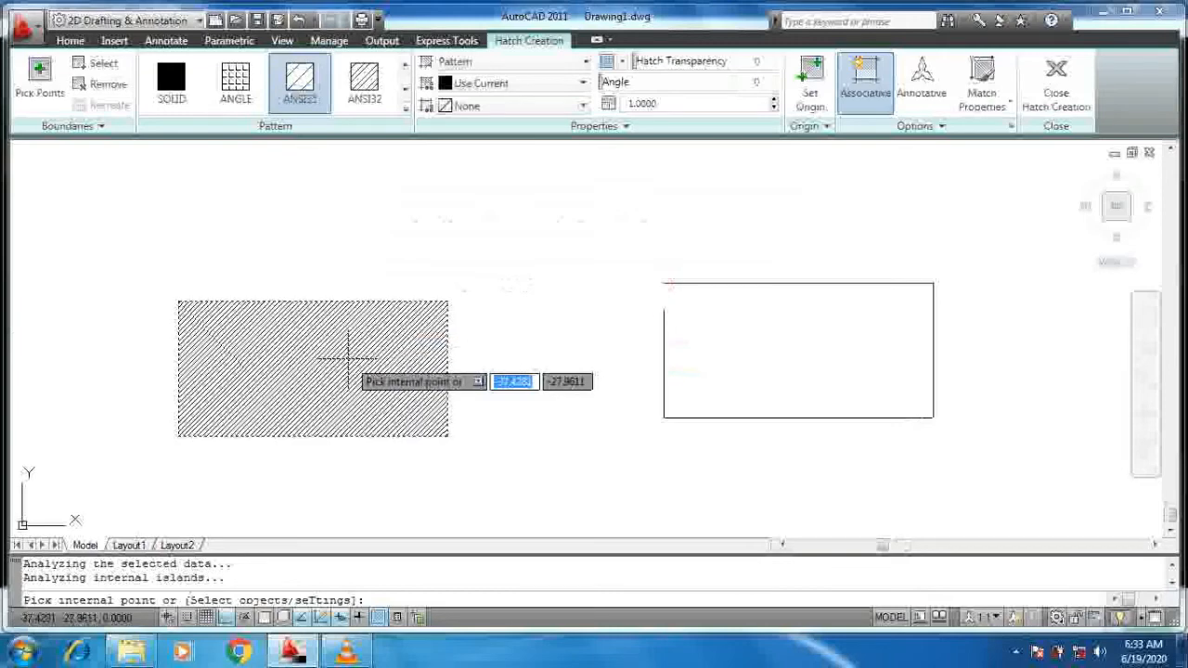
{"action": "key", "text": "Escape"}
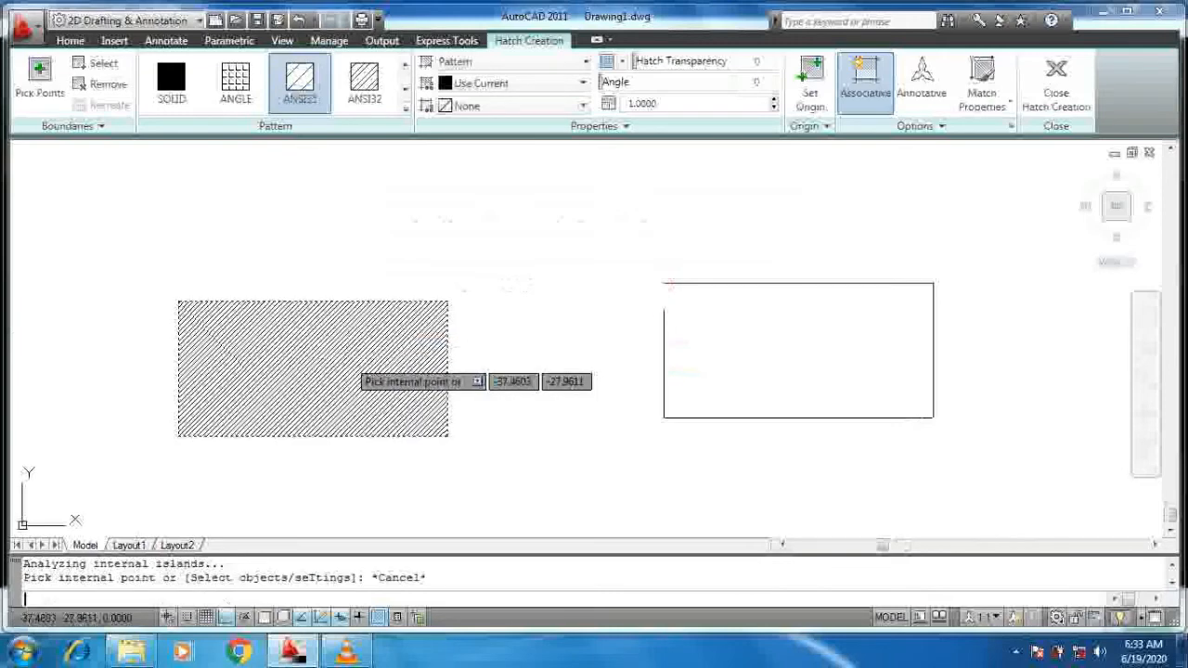
Step: Set the closed rectangle's ANSI31 hatch scale to 10
{"action": "left_click", "coordinate": [347, 365]}
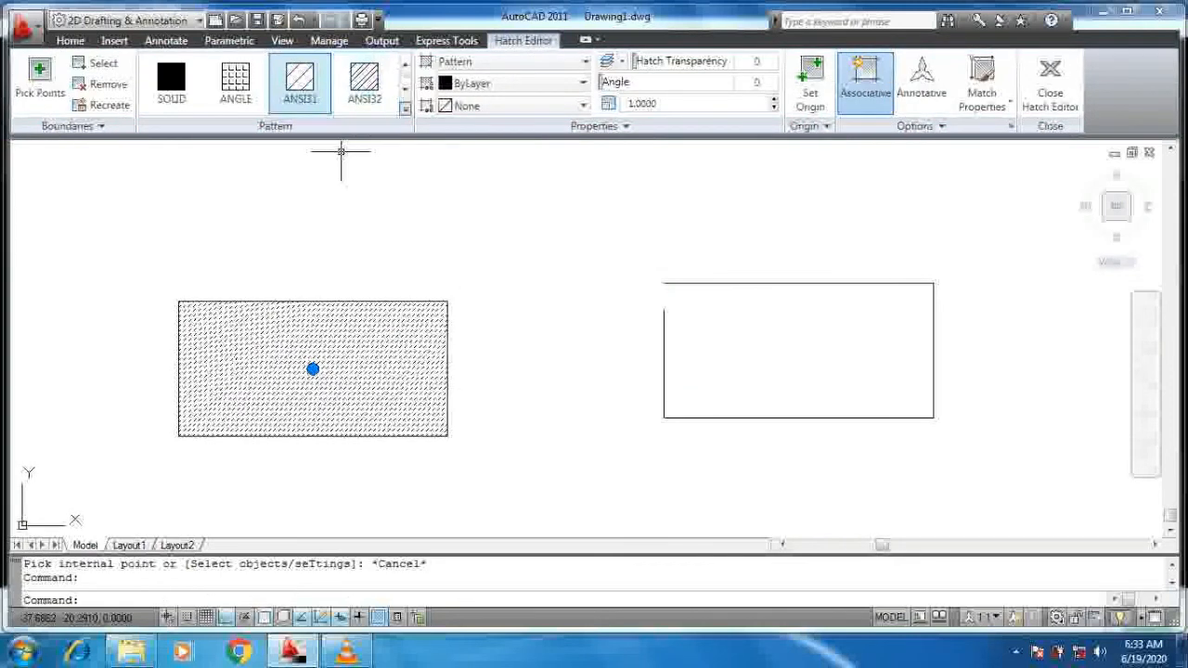
{"action": "left_click", "coordinate": [405, 107]}
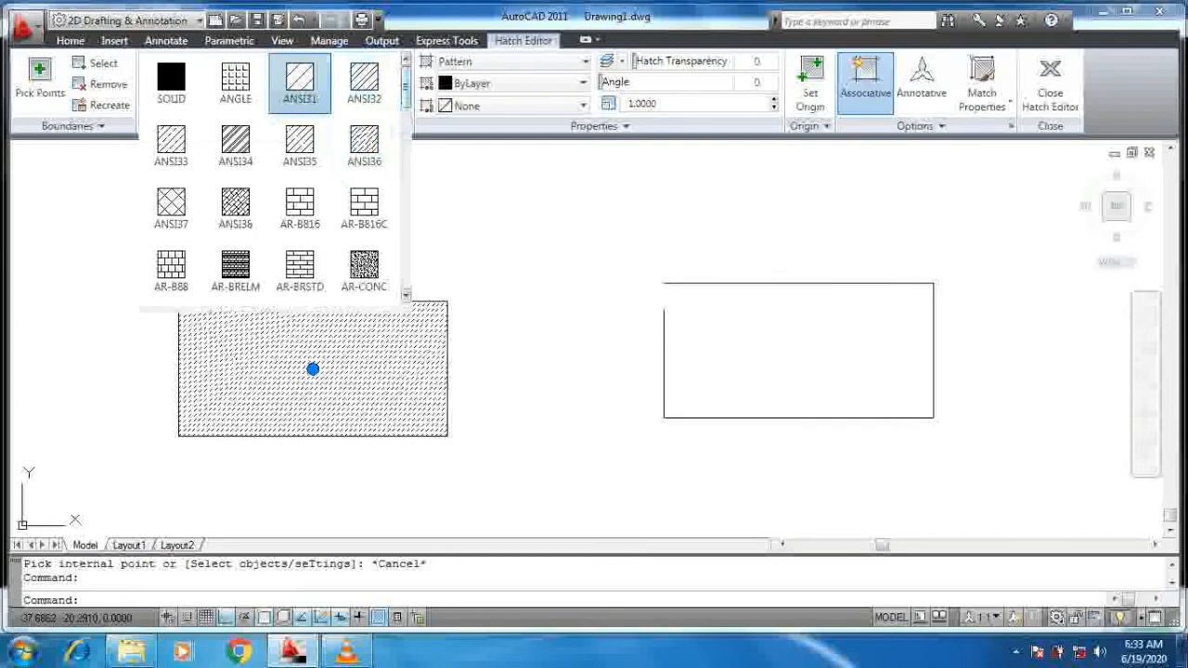
{"action": "scroll", "coordinate": [269, 177], "scroll_direction": "down", "scroll_amount": 10}
{"action": "scroll", "coordinate": [269, 176], "scroll_direction": "down", "scroll_amount": 5}
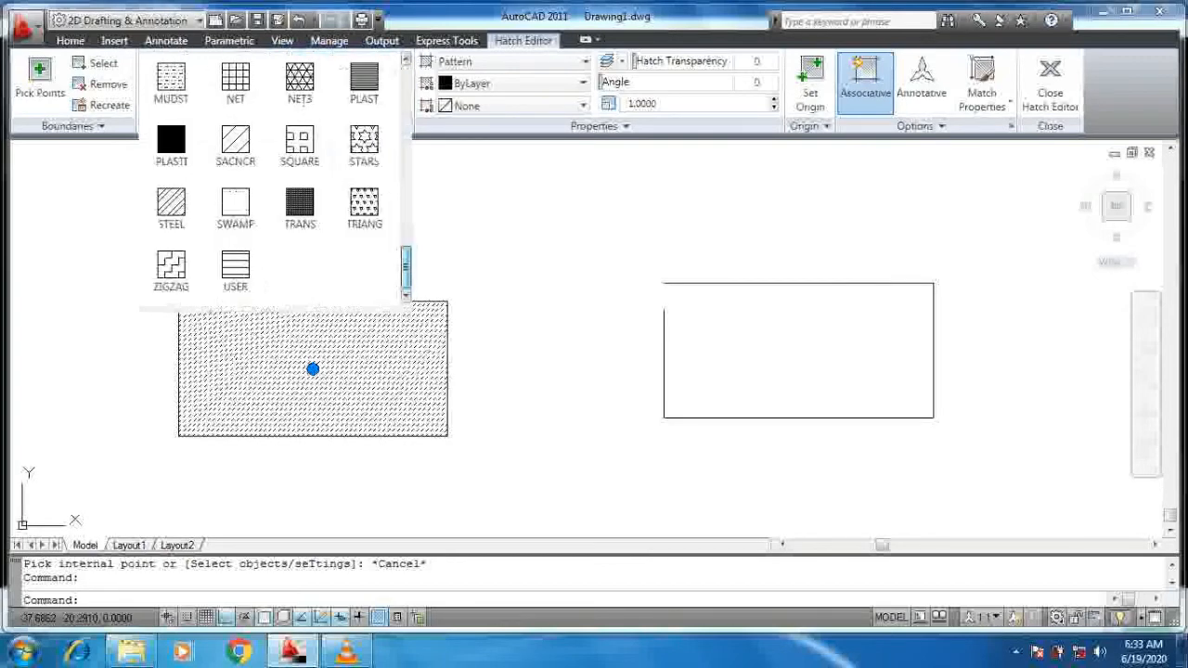
{"action": "scroll", "coordinate": [269, 176], "scroll_direction": "up", "scroll_amount": 5}
{"action": "scroll", "coordinate": [269, 176], "scroll_direction": "up", "scroll_amount": 3}
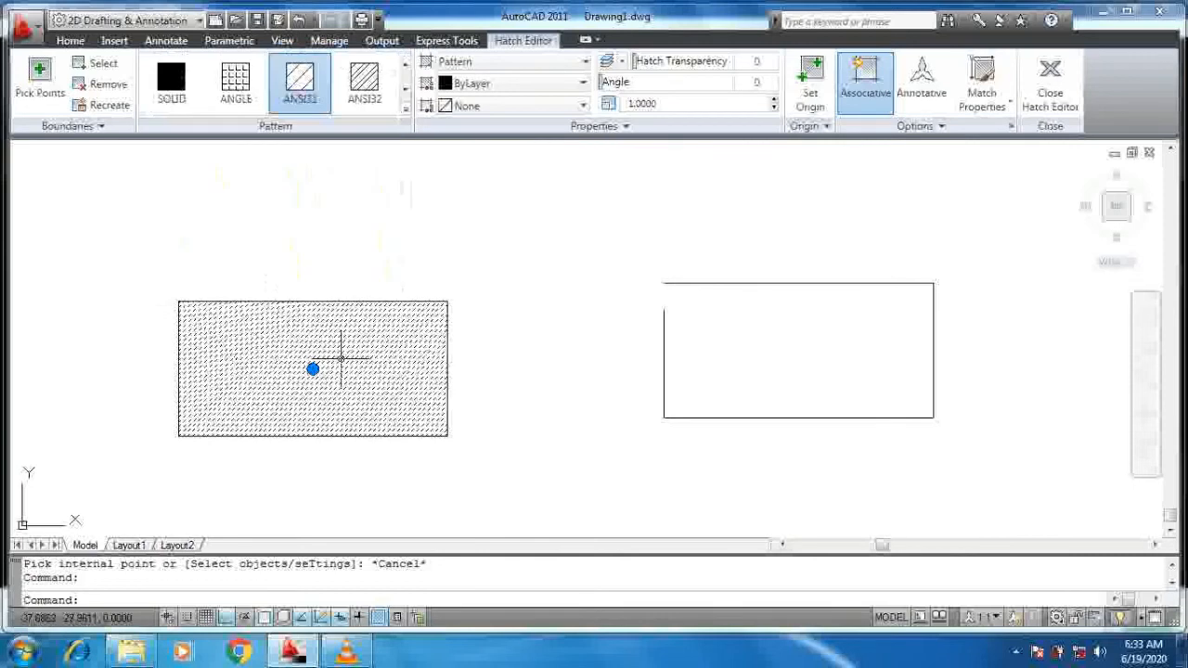
{"action": "left_click", "coordinate": [691, 103]}
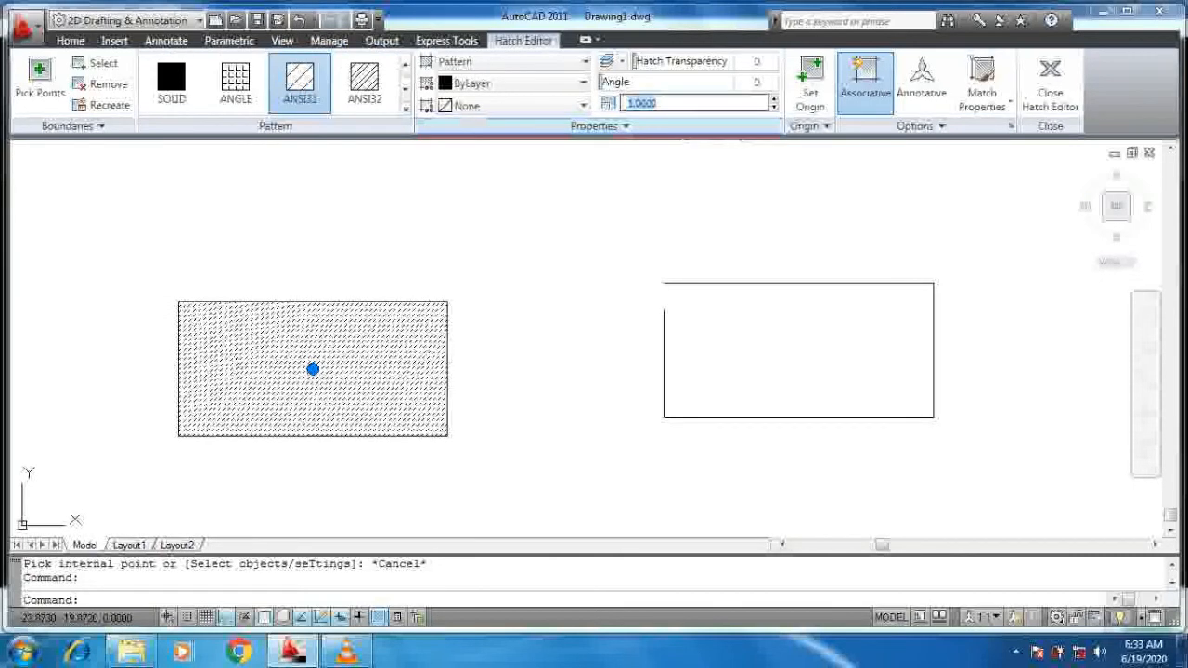
{"action": "type", "text": "10"}
{"action": "key", "text": "Return"}
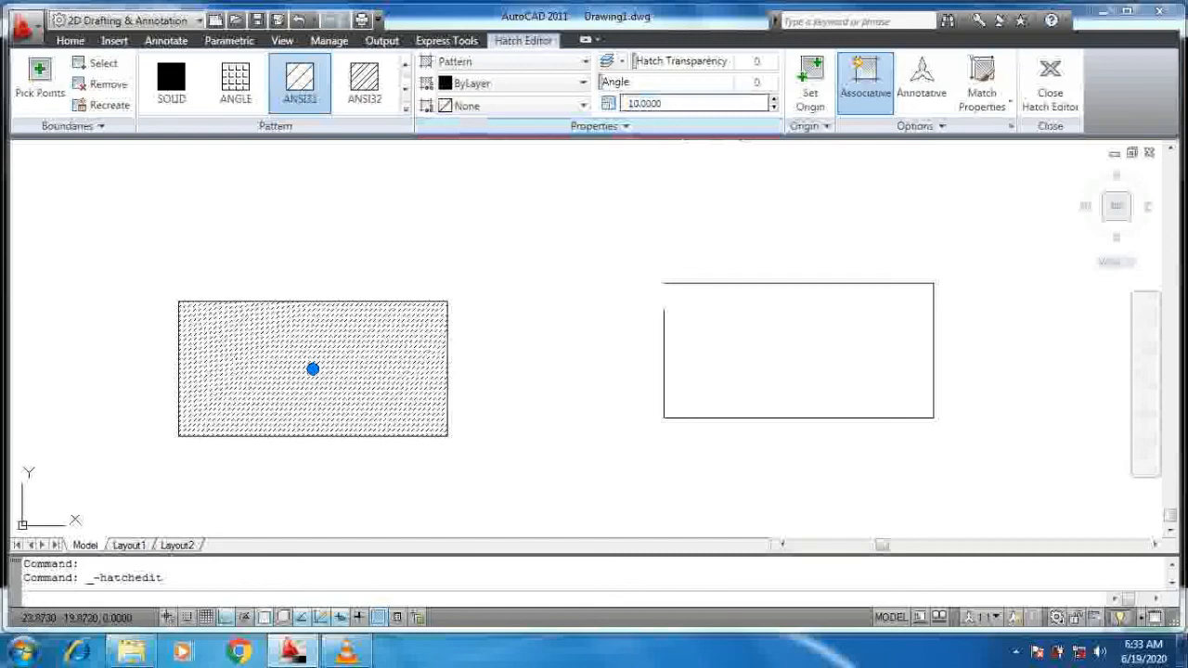
{"action": "key", "text": "Escape"}
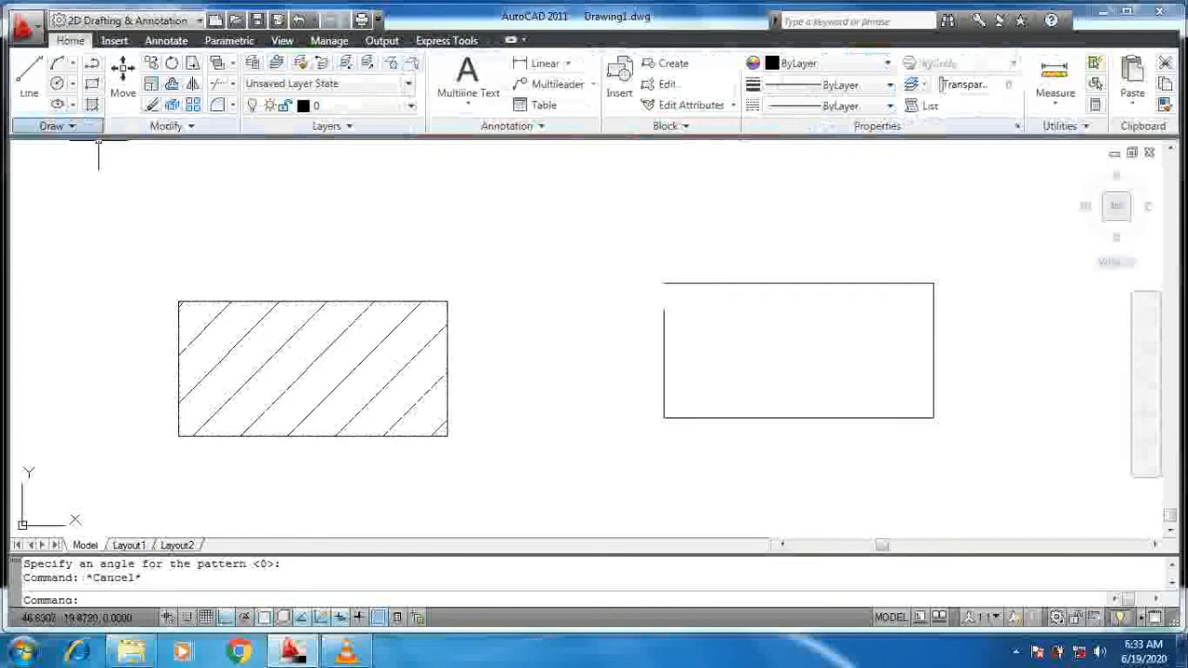
Step: Draw a wavy fit-point spline running downward between the hatched rectangle and the open rectangle
{"action": "left_click", "coordinate": [93, 127]}
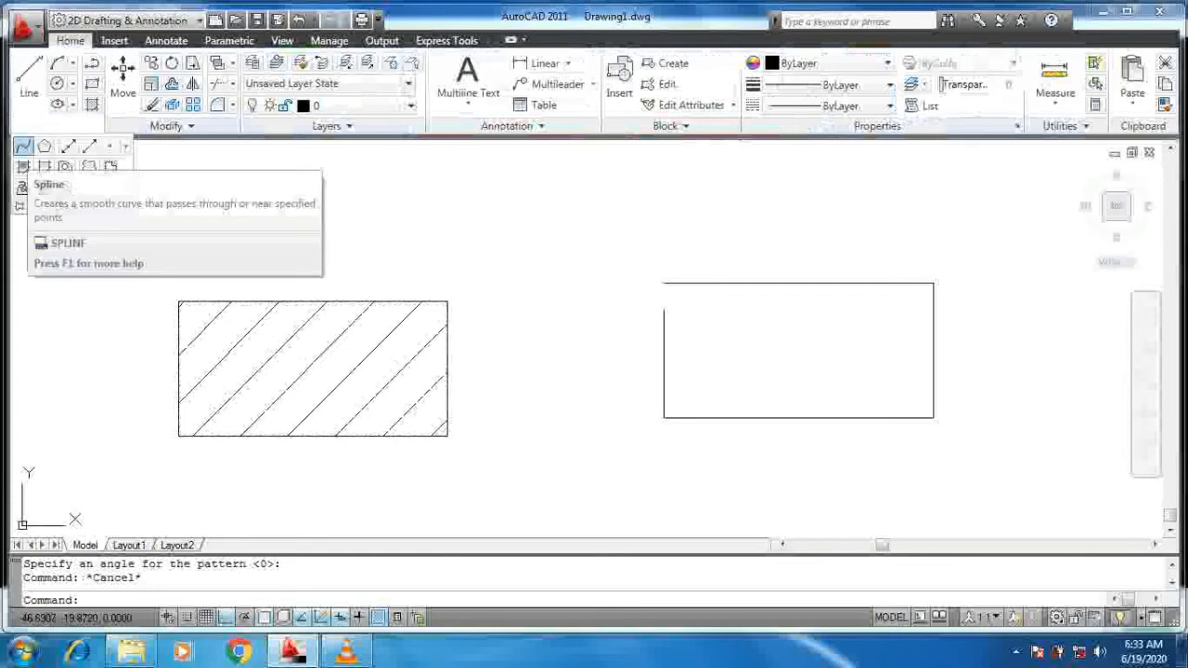
{"action": "left_click", "coordinate": [23, 147]}
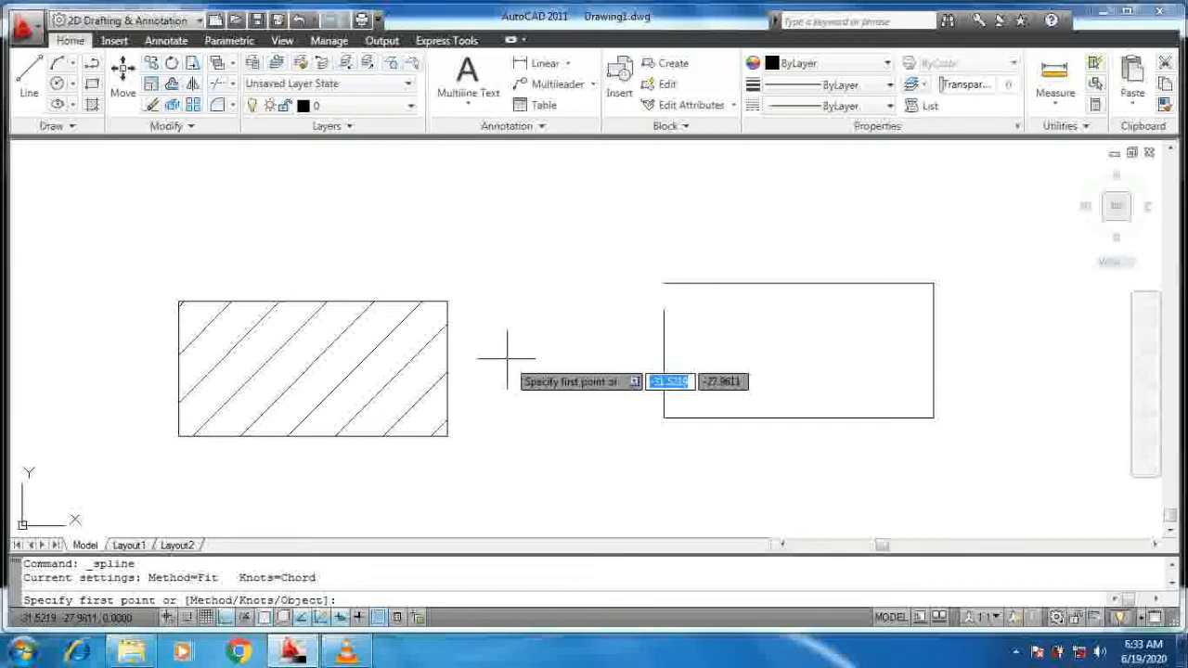
{"action": "left_click", "coordinate": [501, 239]}
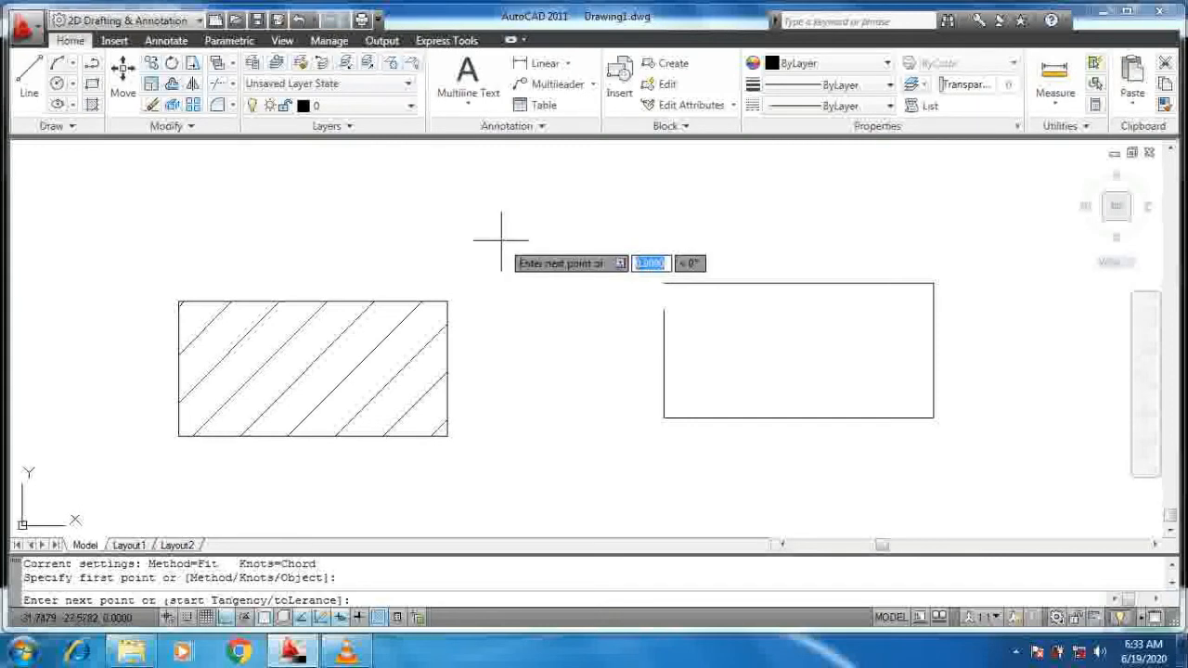
{"action": "left_click", "coordinate": [518, 364]}
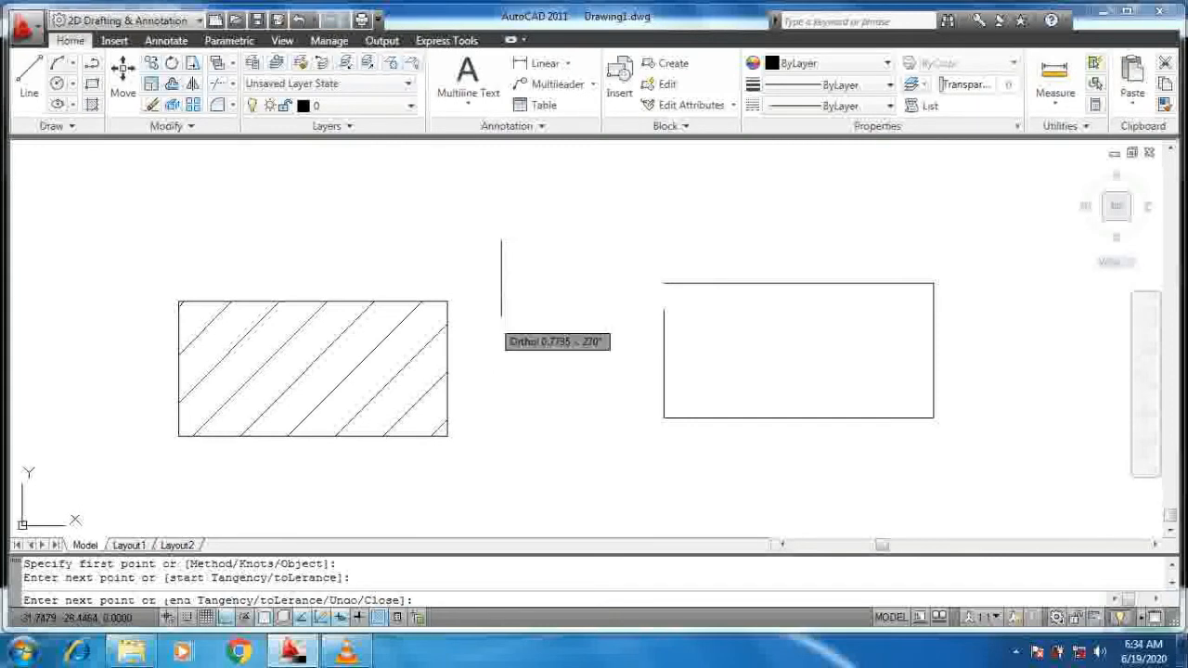
{"action": "left_click", "coordinate": [501, 316]}
{"action": "left_click", "coordinate": [526, 334]}
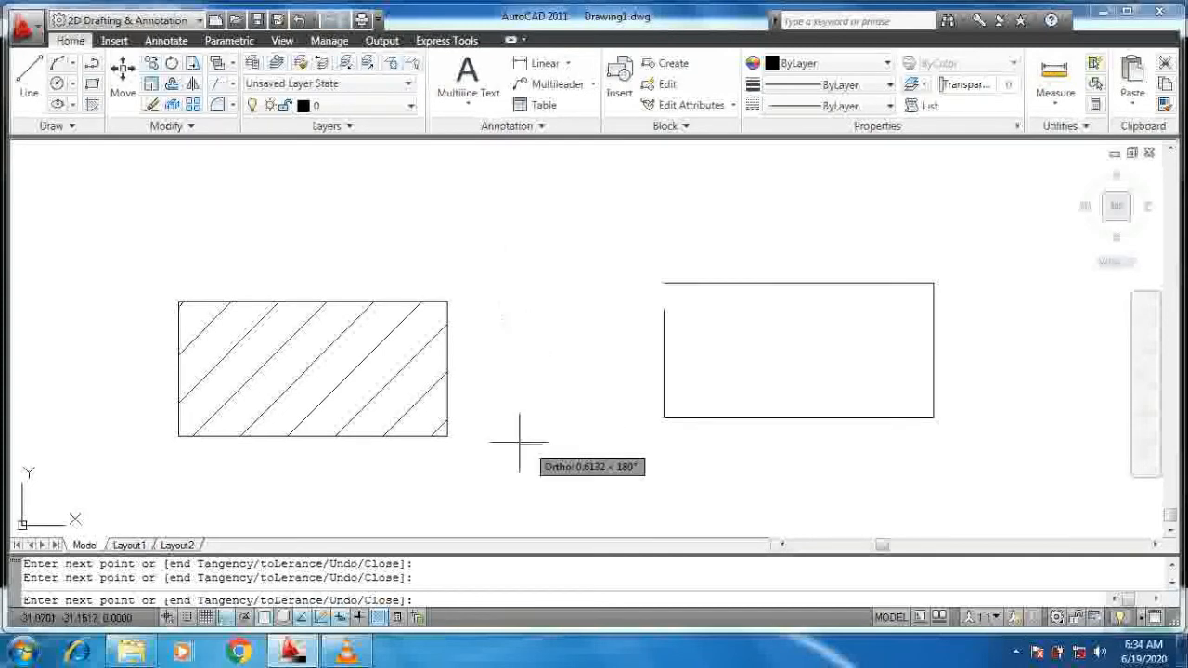
{"action": "key", "text": "Return"}
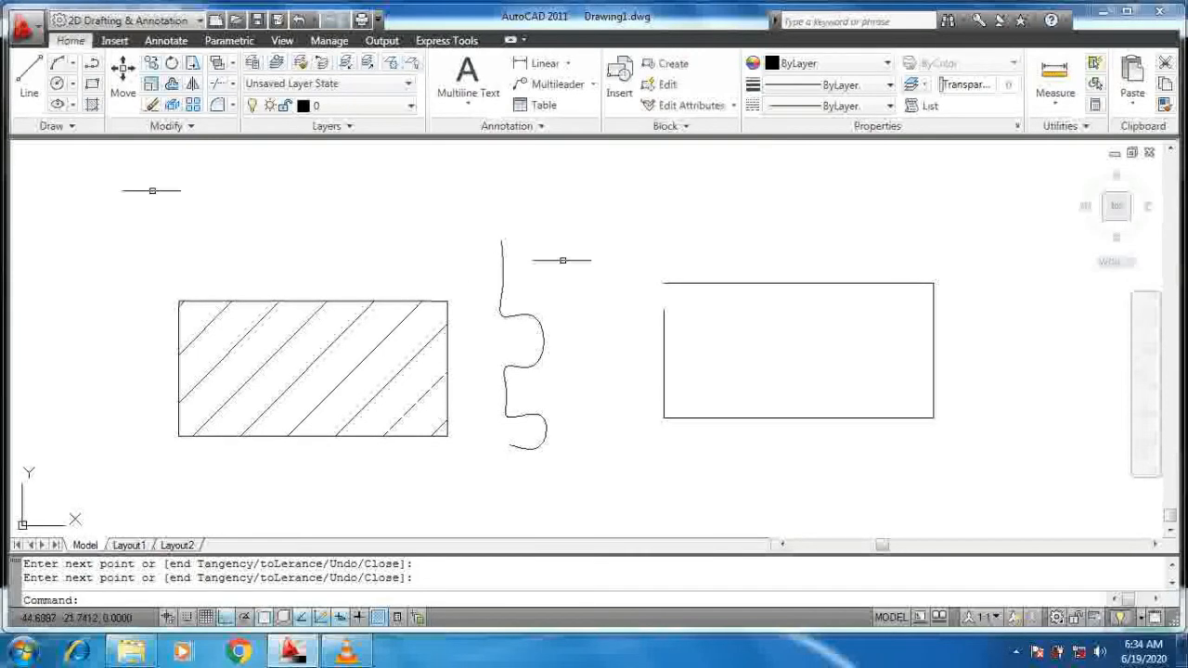
Step: Draw an 8-sided polygon inscribed in a circle of radius about 1.22, above and left of the hatched rectangle
{"action": "left_click", "coordinate": [58, 127]}
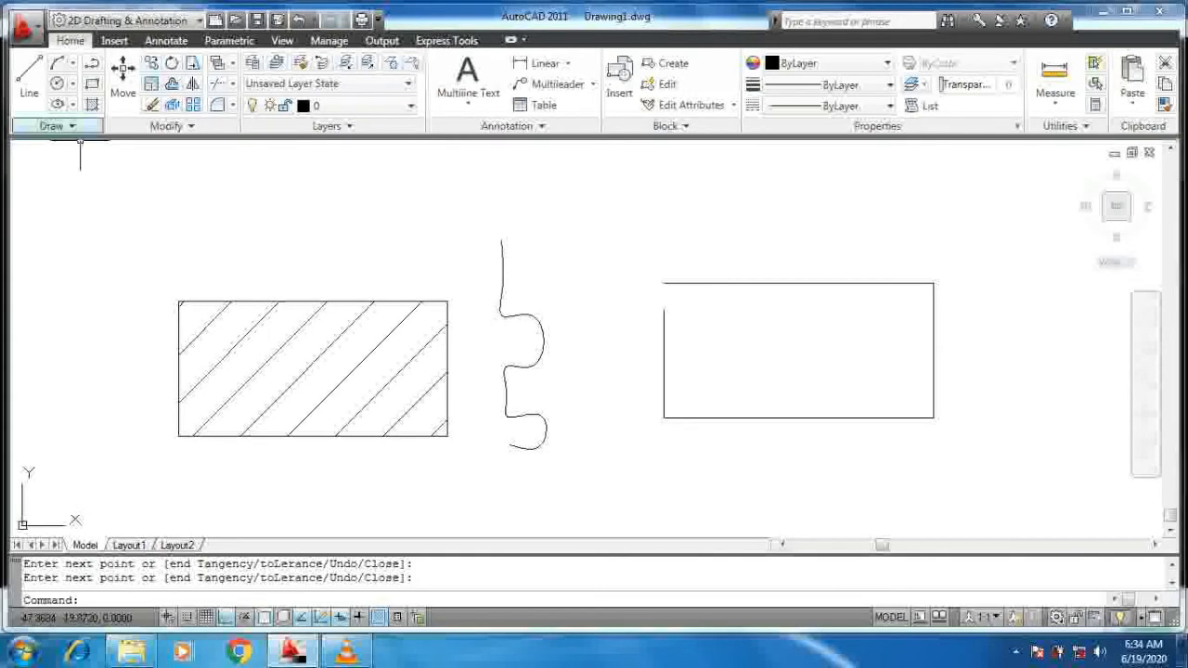
{"action": "left_click", "coordinate": [54, 125]}
{"action": "left_click", "coordinate": [43, 145]}
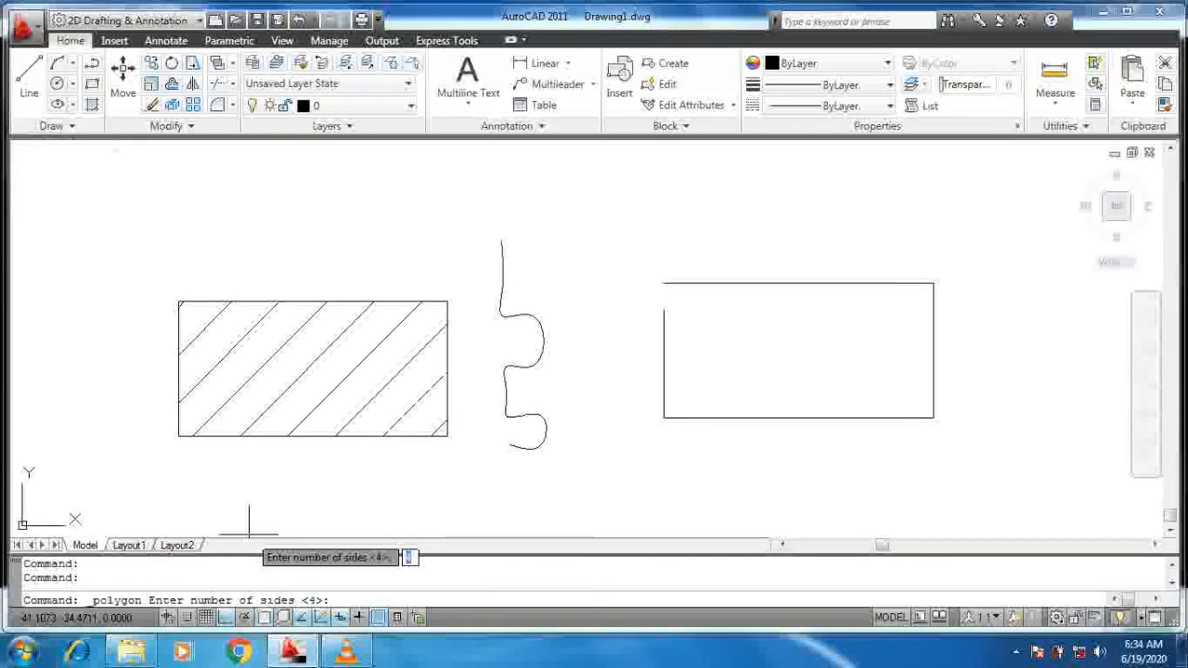
{"action": "type", "text": "6"}
{"action": "key", "text": "Return"}
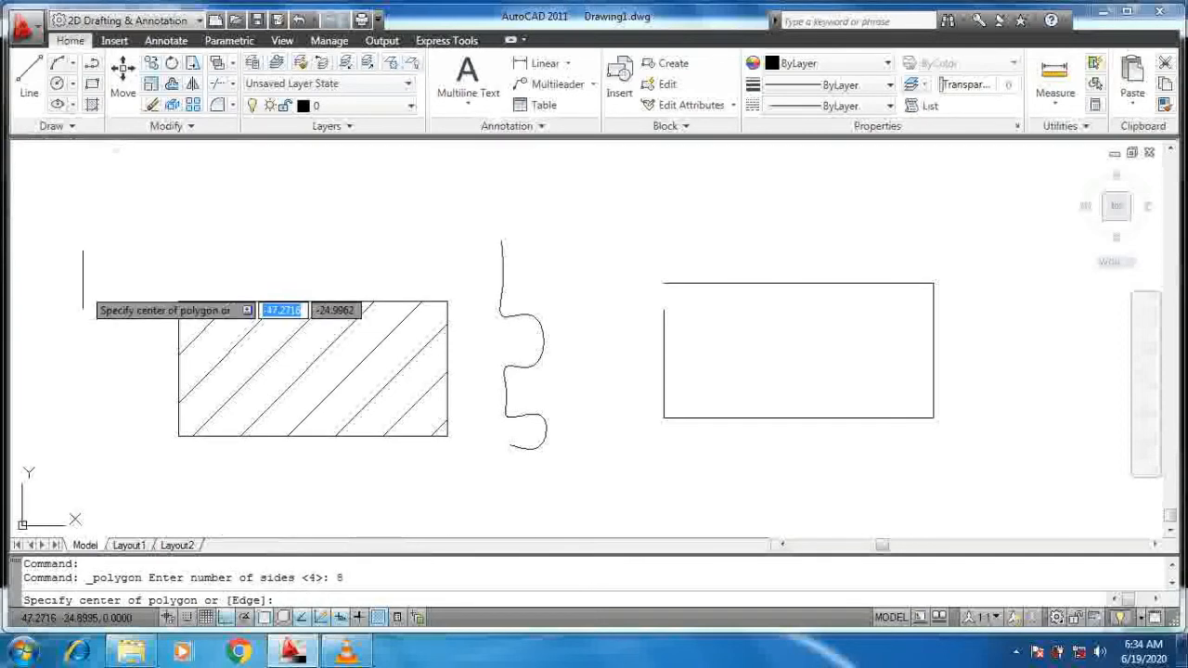
{"action": "left_click", "coordinate": [91, 228]}
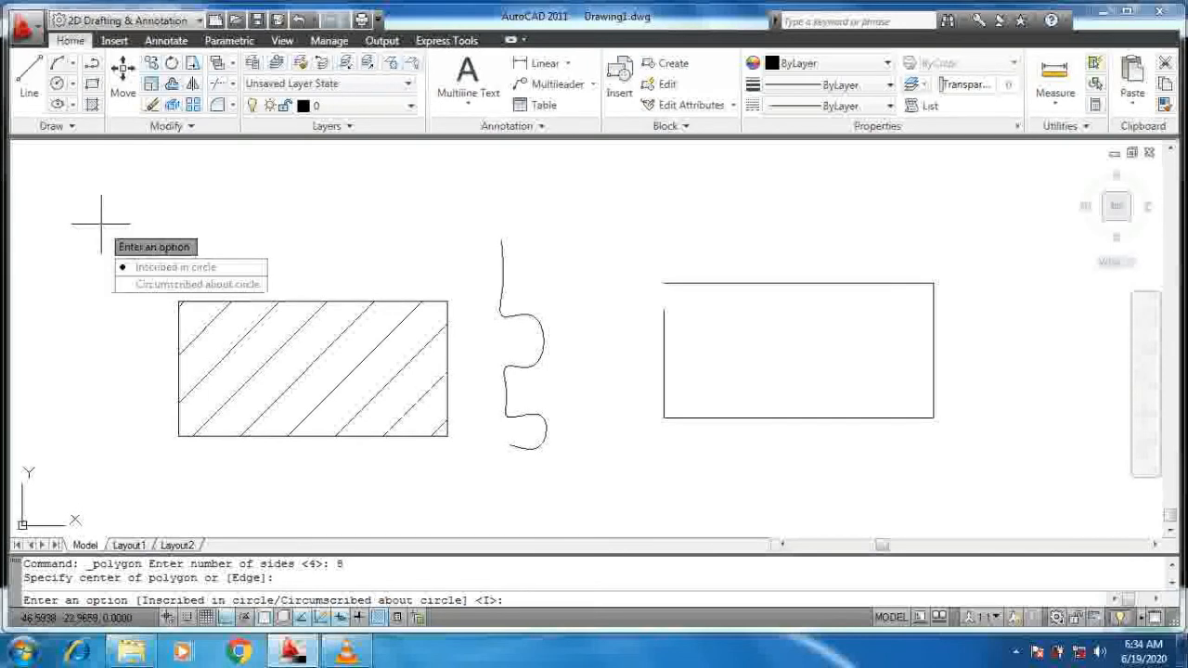
{"action": "key", "text": "Return"}
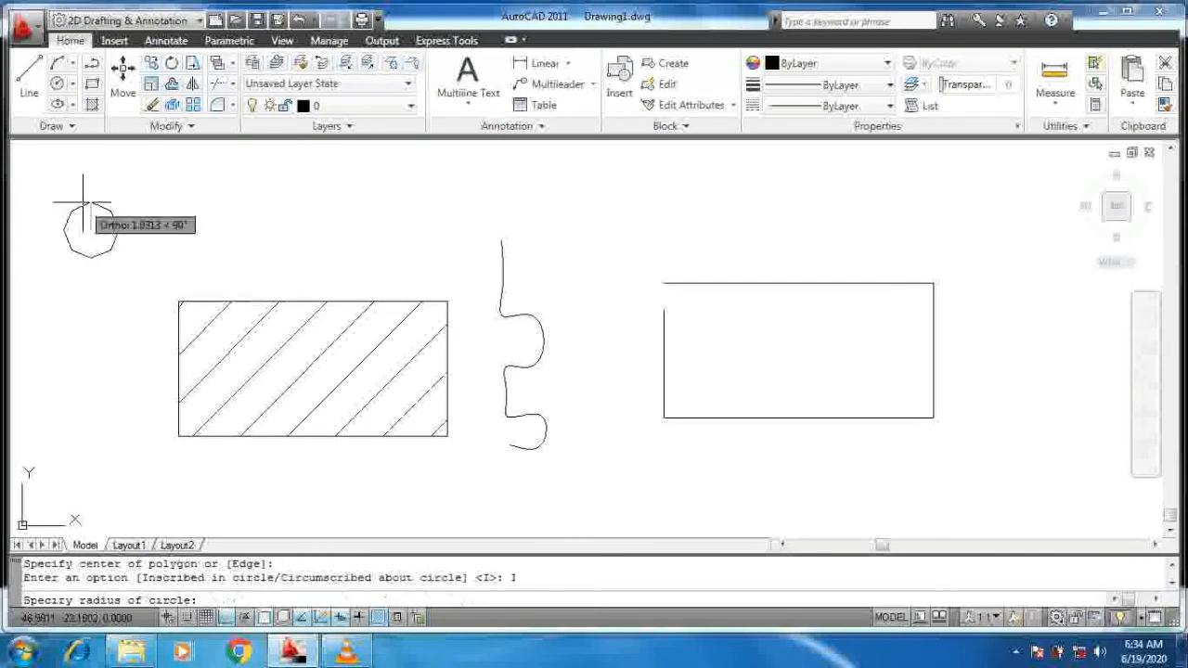
{"action": "scroll", "coordinate": [83, 203], "scroll_direction": "up", "scroll_amount": 3}
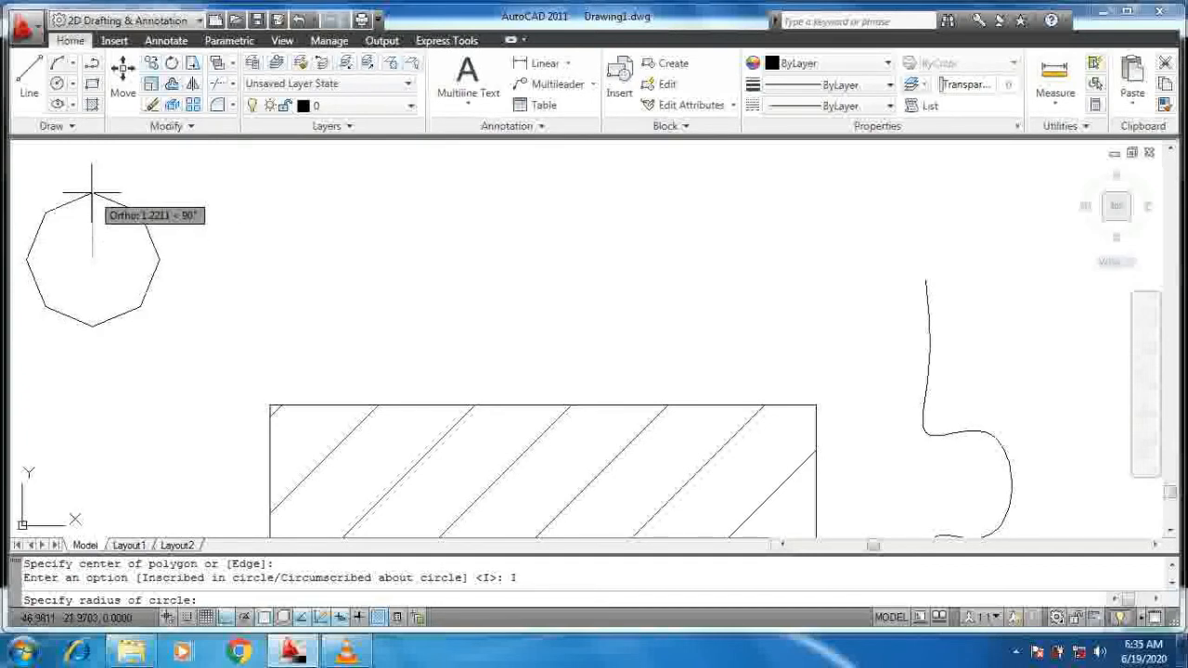
{"action": "left_click", "coordinate": [92, 194]}
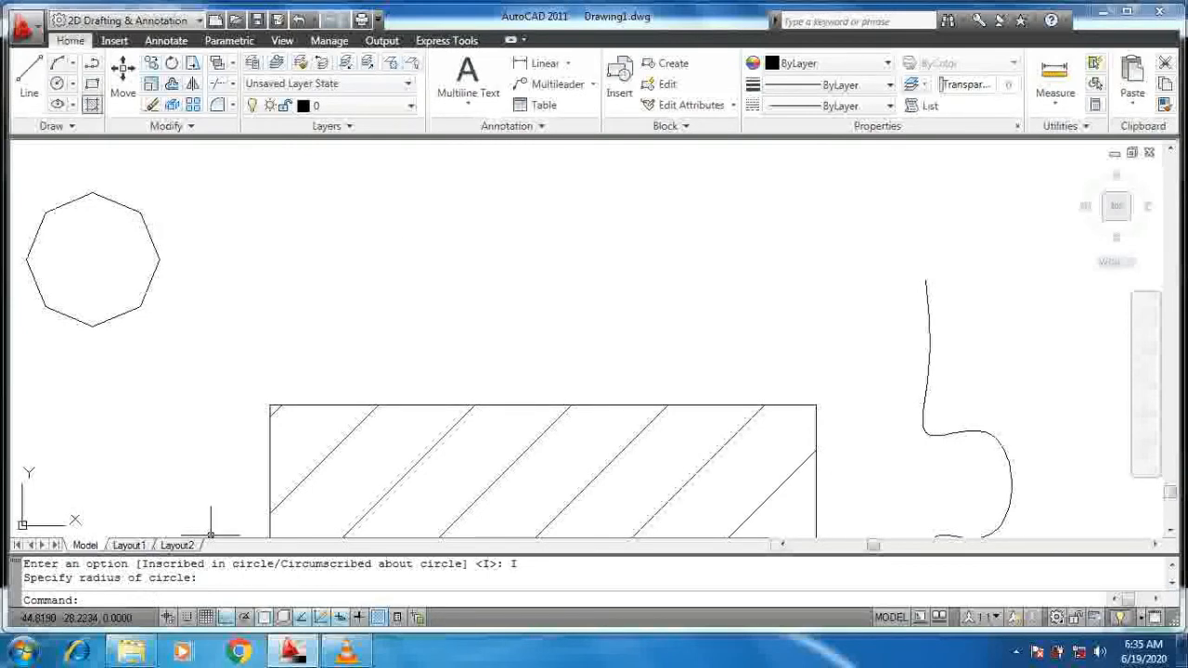
Step: Draw a second 8-sided polygon, circumscribed about a circle, directly right of the inscribed octagon
{"action": "key", "text": "Return"}
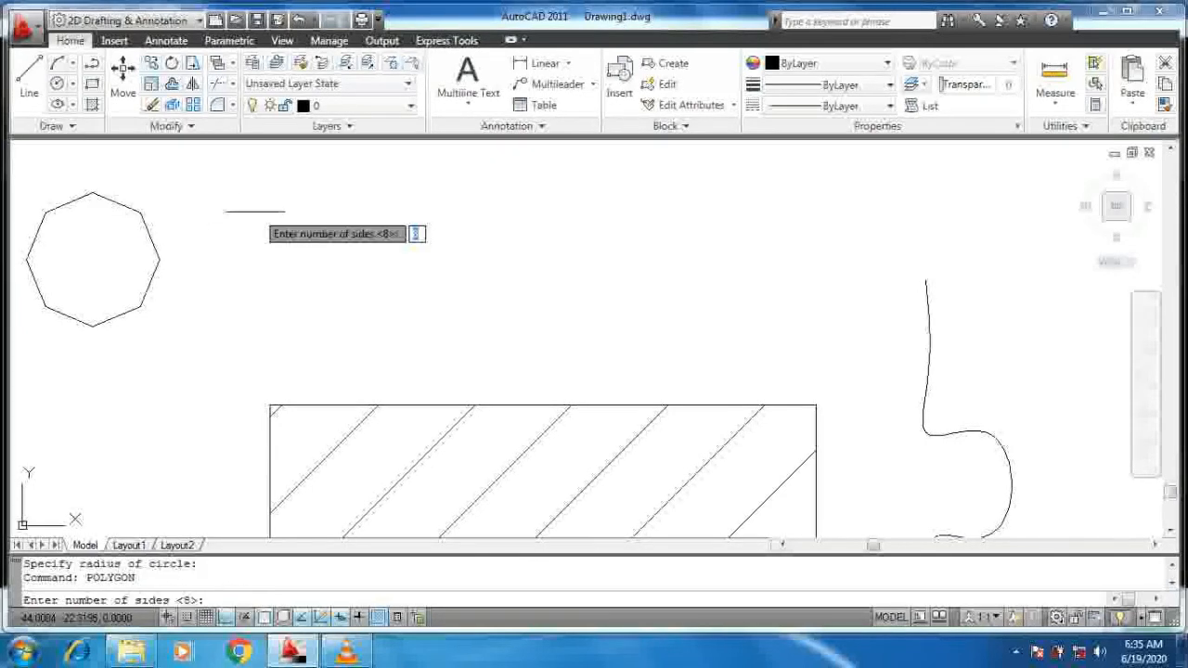
{"action": "key", "text": "Return"}
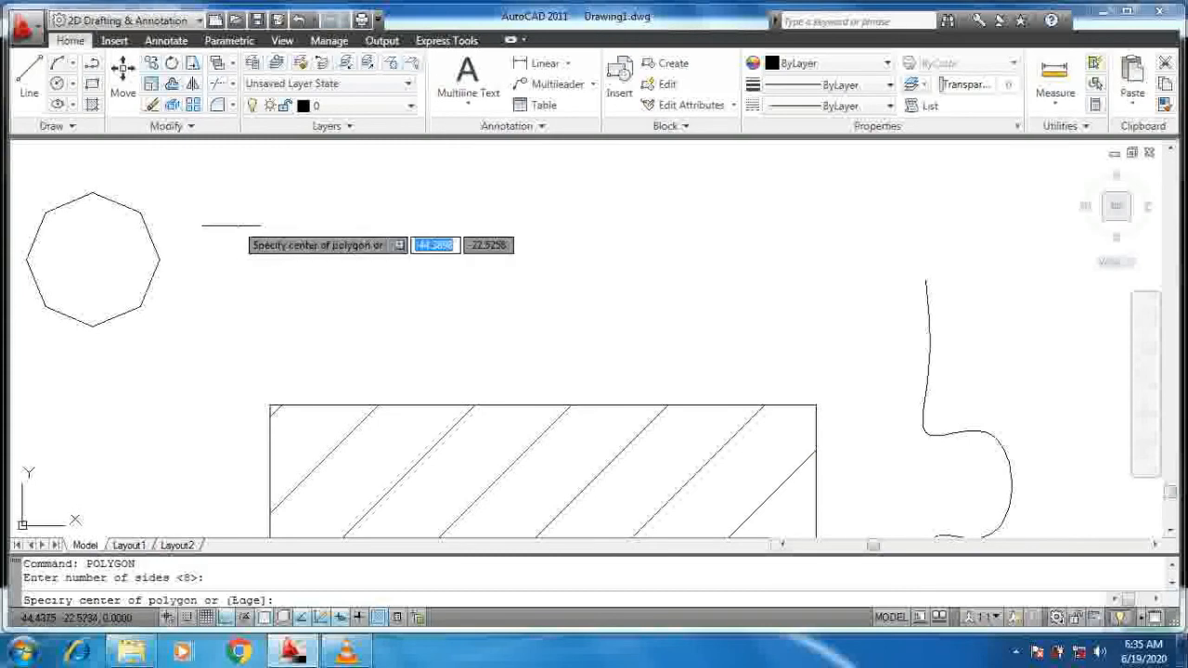
{"action": "left_click", "coordinate": [231, 265]}
{"action": "type", "text": "c"}
{"action": "key", "text": "Return"}
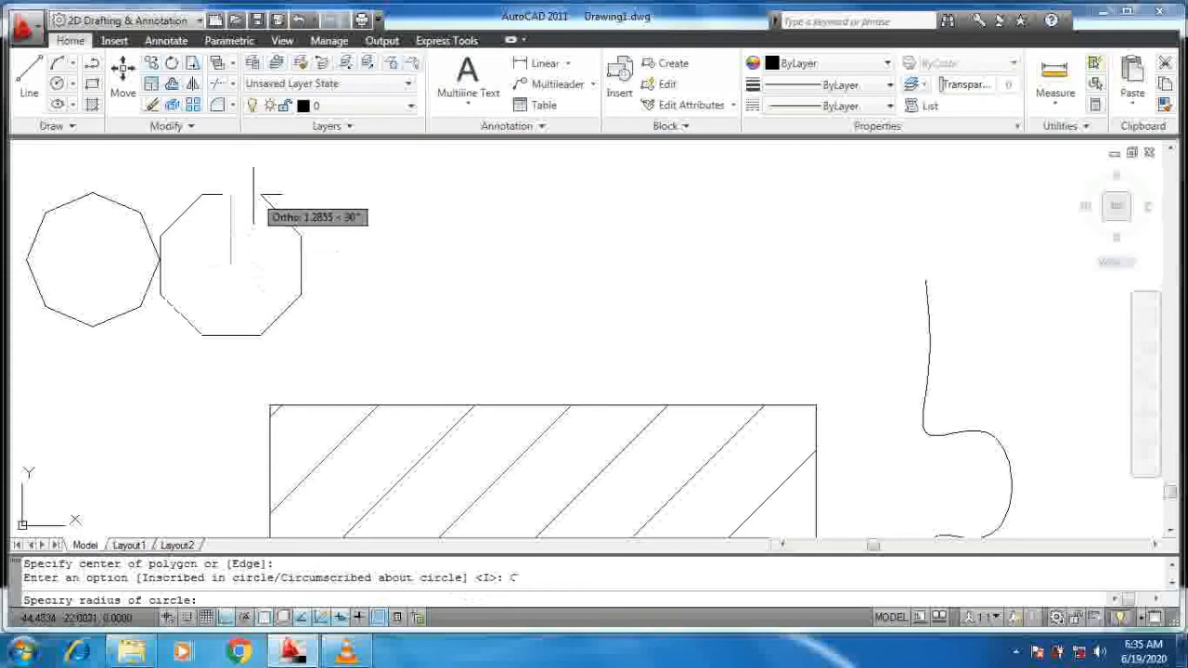
{"action": "left_click", "coordinate": [230, 199]}
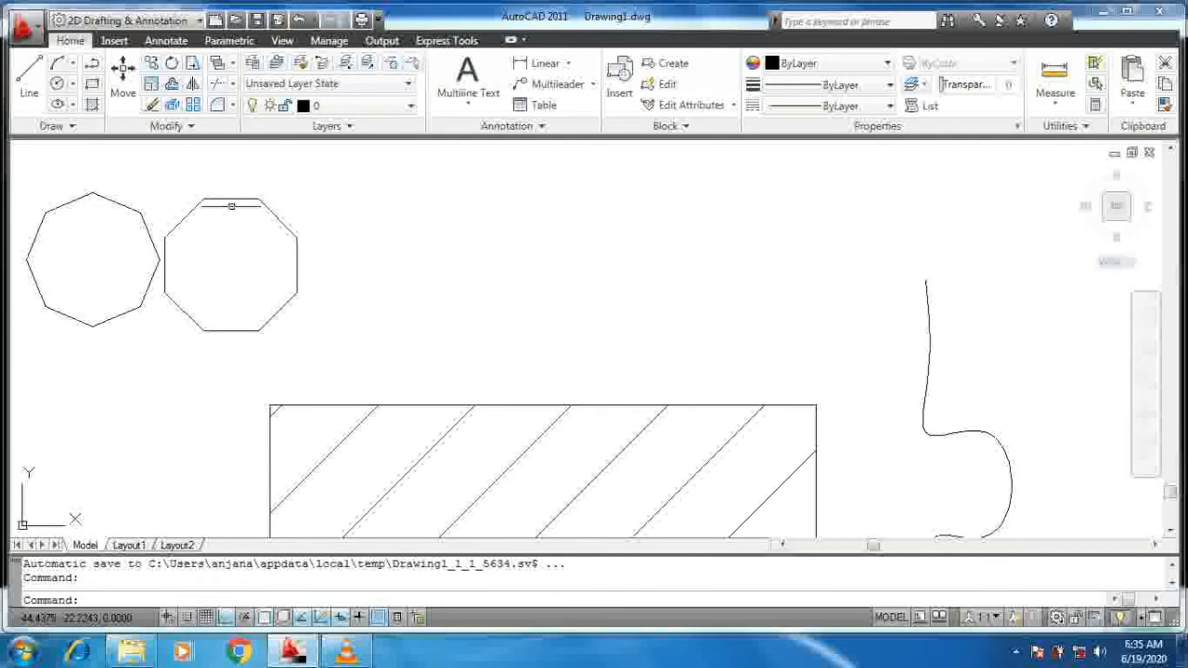
Step: Fill the hatched rectangle with a blue and yellow gradient using the GR_INVSPH pattern
{"action": "scroll", "coordinate": [234, 242], "scroll_direction": "down", "scroll_amount": 4}
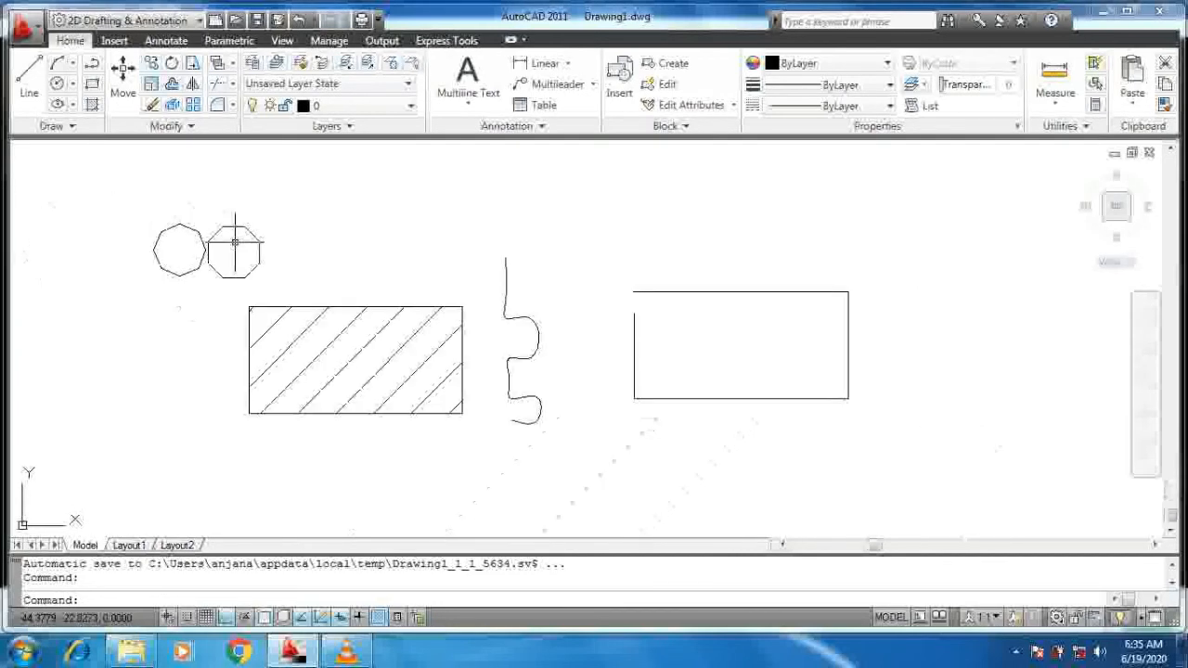
{"action": "left_click", "coordinate": [51, 125]}
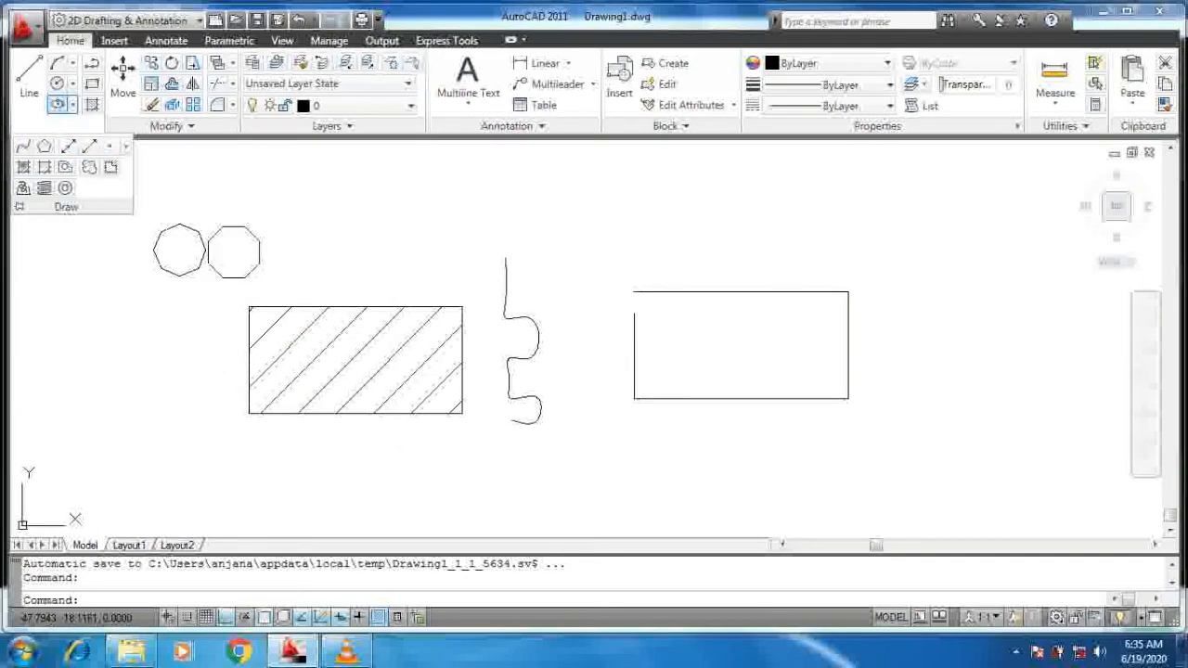
{"action": "left_click", "coordinate": [23, 166]}
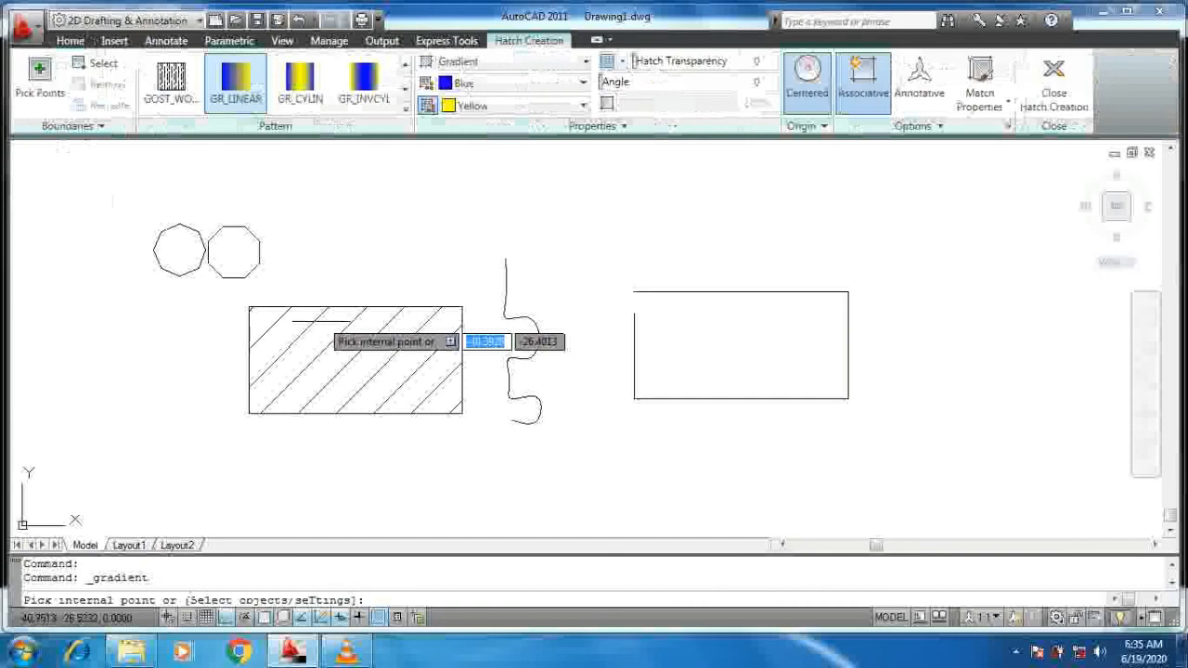
{"action": "left_click", "coordinate": [336, 361]}
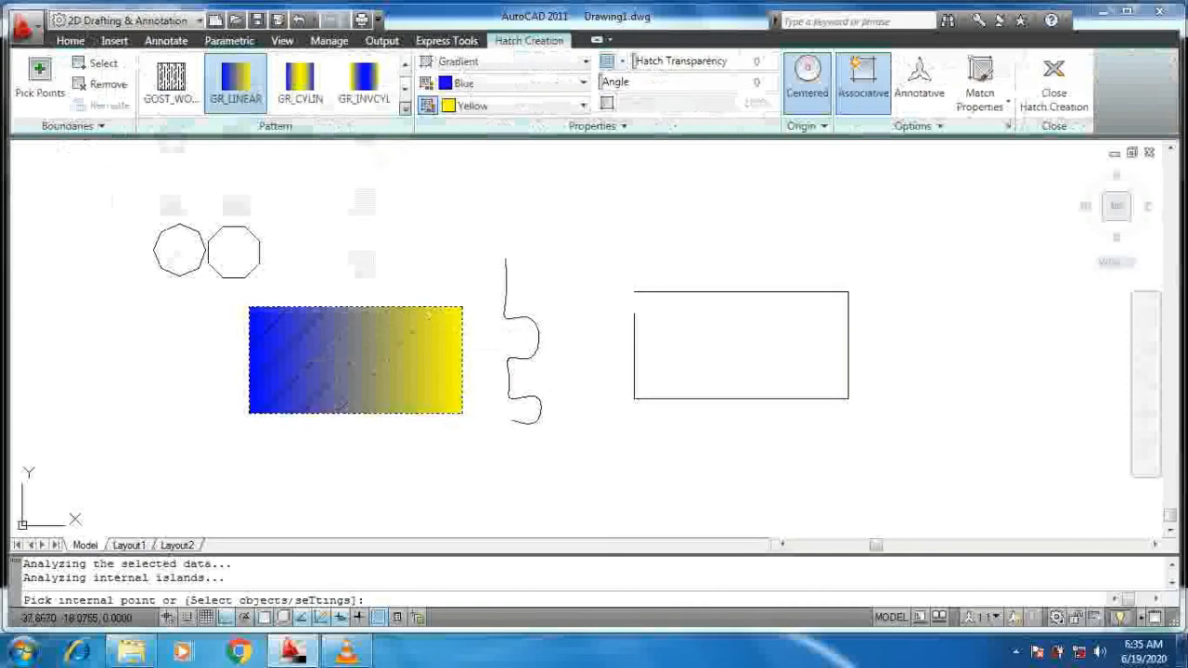
{"action": "left_click", "coordinate": [404, 107]}
{"action": "left_click", "coordinate": [365, 186]}
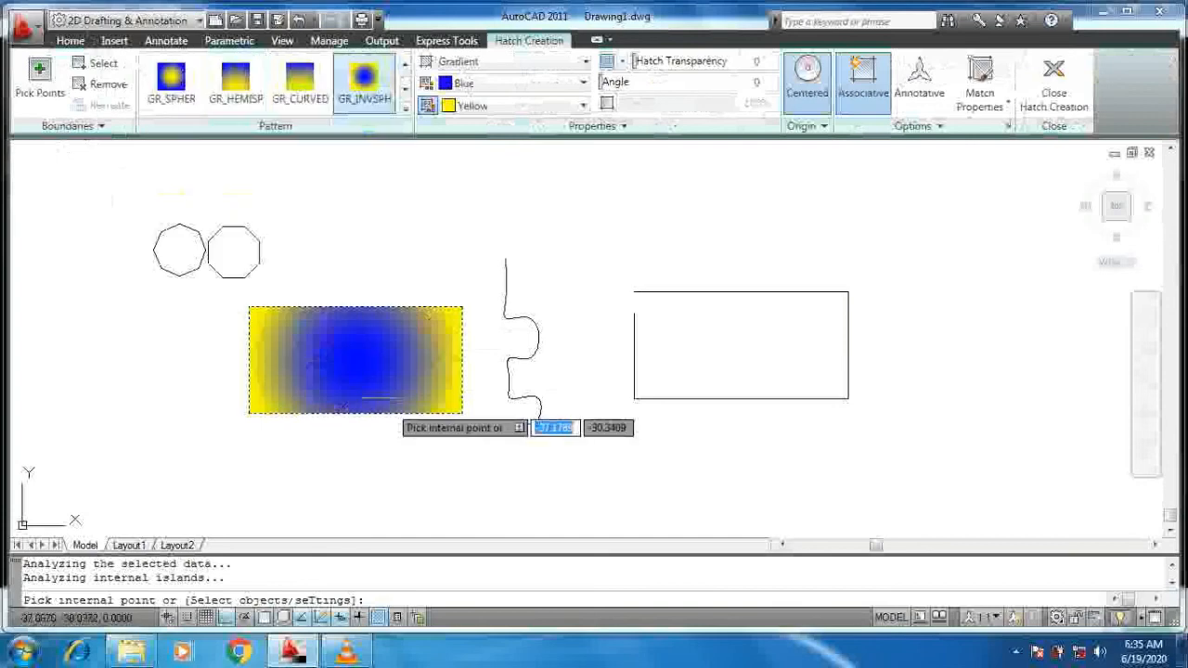
{"action": "key", "text": "Escape"}
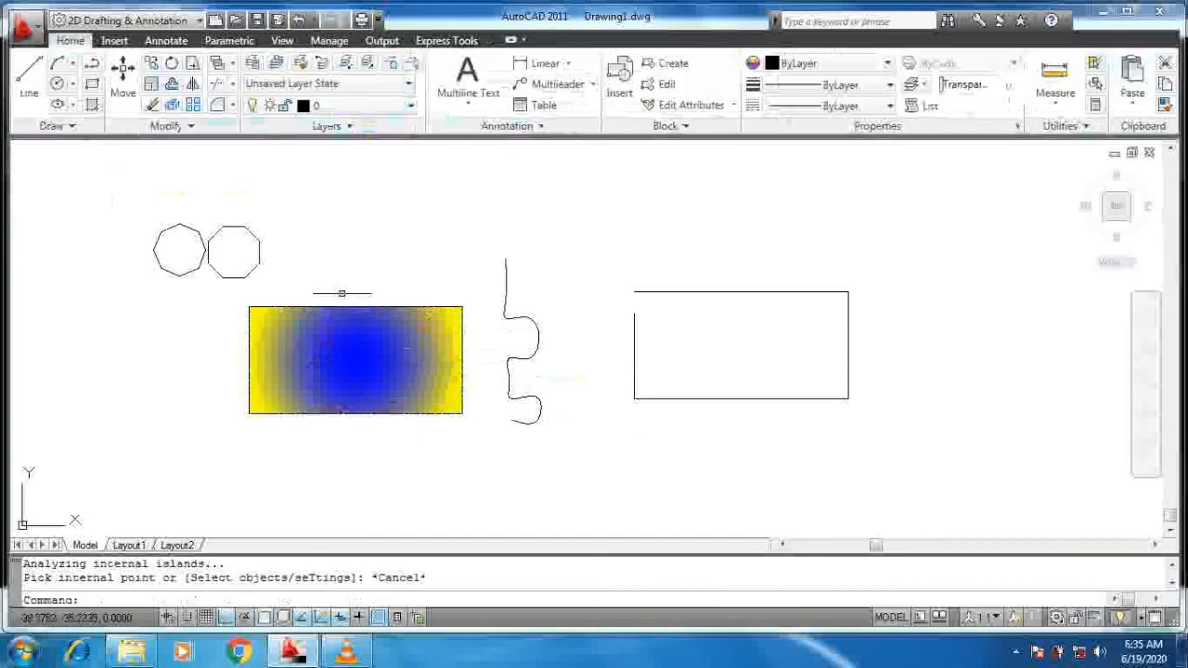
{"action": "left_click", "coordinate": [57, 125]}
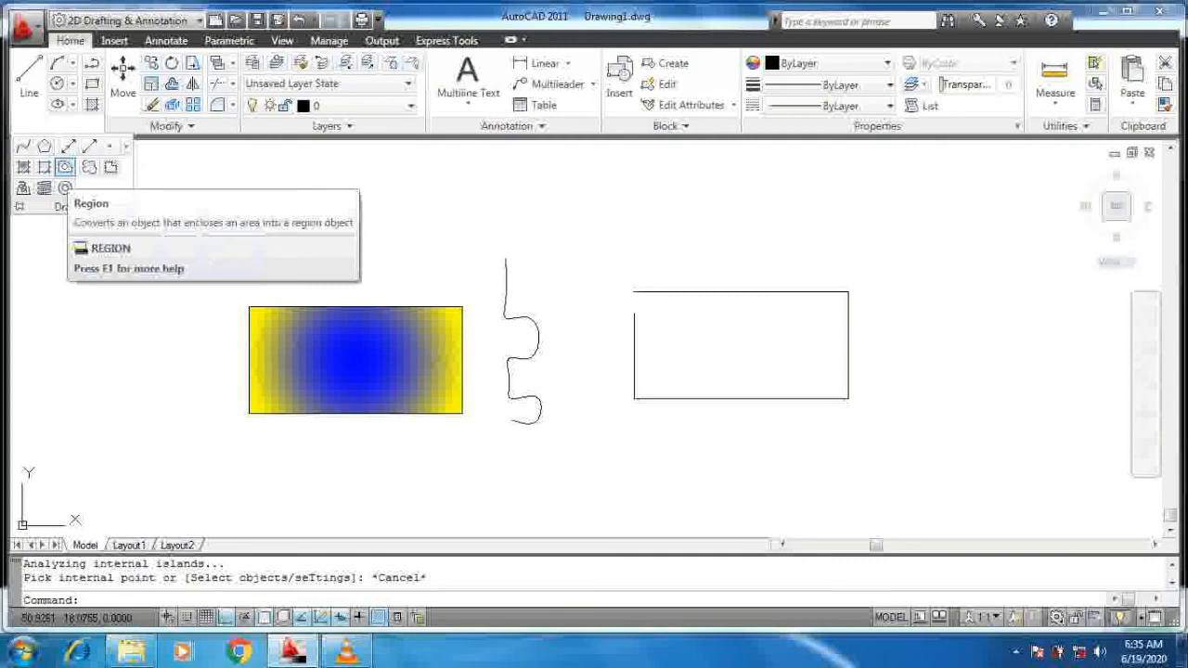
{"action": "key", "text": "Escape"}
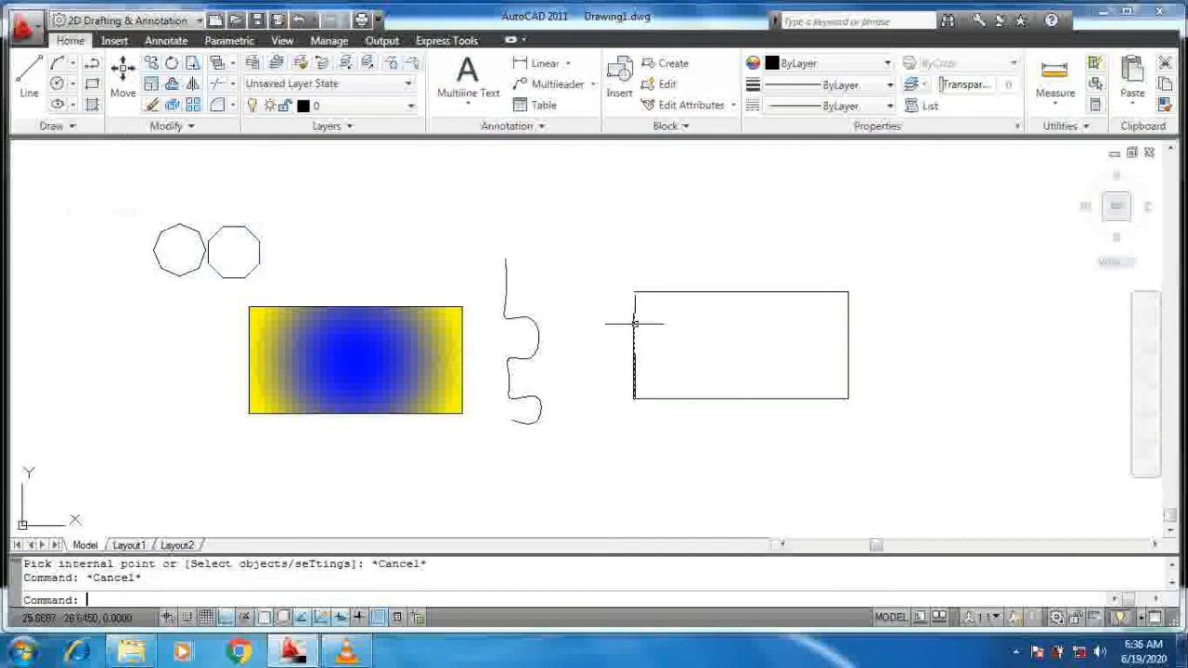
Step: Stretch the upper end of the unfilled rectangle's left edge to its upper-left corner, closing the outline
{"action": "left_click", "coordinate": [635, 321]}
{"action": "left_click", "coordinate": [634, 314]}
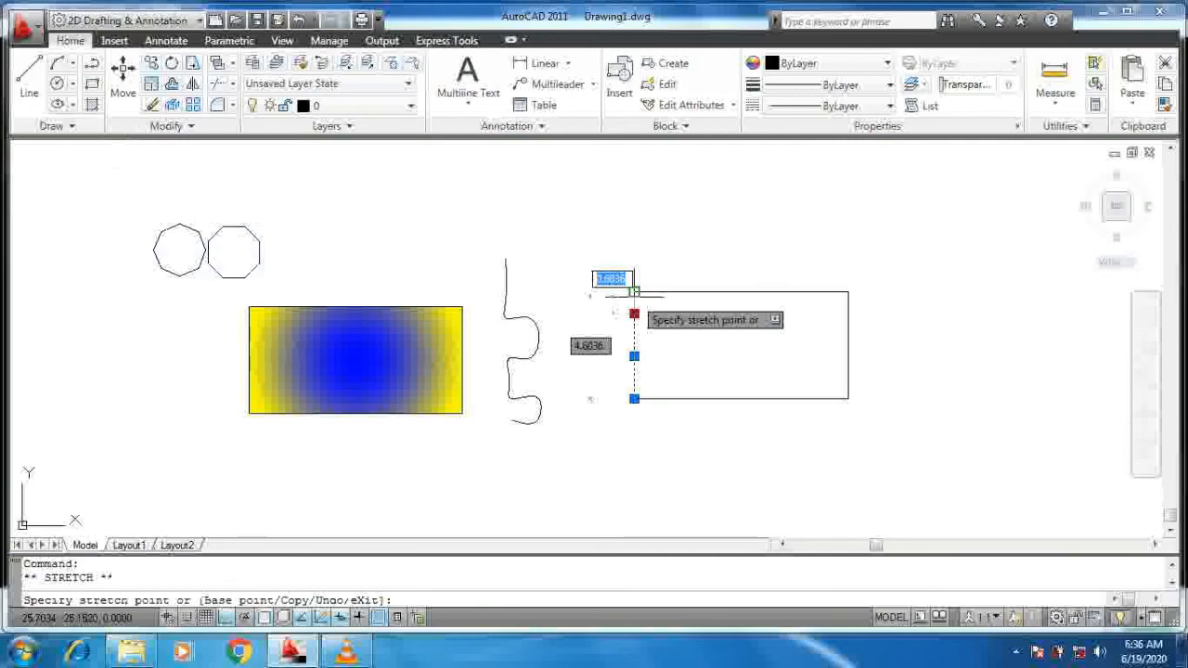
{"action": "left_click", "coordinate": [634, 293]}
{"action": "key", "text": "space"}
{"action": "mouse_move", "coordinate": [689, 300]}
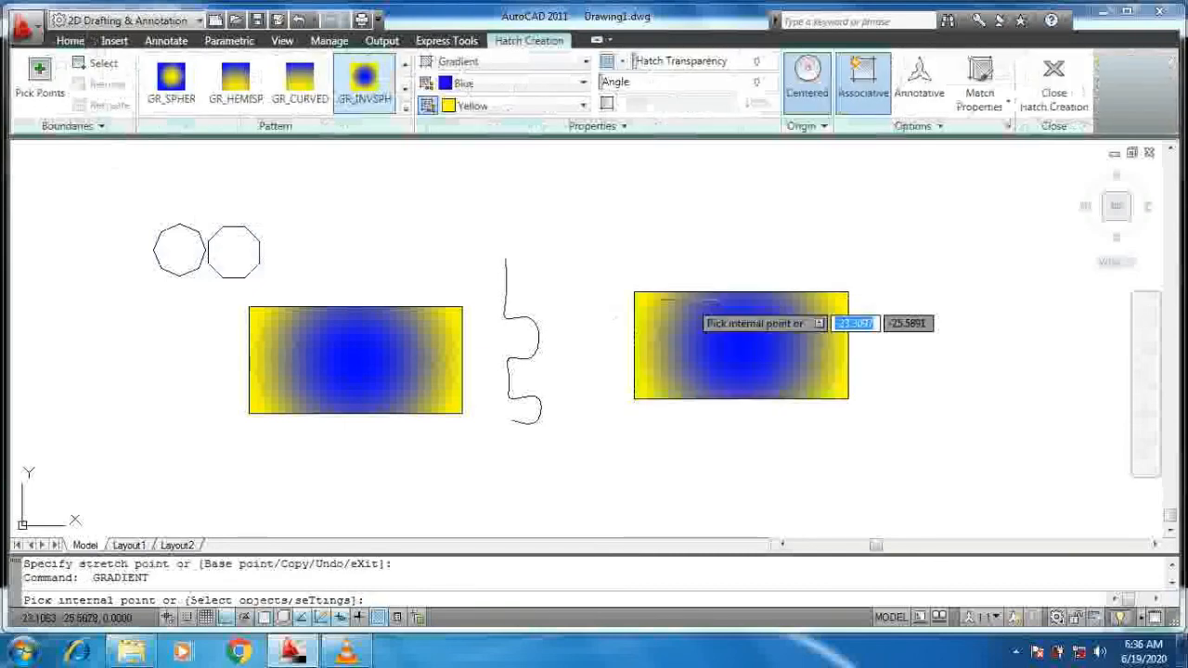
{"action": "key", "text": "Escape"}
Step: Convert the separate edge lines of the unfilled rectangle into a single region
{"action": "left_click", "coordinate": [778, 292]}
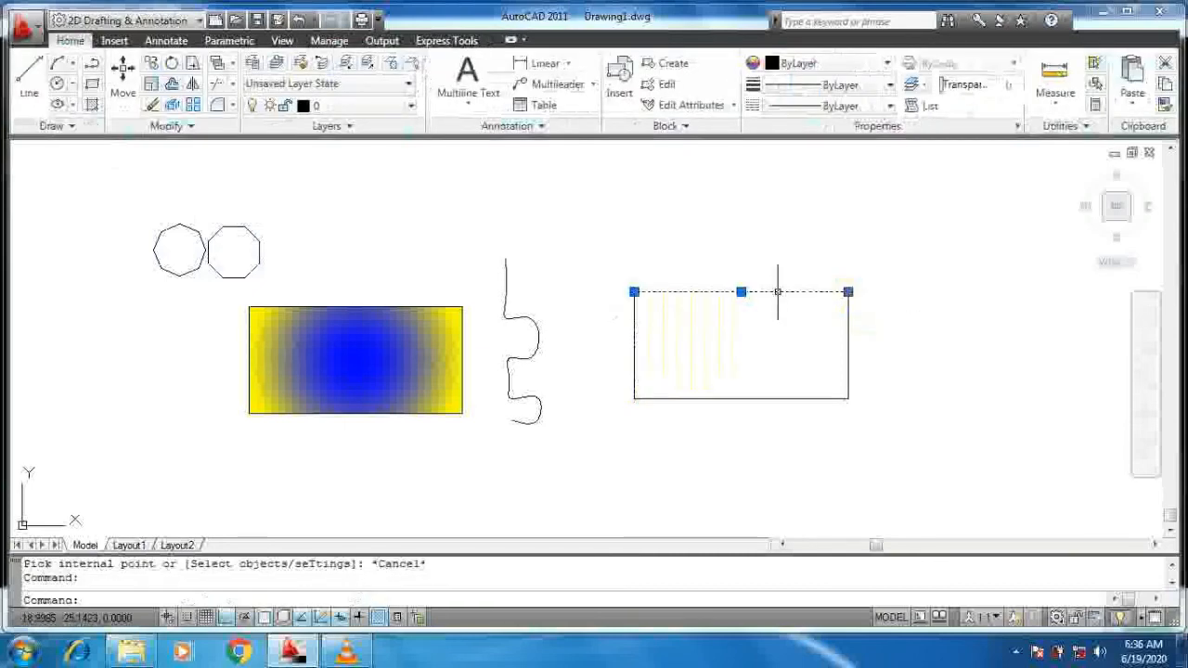
{"action": "left_click", "coordinate": [713, 398]}
{"action": "key", "text": "Escape"}
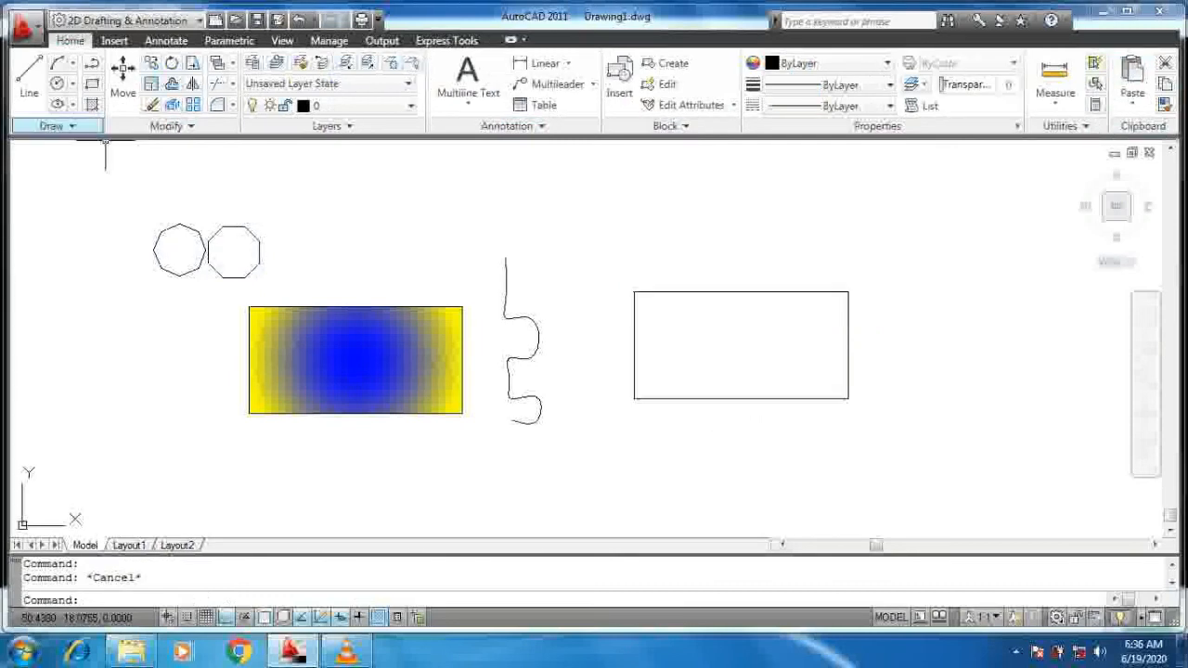
{"action": "left_click", "coordinate": [54, 126]}
{"action": "left_click", "coordinate": [89, 167]}
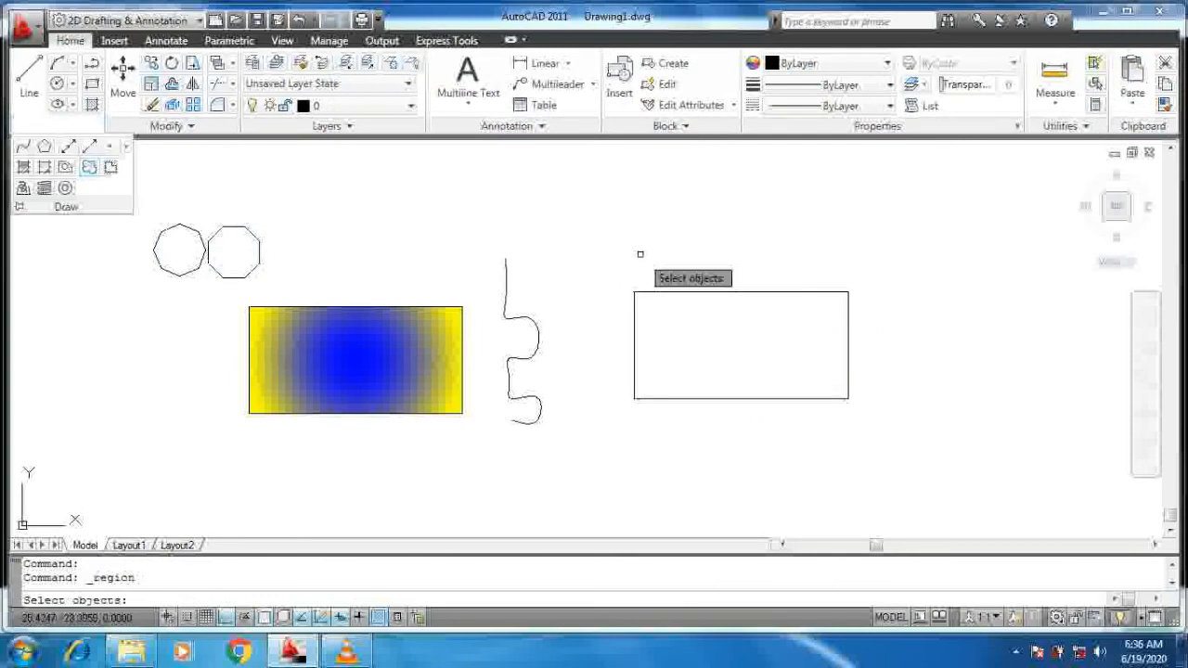
{"action": "left_click", "coordinate": [593, 231]}
{"action": "left_click", "coordinate": [946, 454]}
{"action": "key", "text": "Return"}
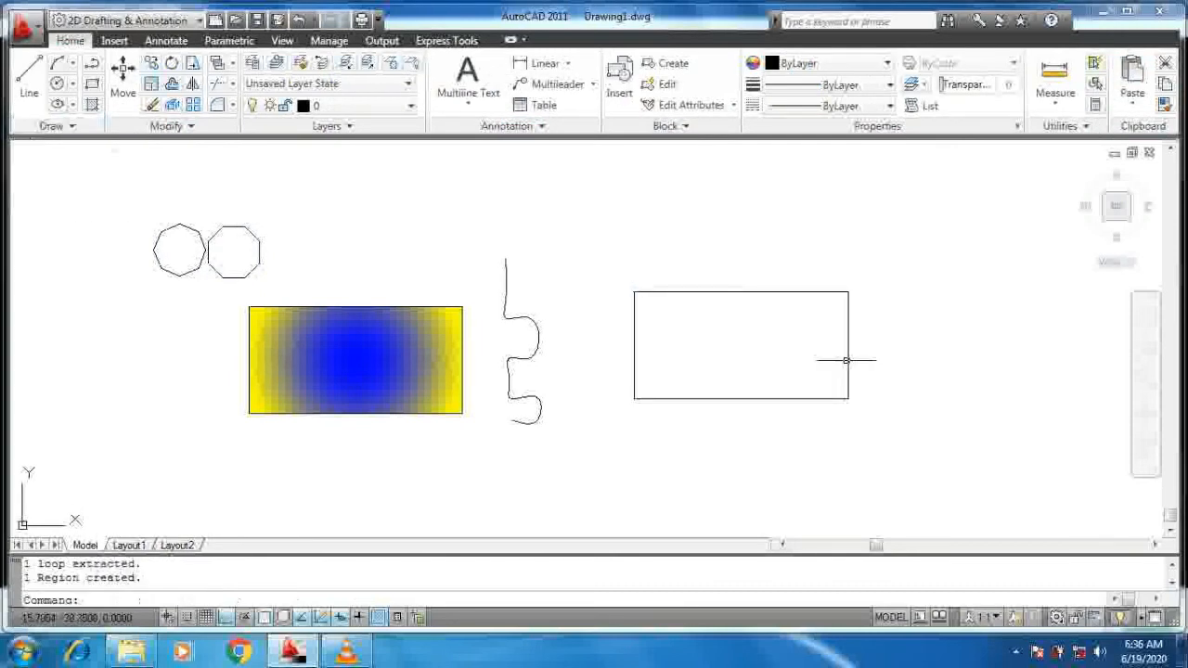
Step: Try to stretch and move the rectangular region from its upper-right corner grip
{"action": "left_click", "coordinate": [793, 291]}
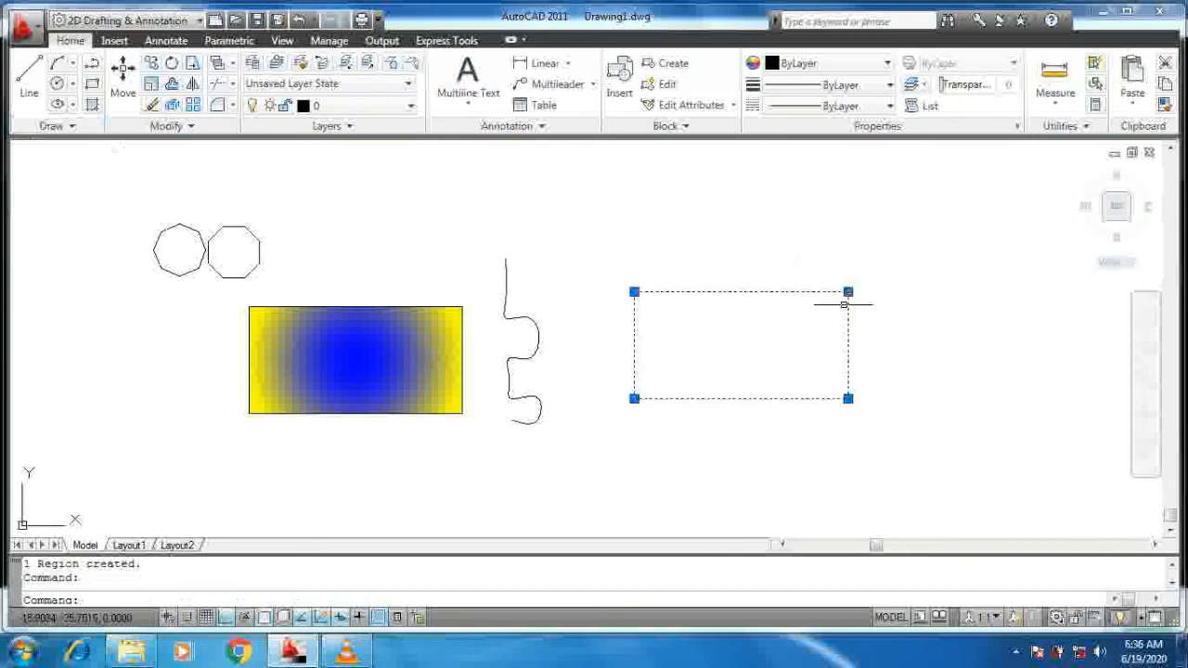
{"action": "left_click", "coordinate": [847, 292]}
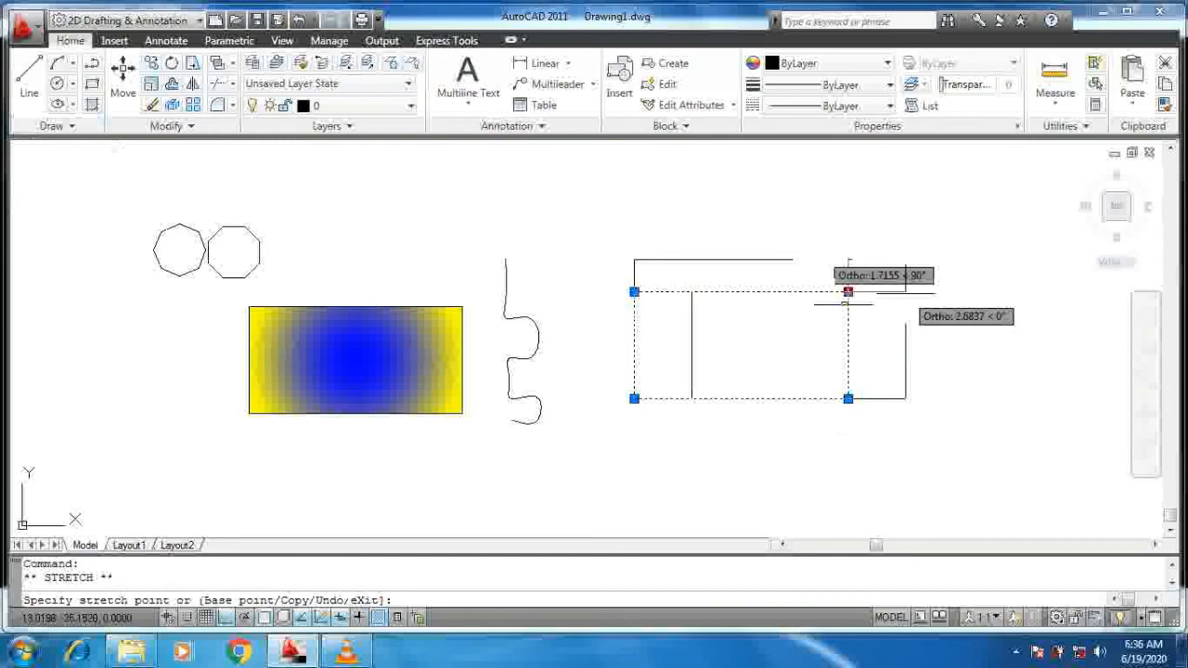
{"action": "key", "text": "space"}
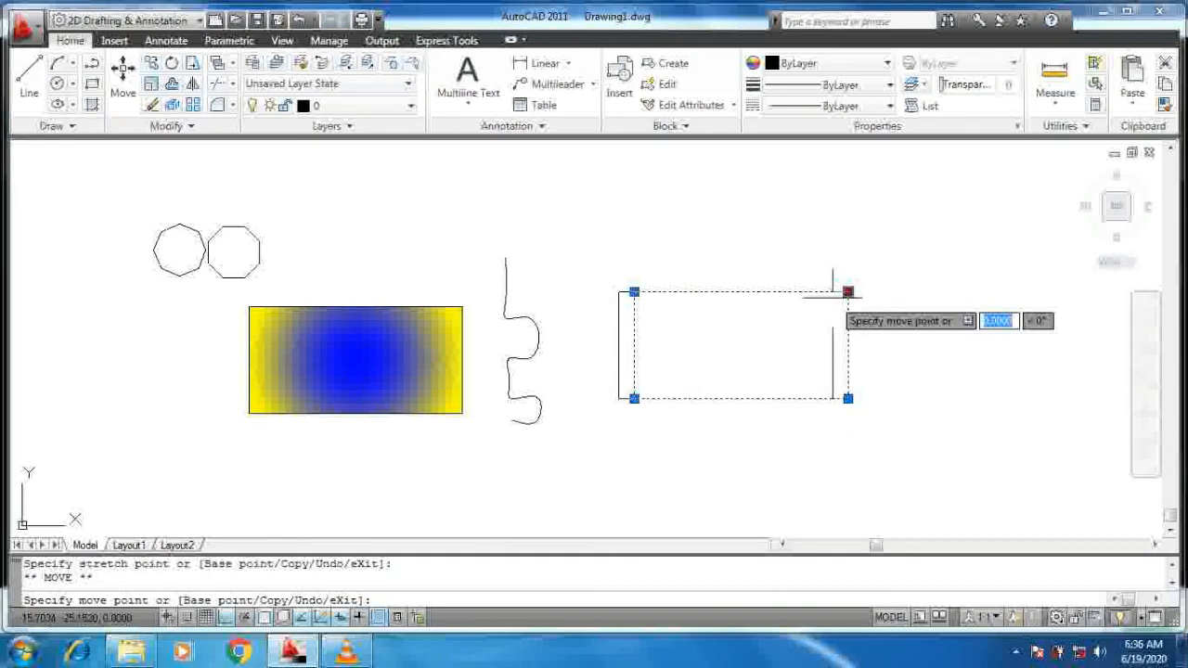
{"action": "key", "text": "Escape"}
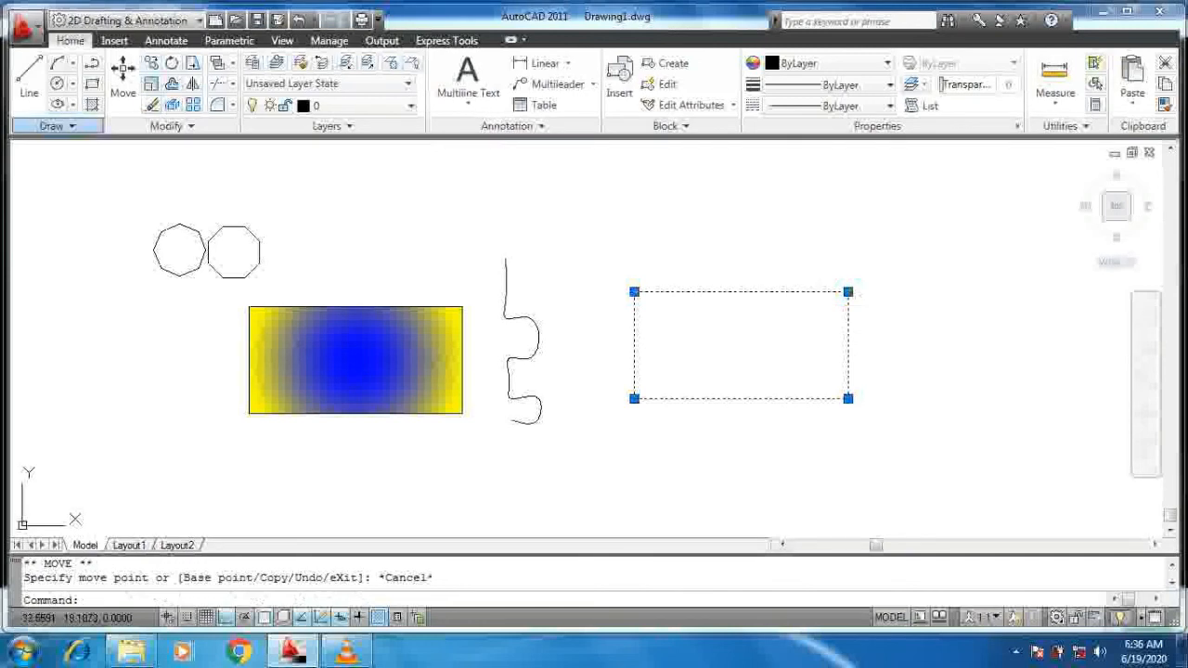
Step: Draw a freehand revision cloud above the gradient-filled rectangle, overlapping the two octagons
{"action": "left_click", "coordinate": [55, 126]}
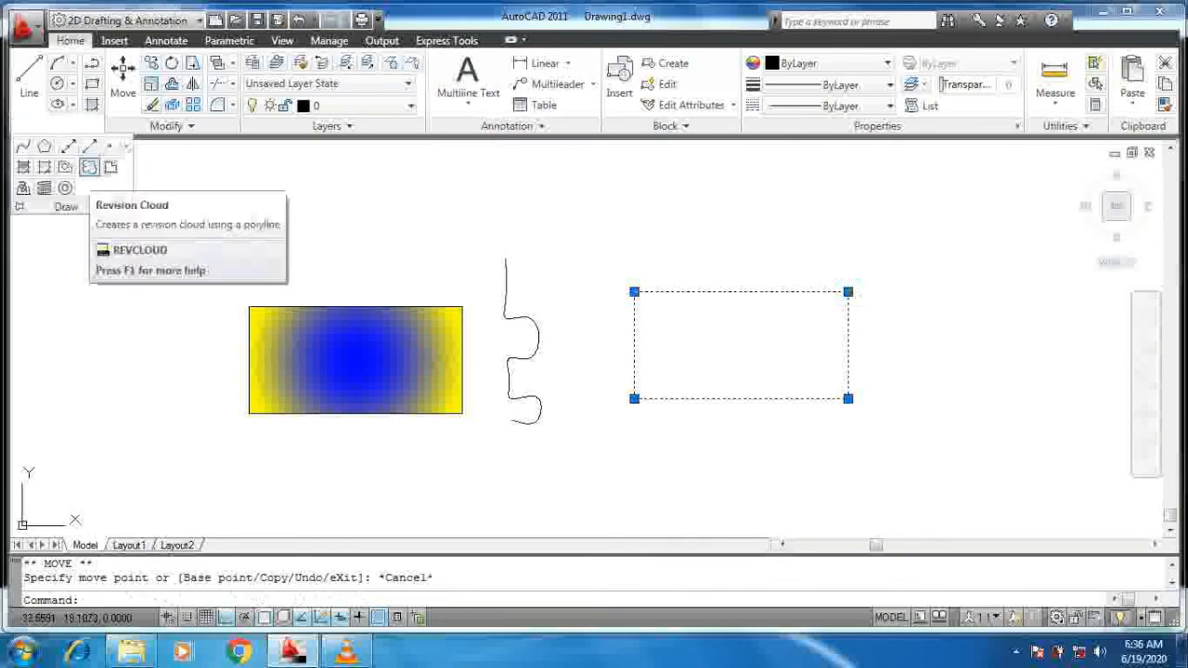
{"action": "left_click", "coordinate": [89, 166]}
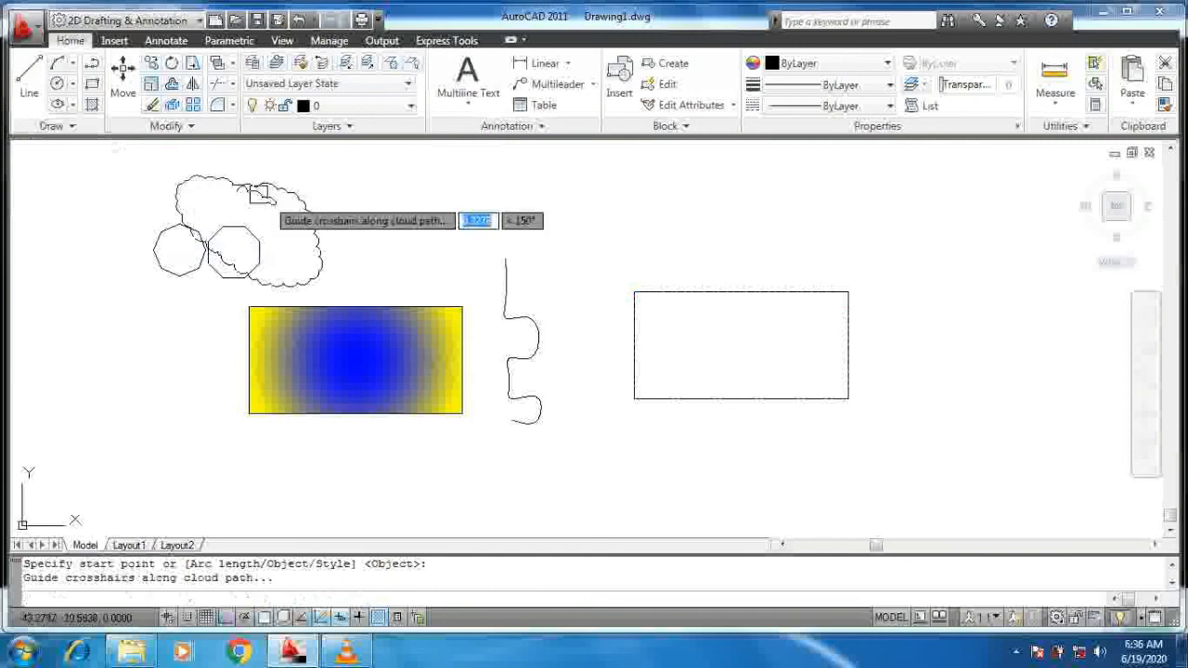
{"action": "key", "text": "Return"}
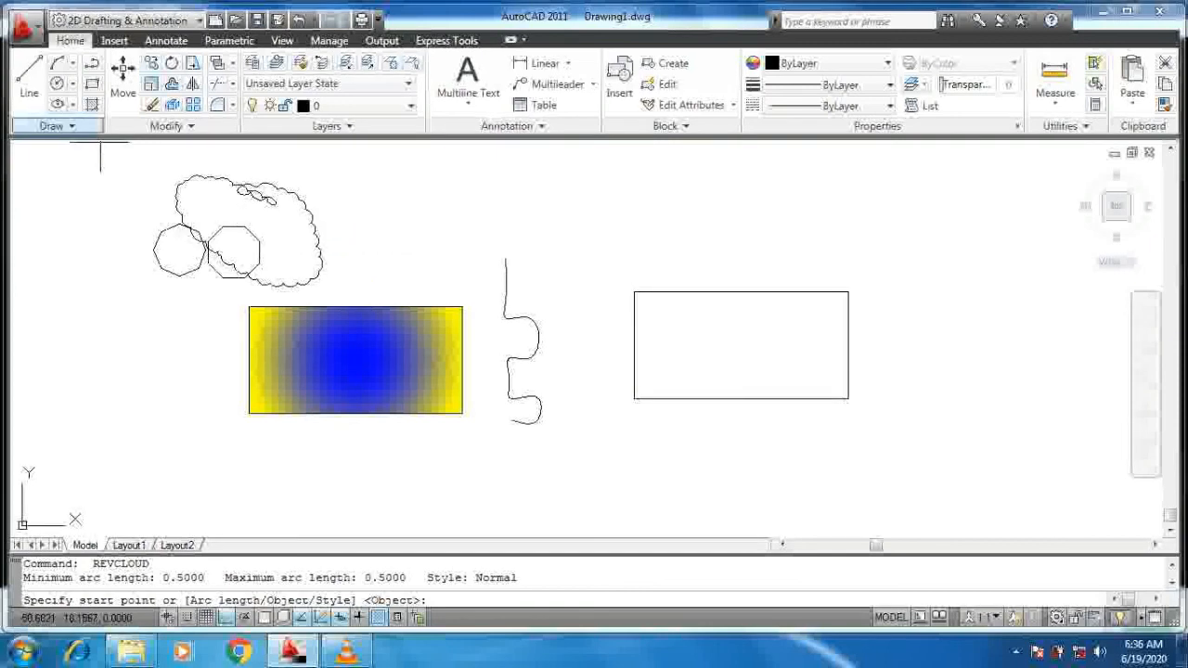
Step: Draw a roughly triangular wipeout covering the upper part of the revision cloud
{"action": "left_click", "coordinate": [56, 125]}
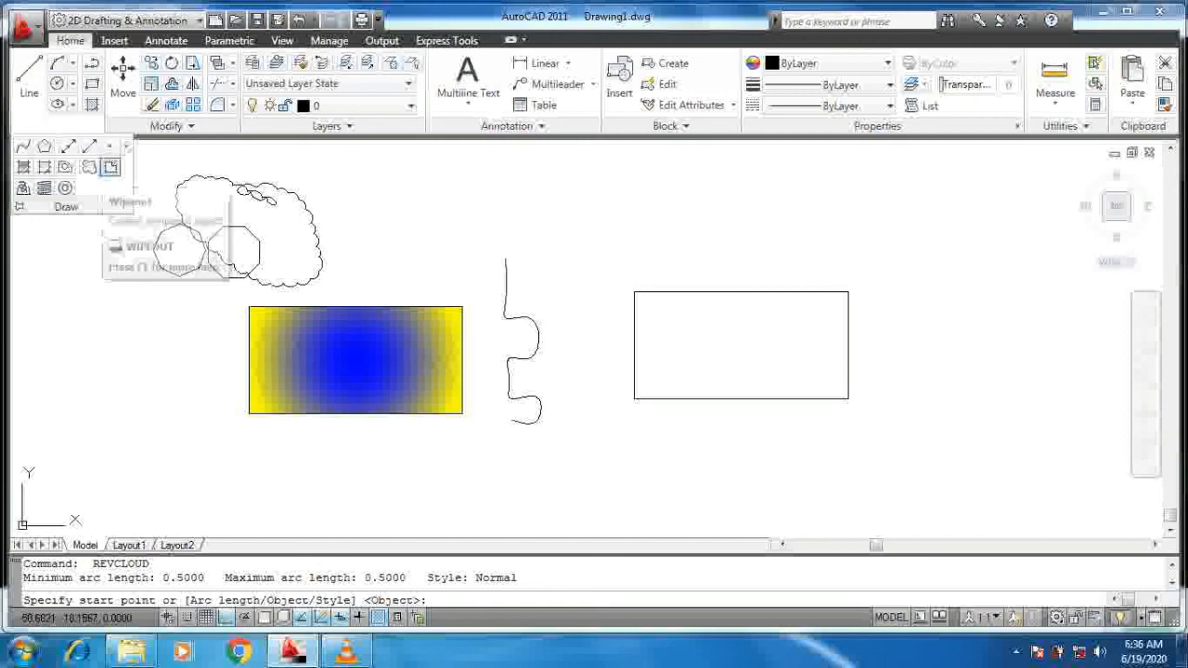
{"action": "left_click", "coordinate": [110, 167]}
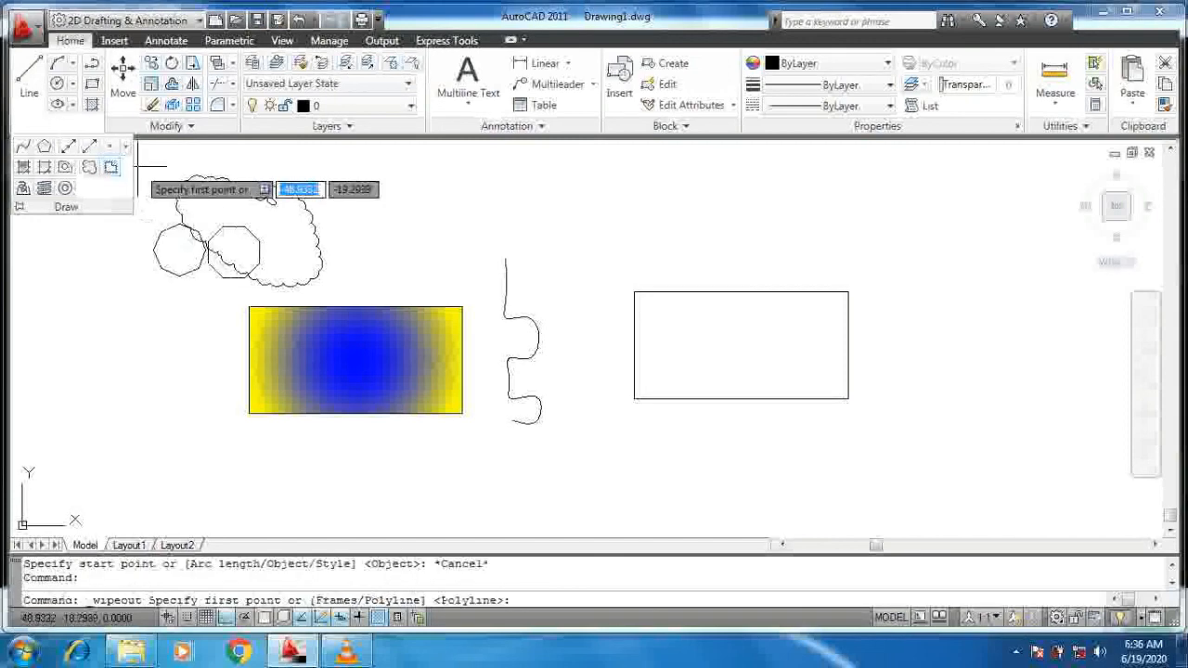
{"action": "left_click", "coordinate": [311, 271]}
{"action": "left_click", "coordinate": [313, 252]}
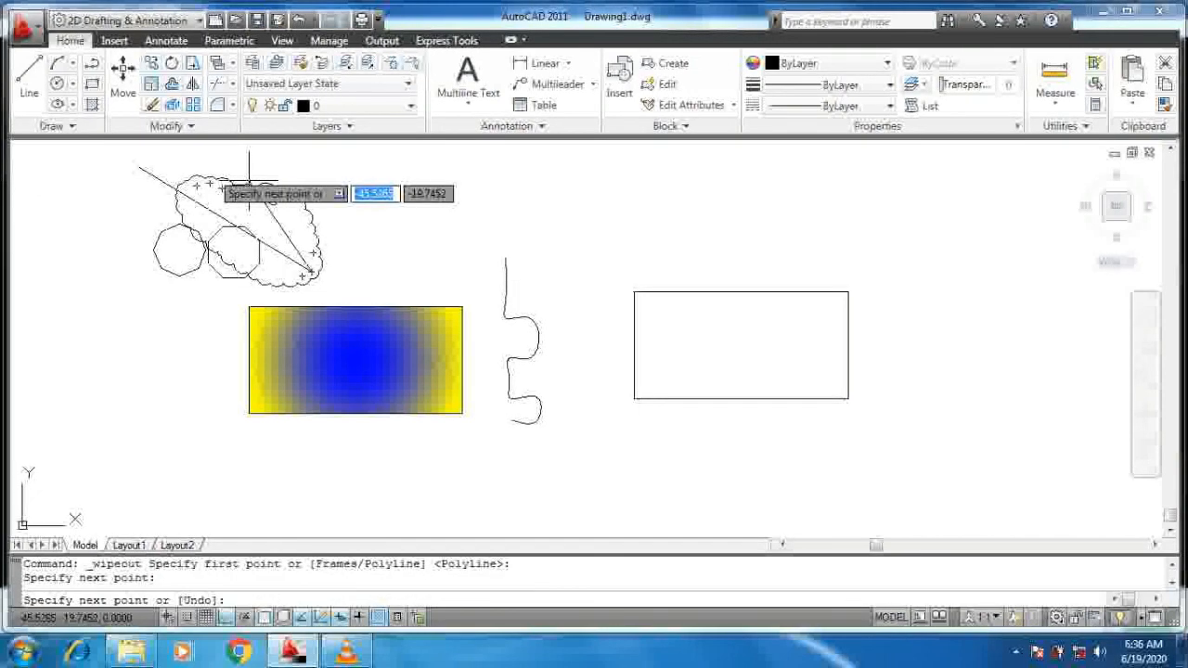
{"action": "left_click", "coordinate": [248, 184]}
{"action": "left_click", "coordinate": [295, 186]}
{"action": "key", "text": "Return"}
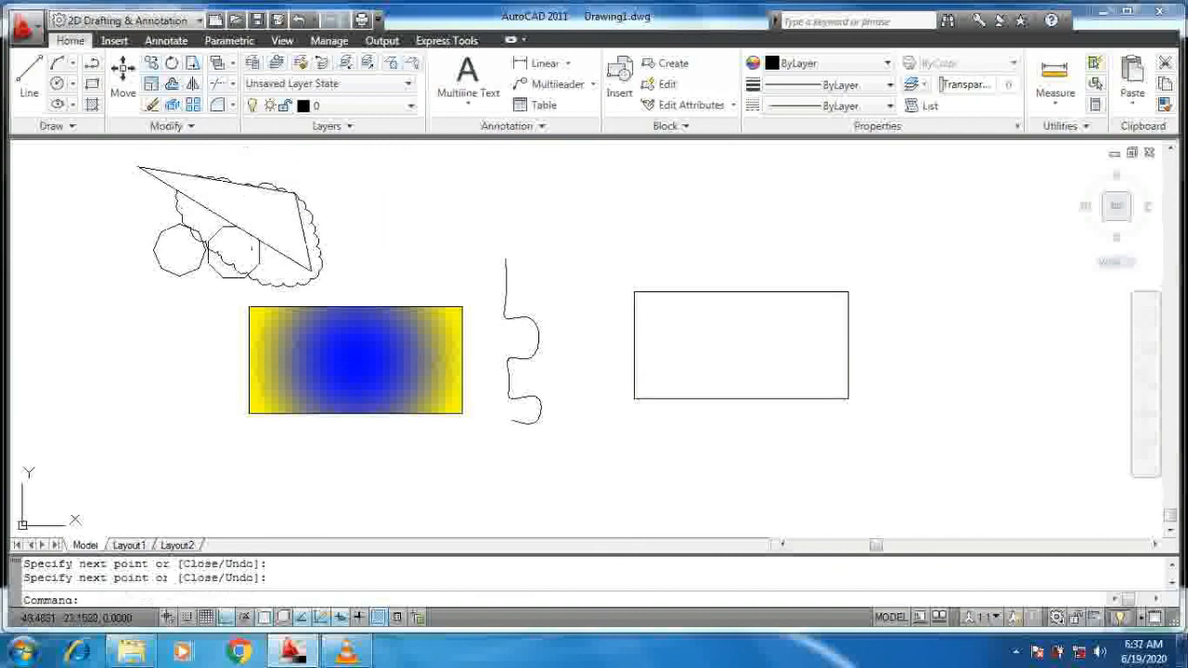
Step: Draw a three-turn helix with a base radius of about 1.22, a wider top and a height of about 4.75, left of the gradient-filled rectangle
{"action": "left_click", "coordinate": [73, 103]}
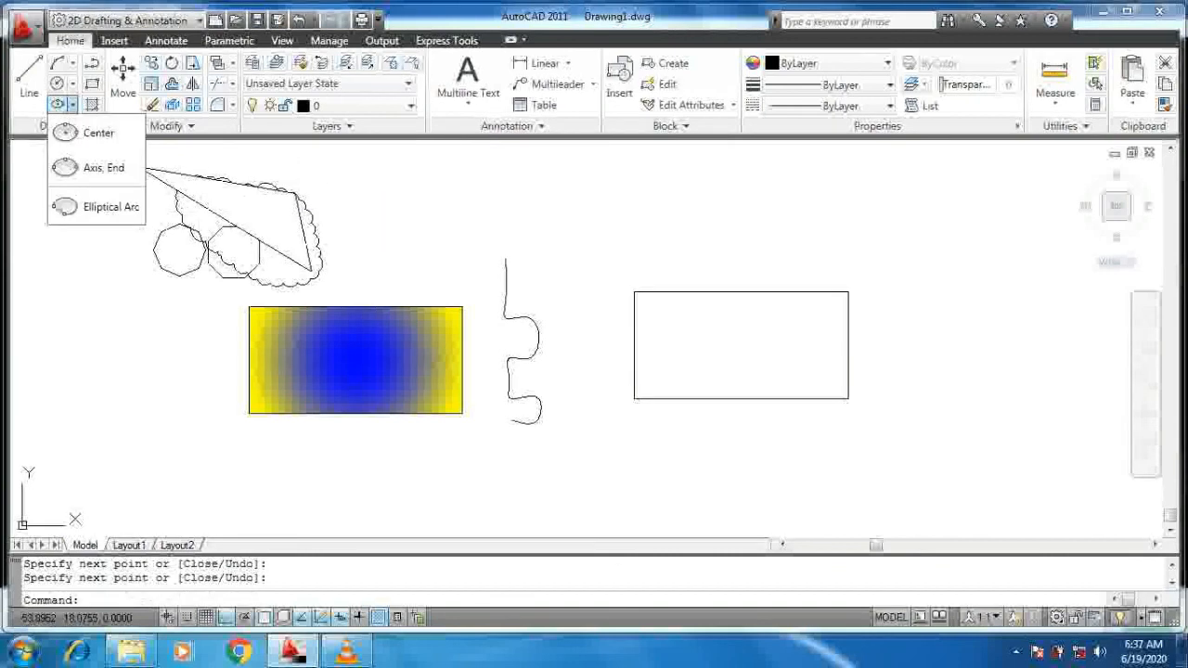
{"action": "left_click", "coordinate": [42, 126]}
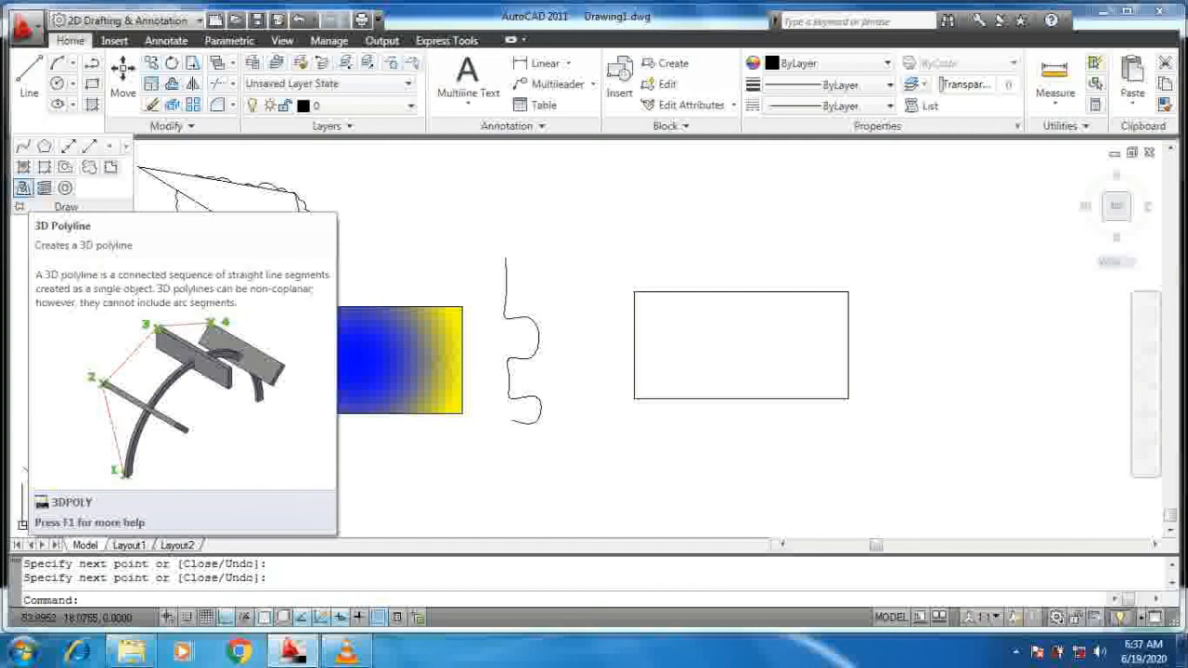
{"action": "left_click", "coordinate": [44, 188]}
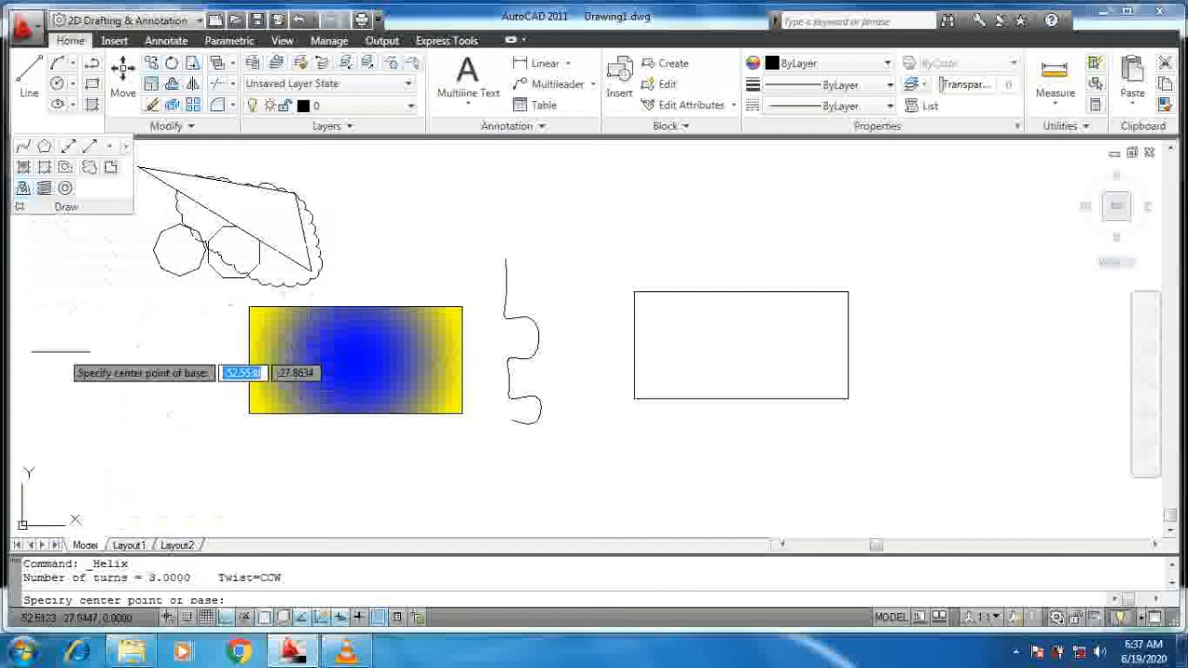
{"action": "left_click", "coordinate": [63, 351]}
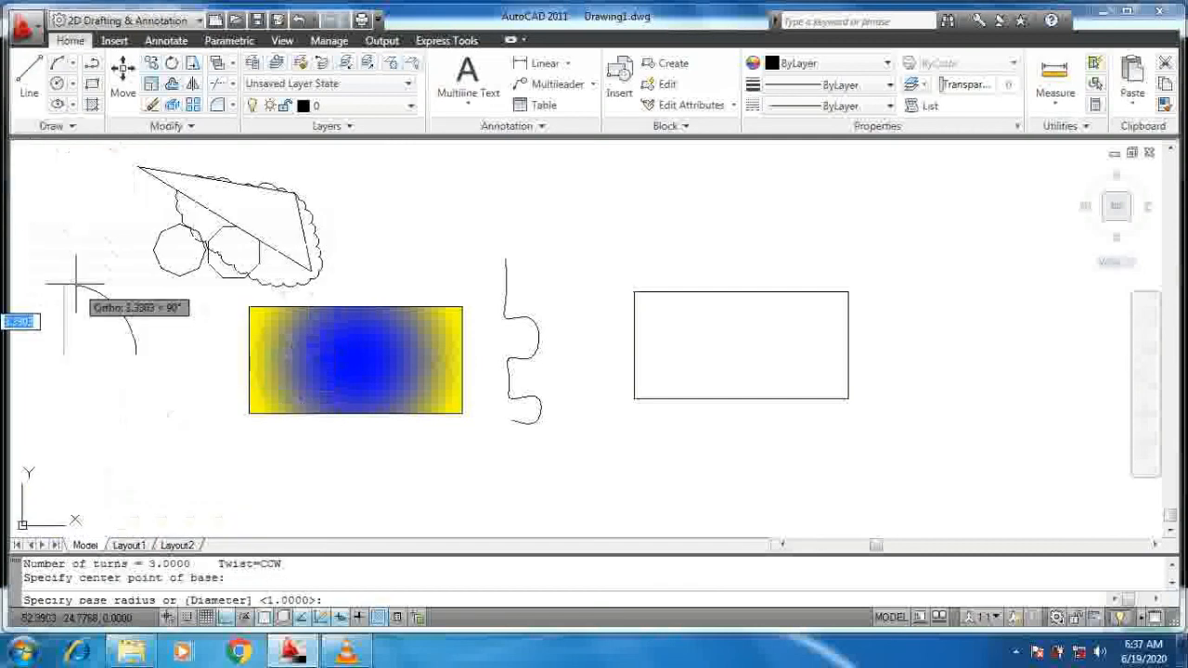
{"action": "left_click", "coordinate": [89, 330]}
{"action": "left_click", "coordinate": [85, 300]}
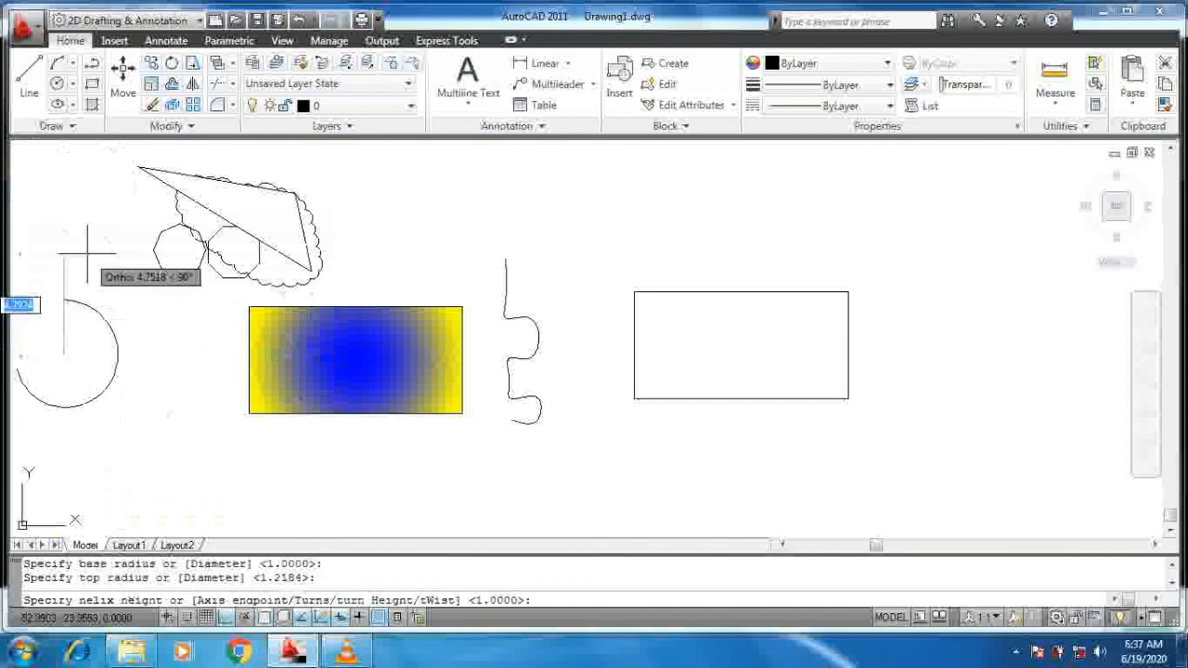
{"action": "left_click", "coordinate": [87, 253]}
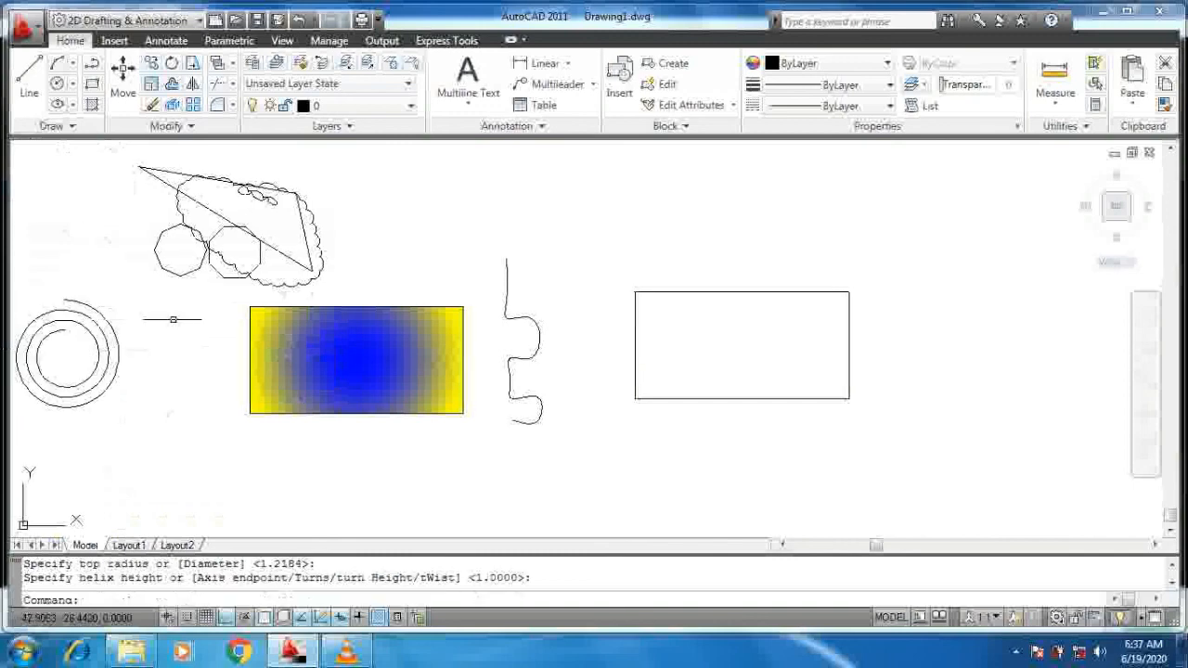
Step: Orbit the drawing in 3D to examine the helix from the side and at an angle
{"action": "mouse_move", "coordinate": [173, 319]}
{"action": "middle_mouse_down"}
{"action": "mouse_move", "coordinate": [314, 312]}
{"action": "mouse_move", "coordinate": [334, 288]}
{"action": "mouse_move", "coordinate": [325, 177]}
{"action": "mouse_move", "coordinate": [253, 254]}
{"action": "mouse_move", "coordinate": [258, 279]}
{"action": "mouse_move", "coordinate": [215, 269]}
{"action": "mouse_move", "coordinate": [206, 329]}
{"action": "middle_mouse_up"}
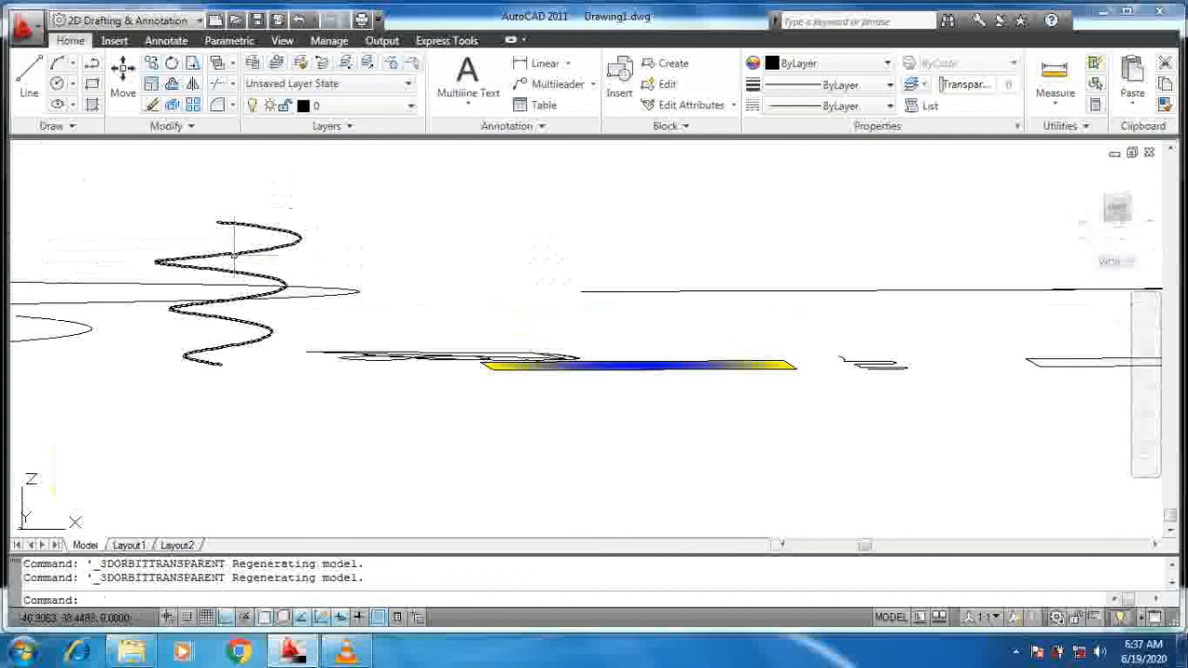
{"action": "mouse_move", "coordinate": [234, 253]}
{"action": "middle_mouse_down"}
{"action": "mouse_move", "coordinate": [206, 333]}
{"action": "mouse_move", "coordinate": [230, 307]}
{"action": "mouse_move", "coordinate": [196, 427]}
{"action": "mouse_move", "coordinate": [100, 141]}
{"action": "middle_mouse_up"}
Step: Draw a donut
{"action": "left_click", "coordinate": [55, 126]}
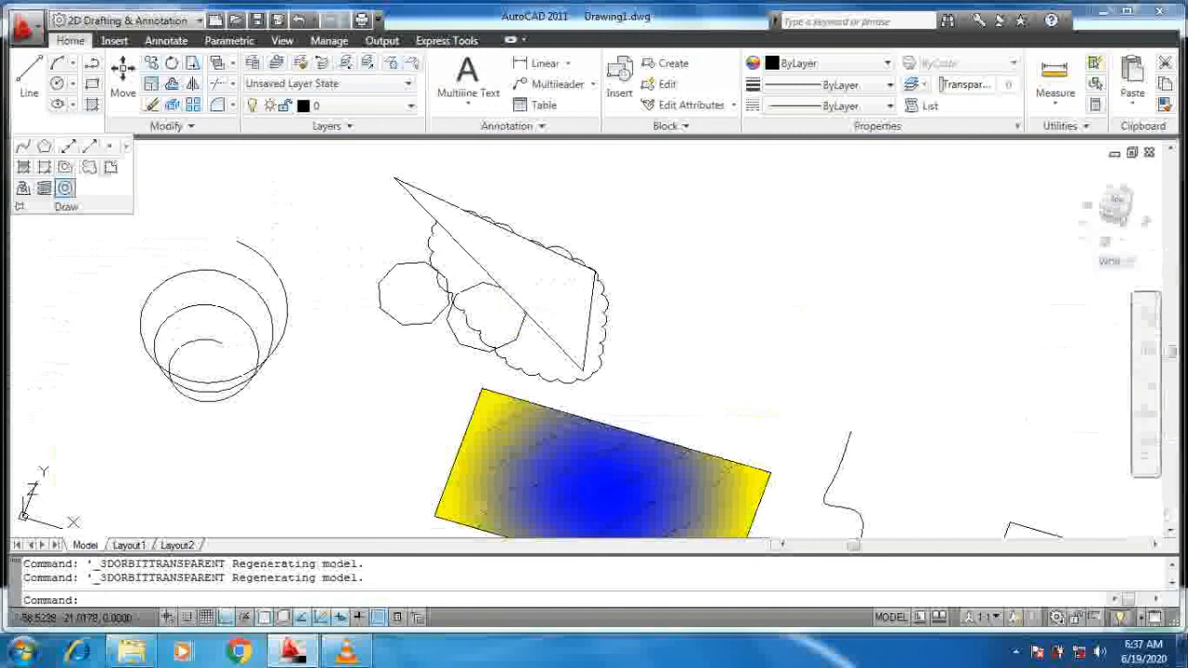